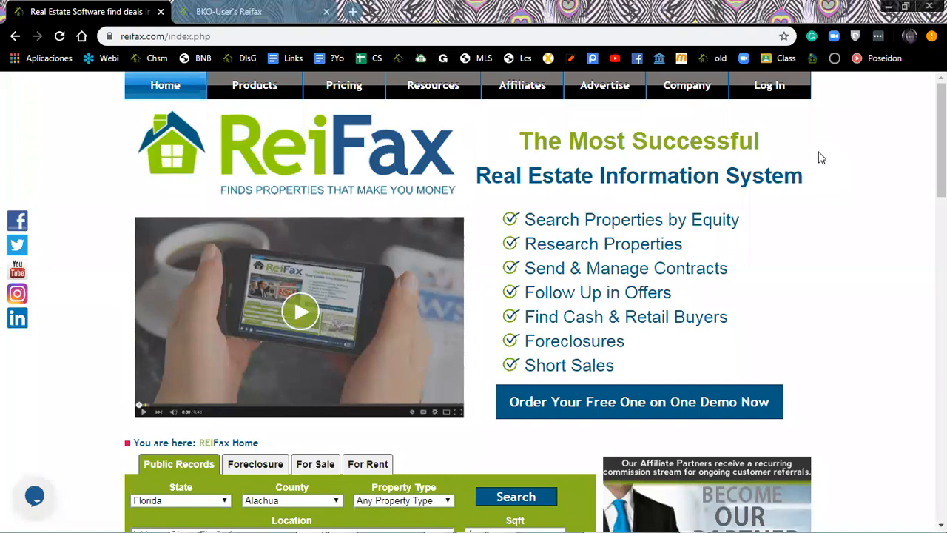
# Log in with the account e-mail and password to reach the ReiFax Control Panel.
pyautogui.click(760, 88)
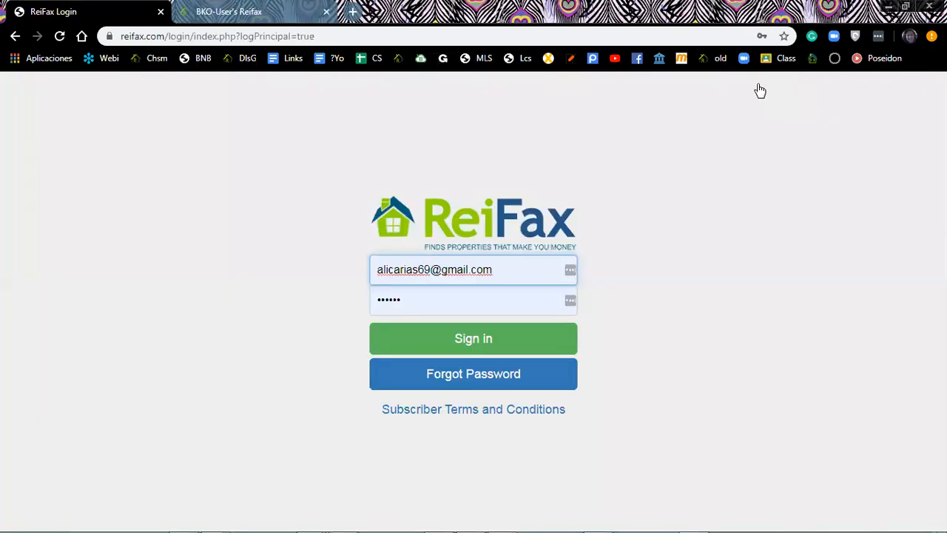
pyautogui.click(470, 342)
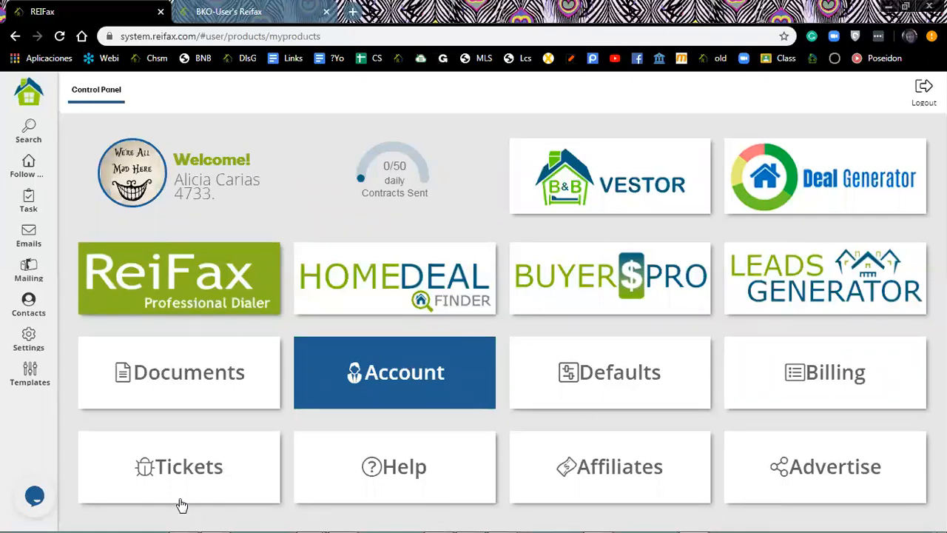
pyautogui.moveTo(289, 516)
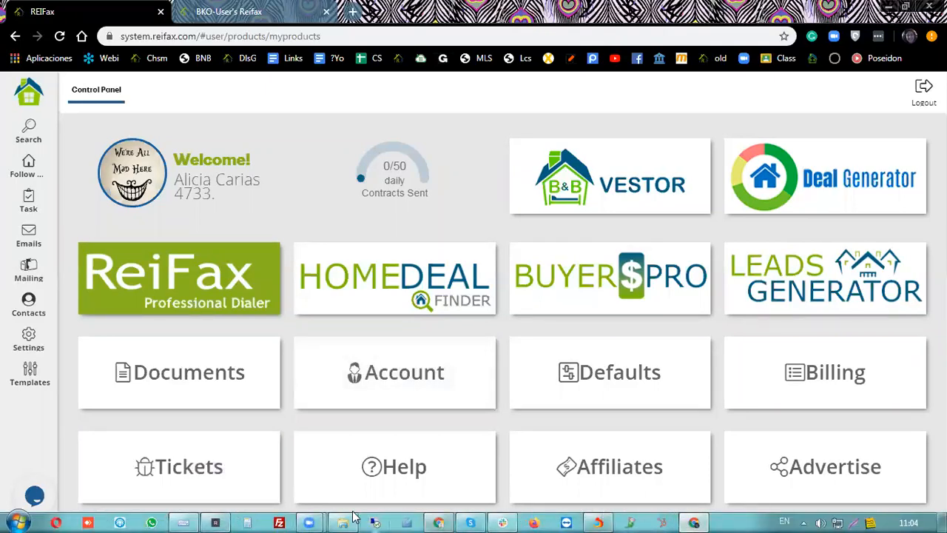
# Bring up the FAR.BAR AS IS 4.2017 contract PDF and scroll through it, ending on page 1.
pyautogui.click(601, 520)
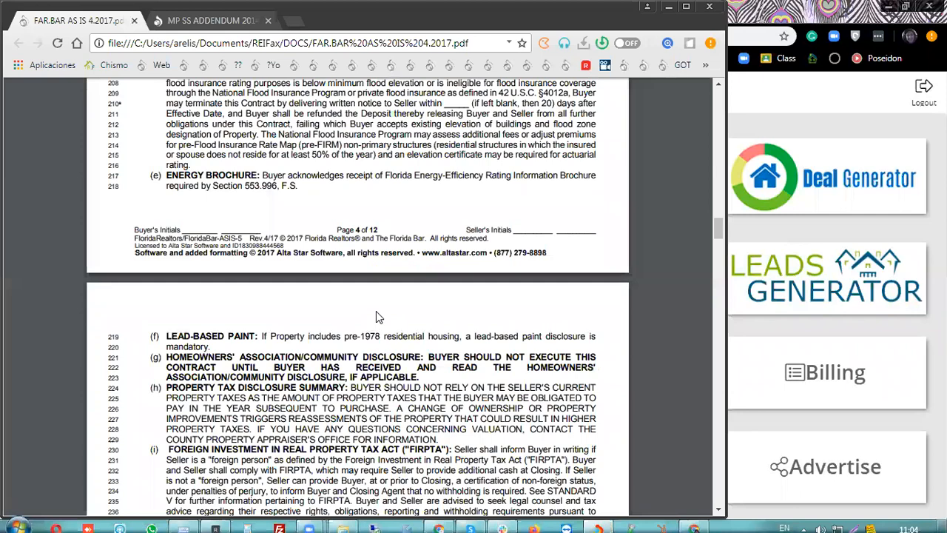
pyautogui.scroll(3, 376, 317)
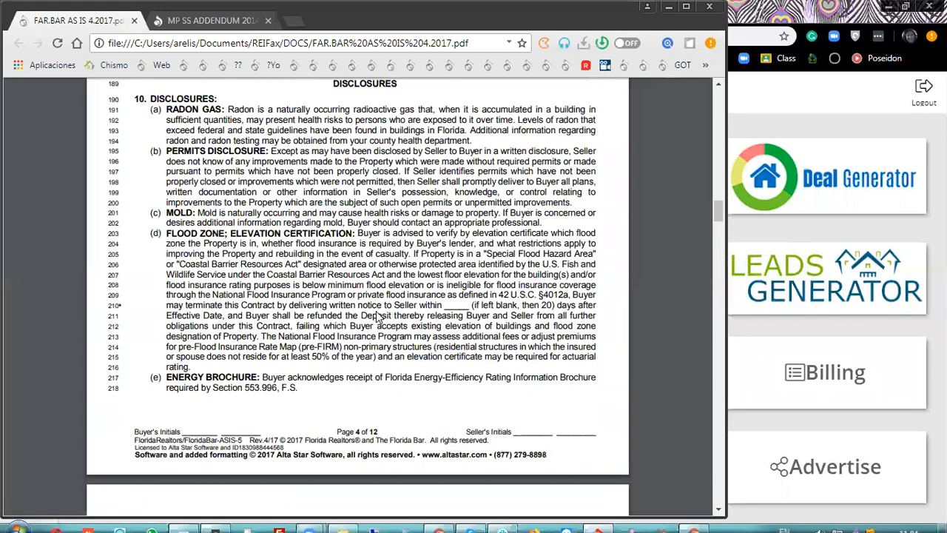
pyautogui.scroll(14, 376, 316)
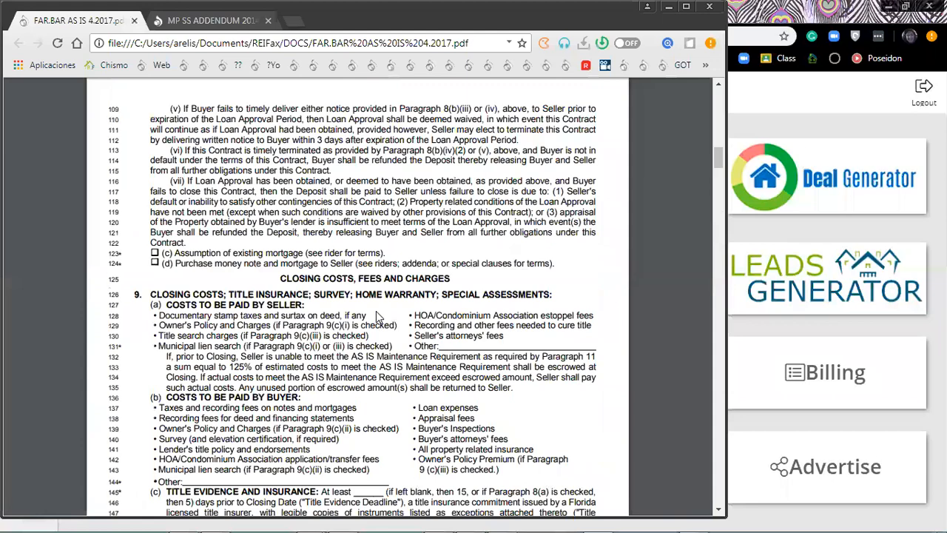
pyautogui.scroll(20, 376, 316)
pyautogui.scroll(-5, 376, 315)
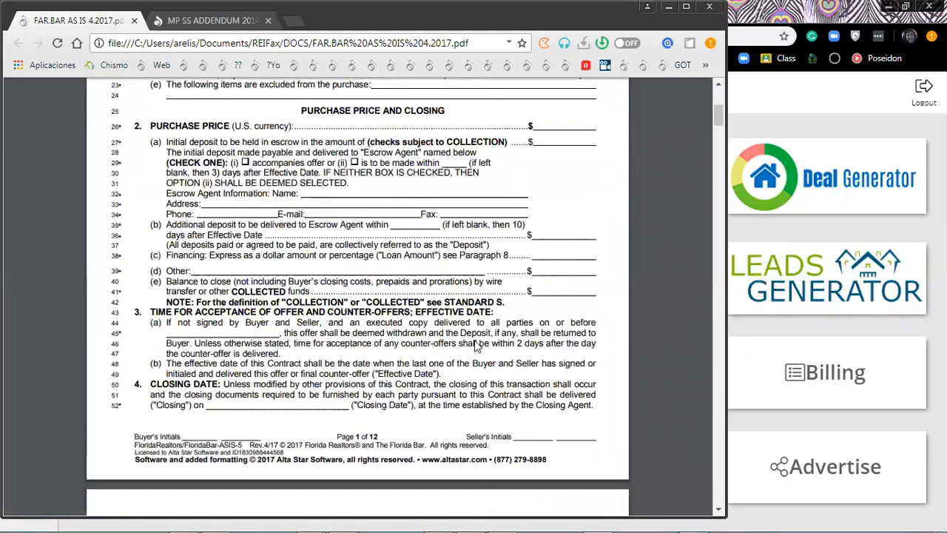
pyautogui.scroll(5, 581, 407)
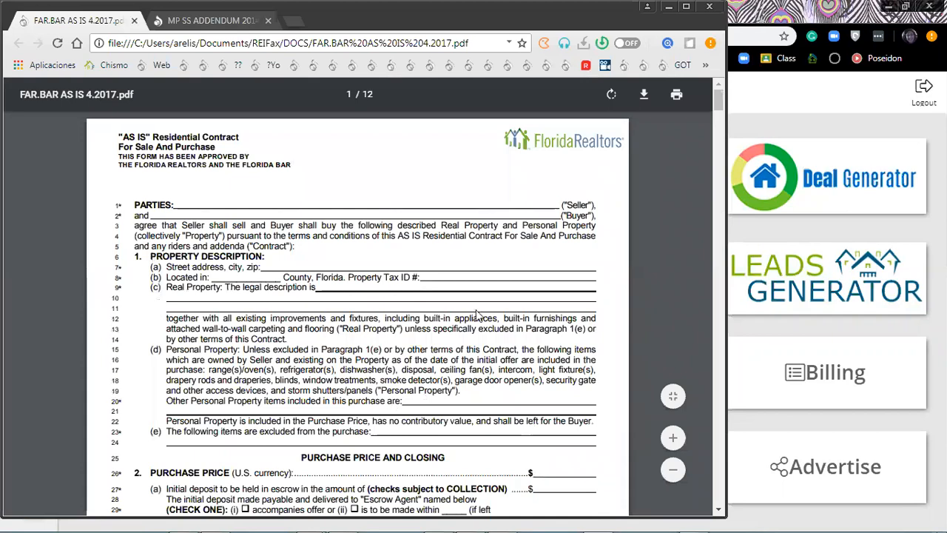
pyautogui.scroll(-2, 387, 200)
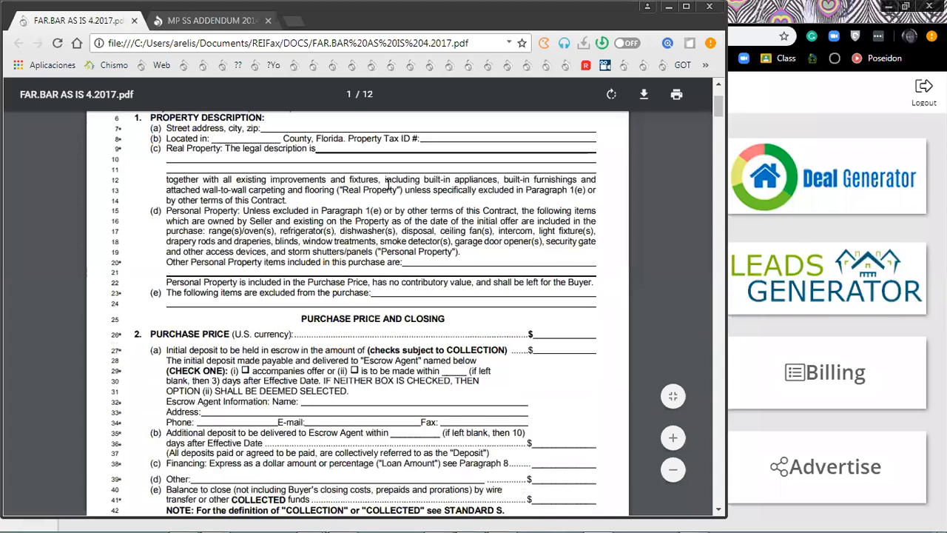
pyautogui.scroll(2, 378, 196)
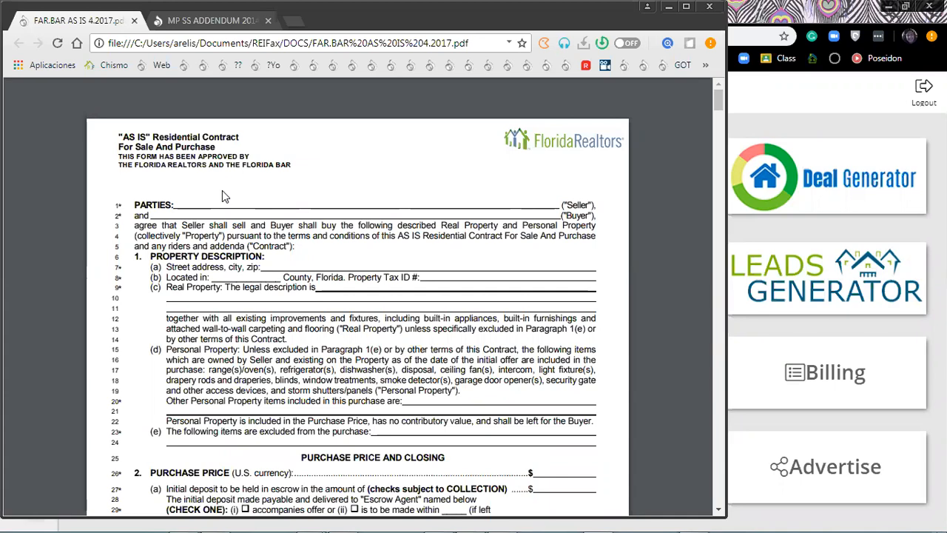
# Review the 2-page MP SS ADDENDUM 2014 rider, then switch back to ReiFax.
pyautogui.click(207, 22)
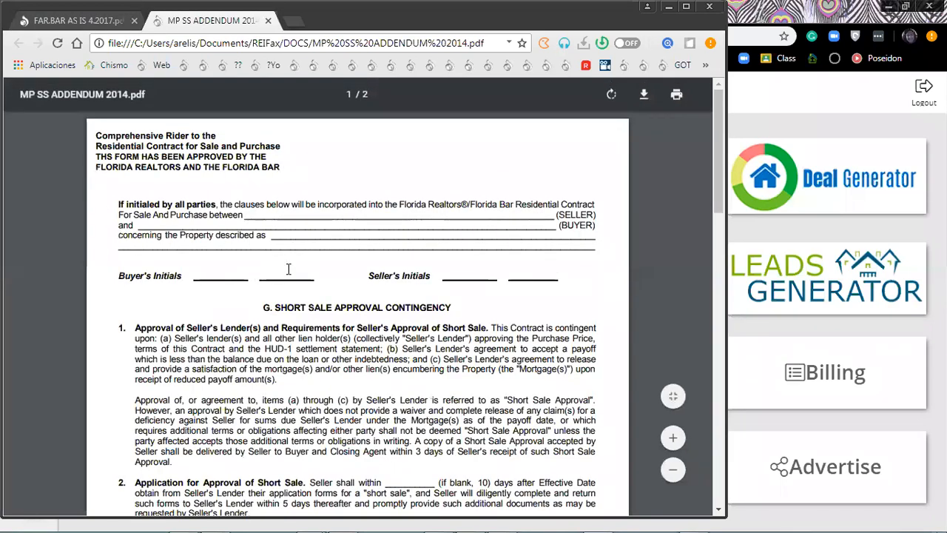
pyautogui.scroll(-3, 288, 269)
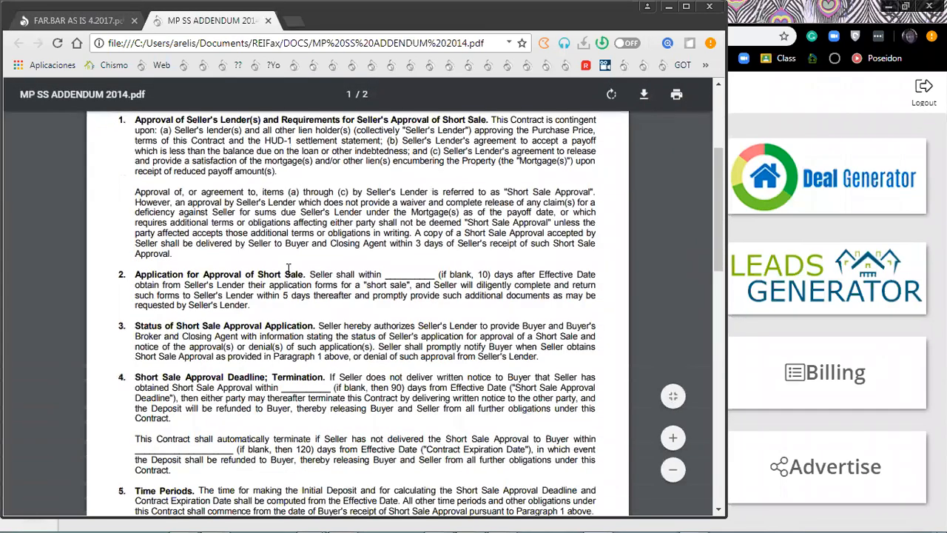
pyautogui.scroll(-1, 288, 268)
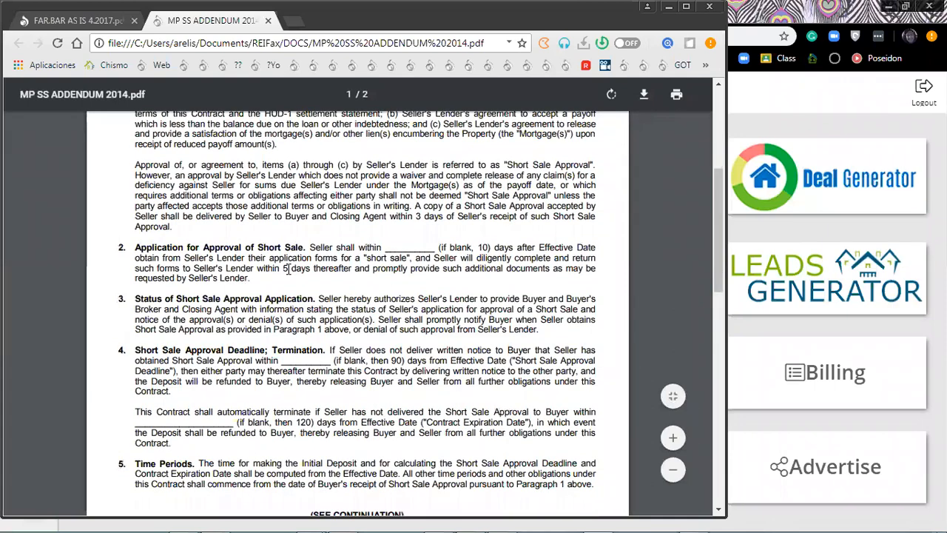
pyautogui.scroll(3, 289, 268)
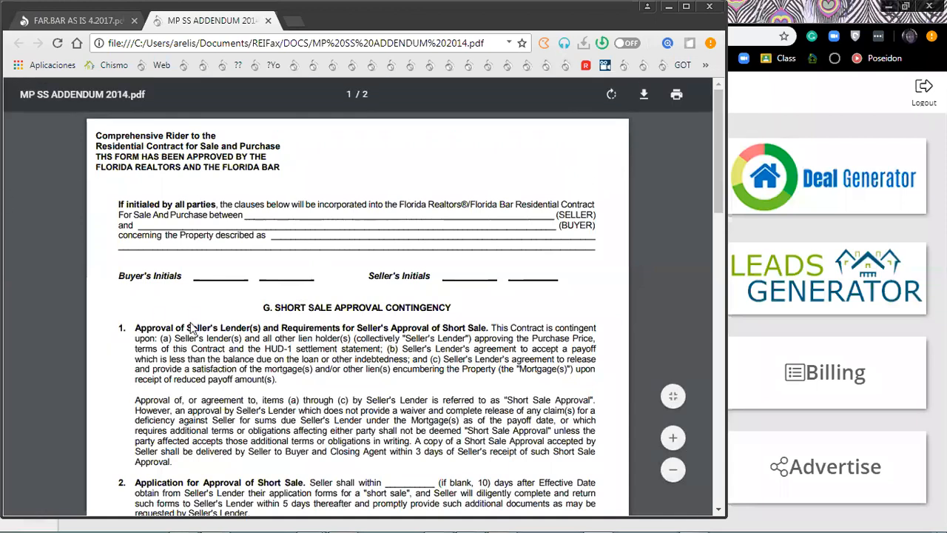
pyautogui.hotkey('alt', 'Tab')
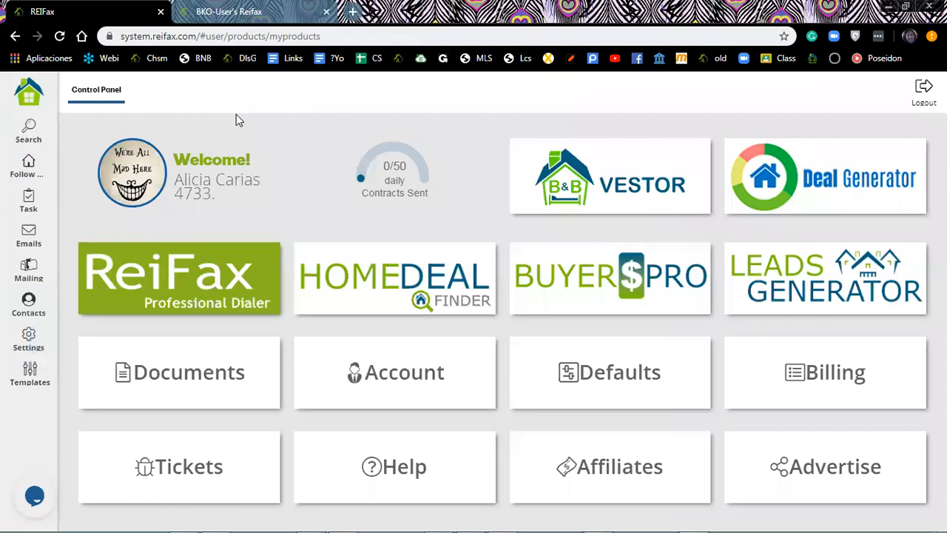
# Look over the contract PDFs in REIFax > DOCS, then go to ReiFax Settings.
pyautogui.moveTo(501, 515)
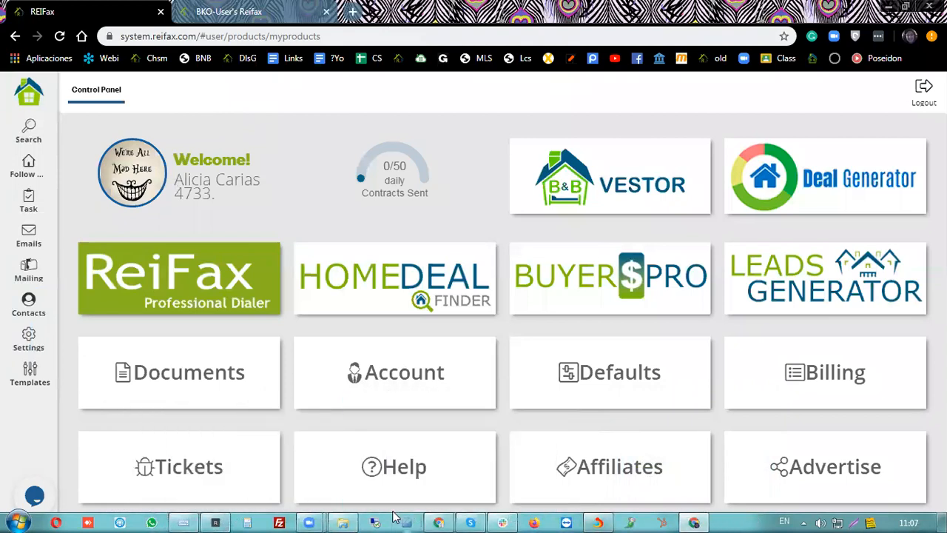
pyautogui.moveTo(337, 516)
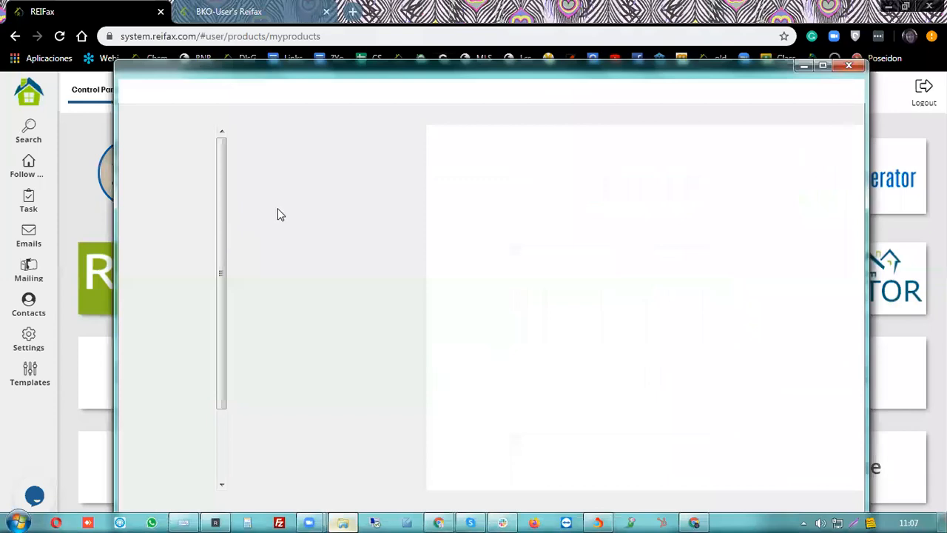
pyautogui.scroll(-2, 328, 217)
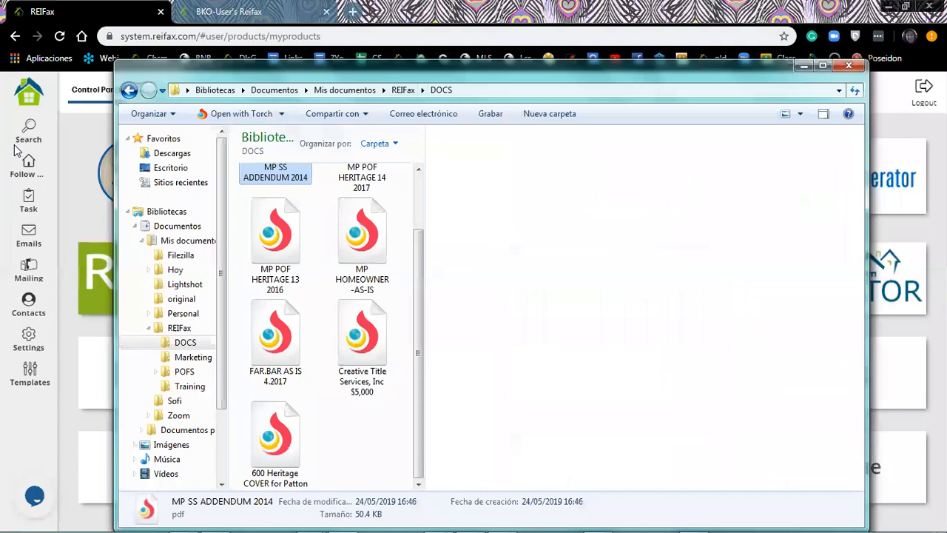
pyautogui.click(32, 346)
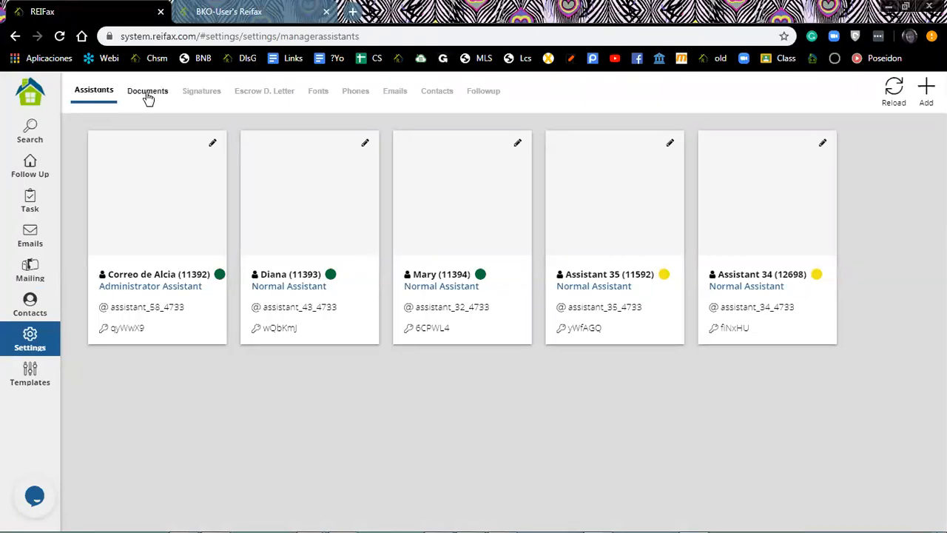
# Show the Settings Documents section, which lists no documents yet.
pyautogui.click(148, 96)
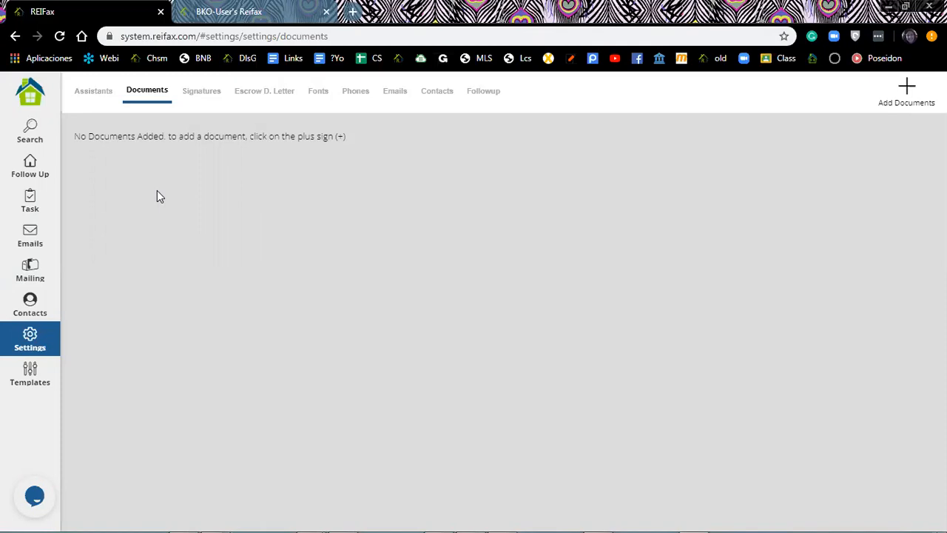
# Add FAR.BAR AS IS 4.2017 from Documentos > REIFax > DOCS as a new document.
pyautogui.click(907, 88)
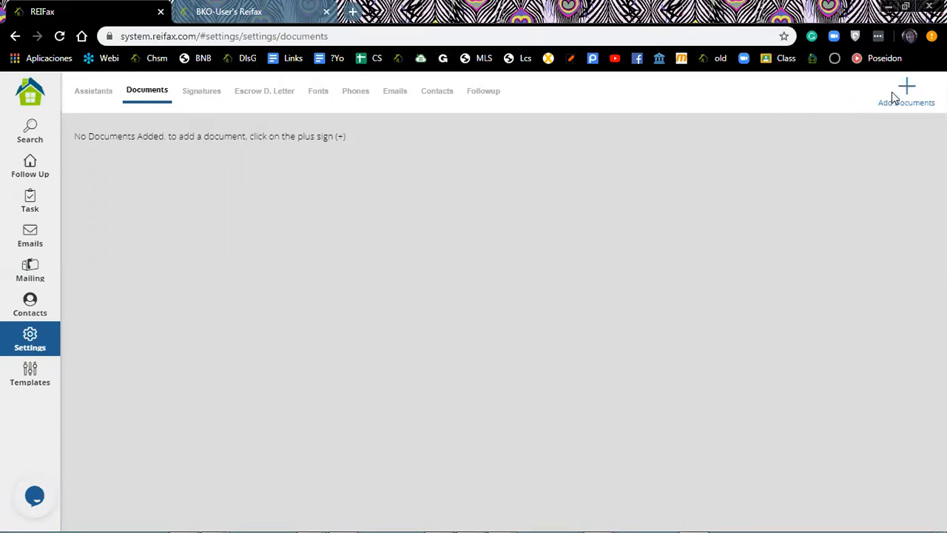
pyautogui.click(908, 88)
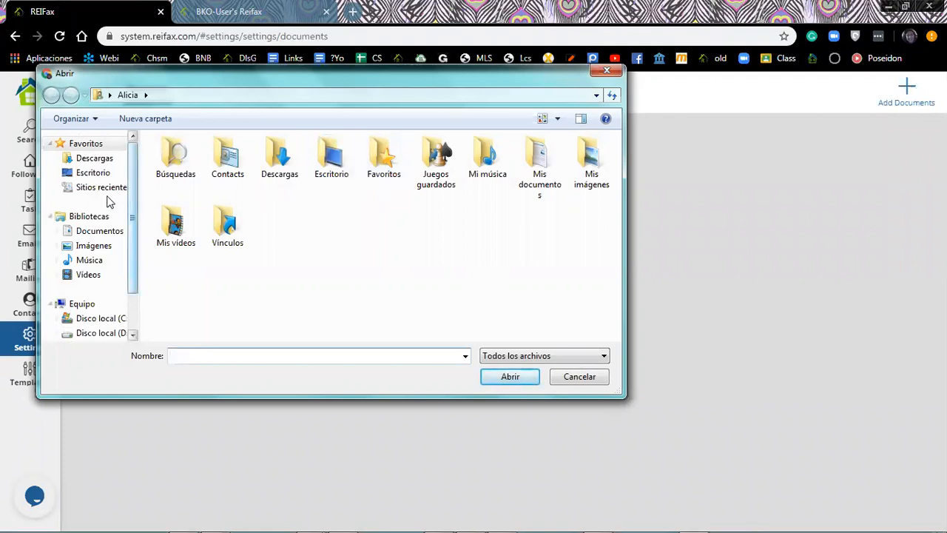
pyautogui.click(99, 232)
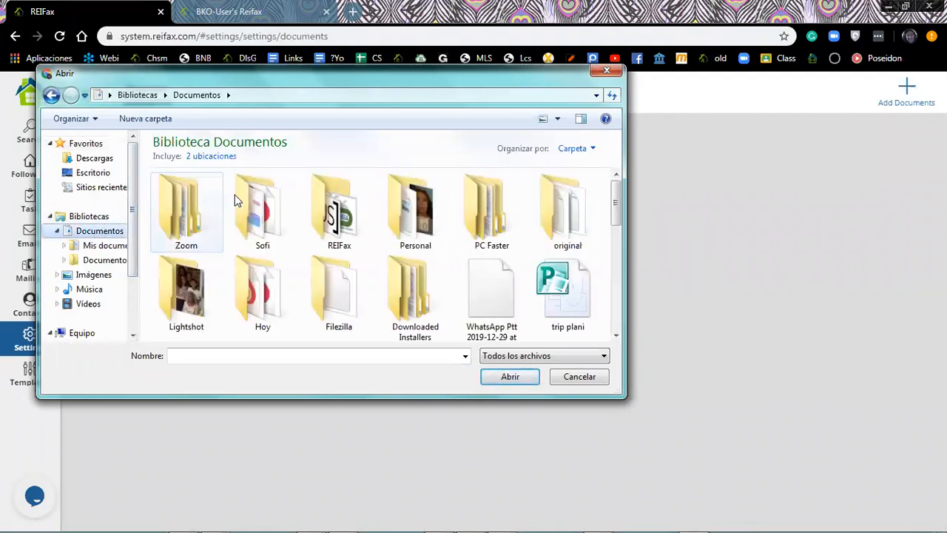
pyautogui.doubleClick(341, 215)
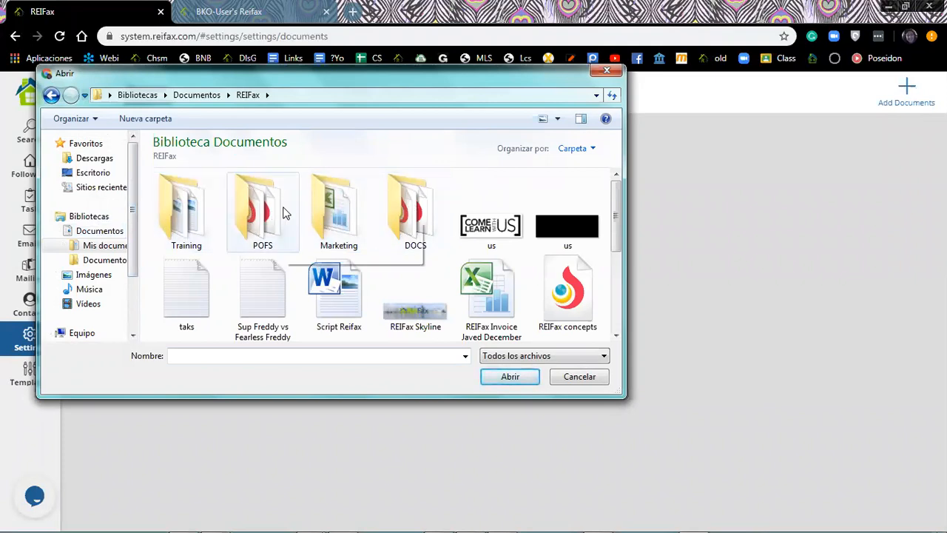
pyautogui.doubleClick(415, 213)
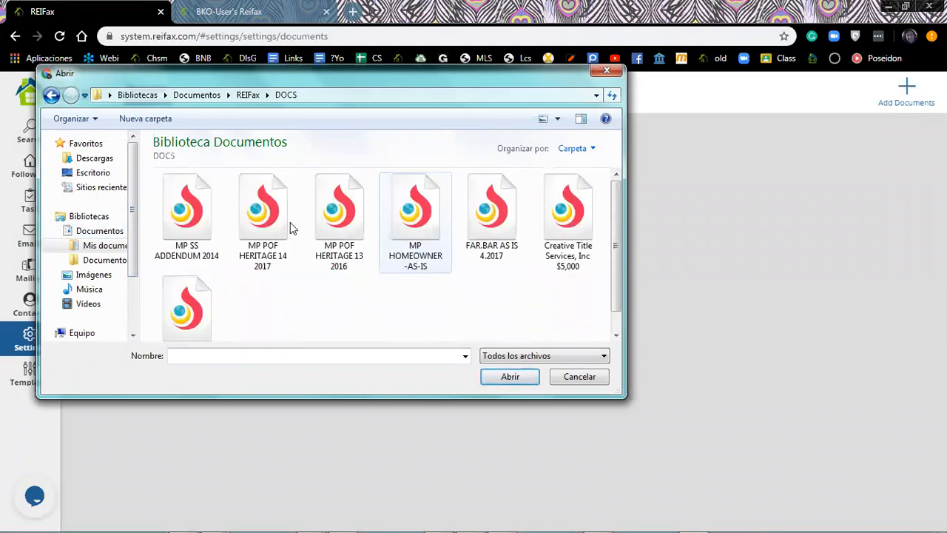
pyautogui.click(494, 213)
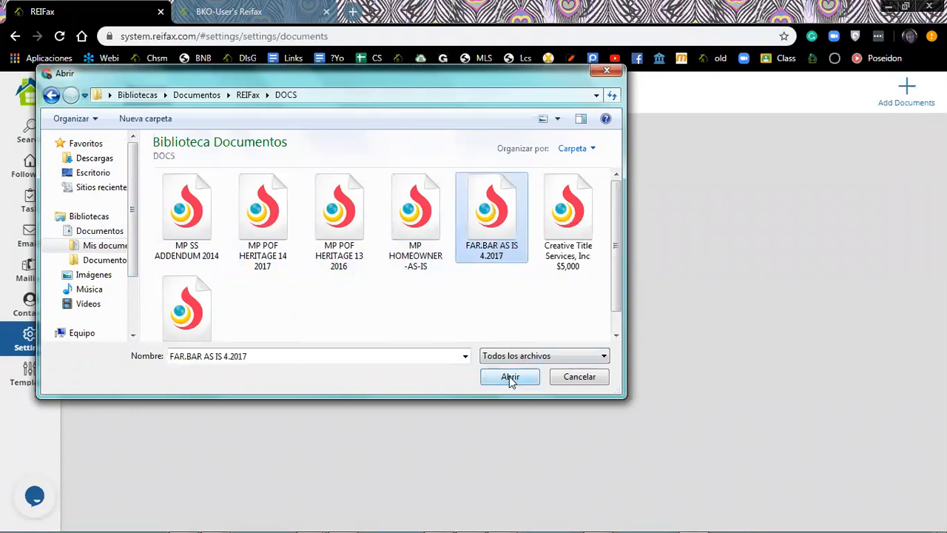
pyautogui.click(510, 379)
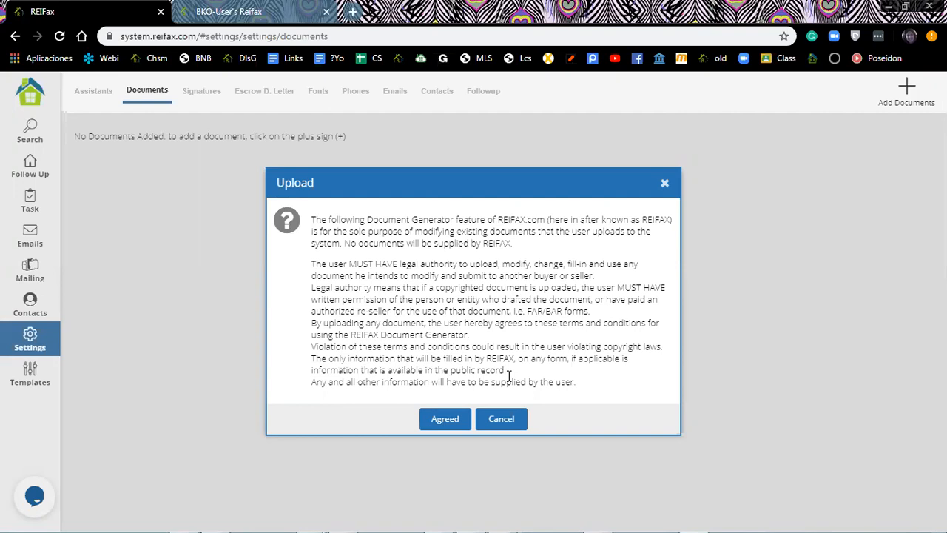
# Agree to the upload terms so FAR.BAR AS IS 4.2017 gets uploaded.
pyautogui.click(444, 419)
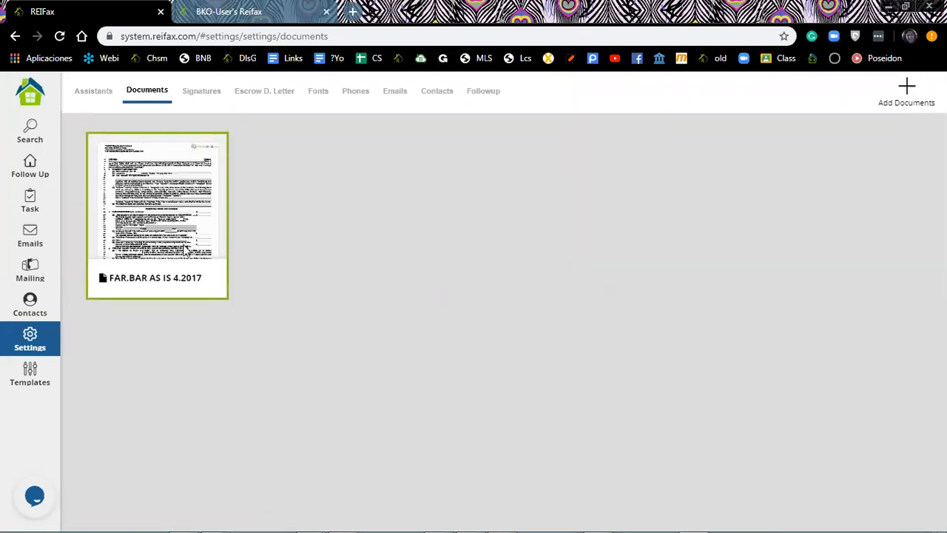
pyautogui.click(161, 199)
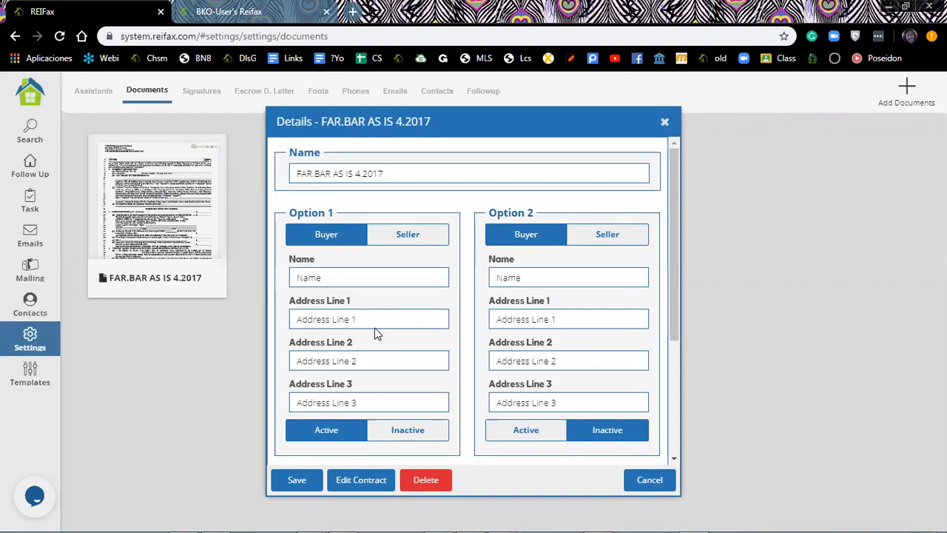
# Open the FAR.BAR AS IS 4.2017 details and place the cursor in Option 1 Name.
pyautogui.click(380, 275)
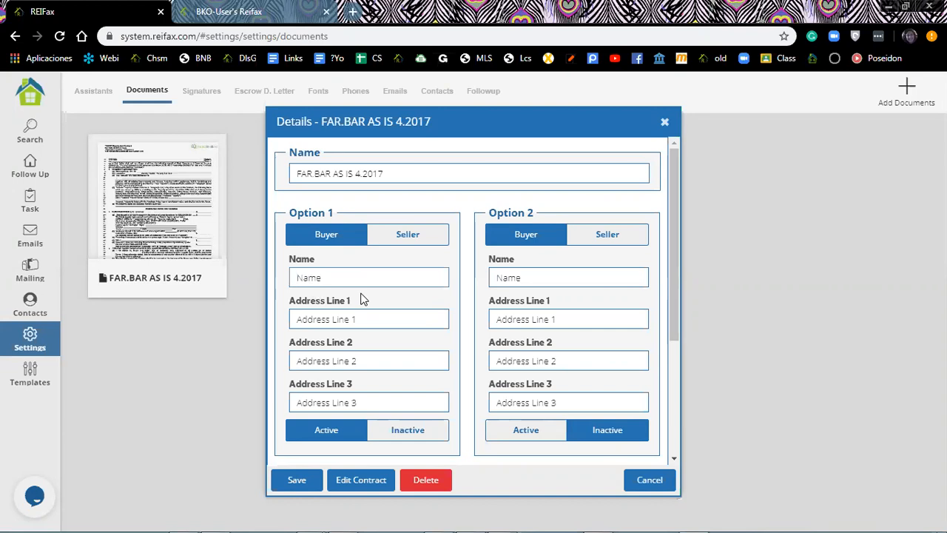
# Enter the Option 1 buyer's full name and street address in Address Line 1.
pyautogui.click(362, 317)
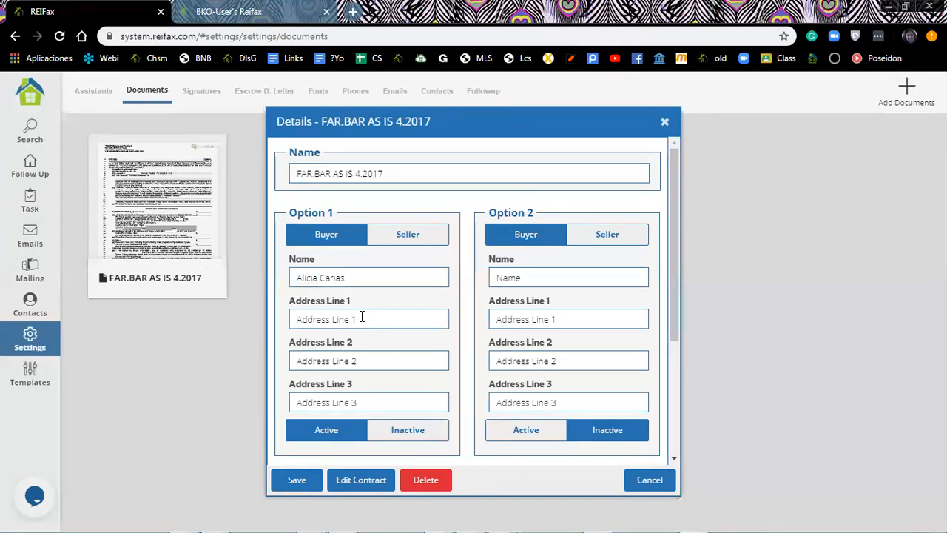
pyautogui.write('#$')
pyautogui.press('BackSpace')
pyautogui.press('BackSpace')
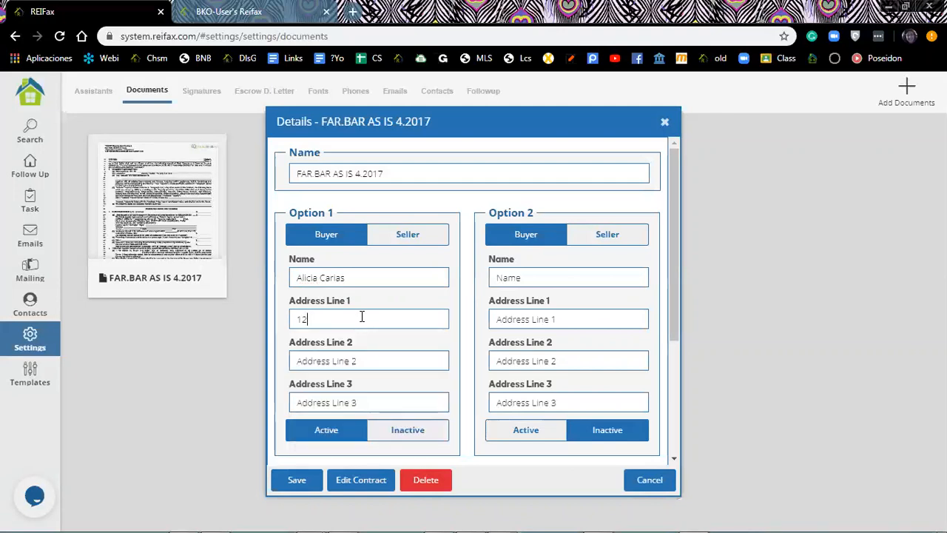
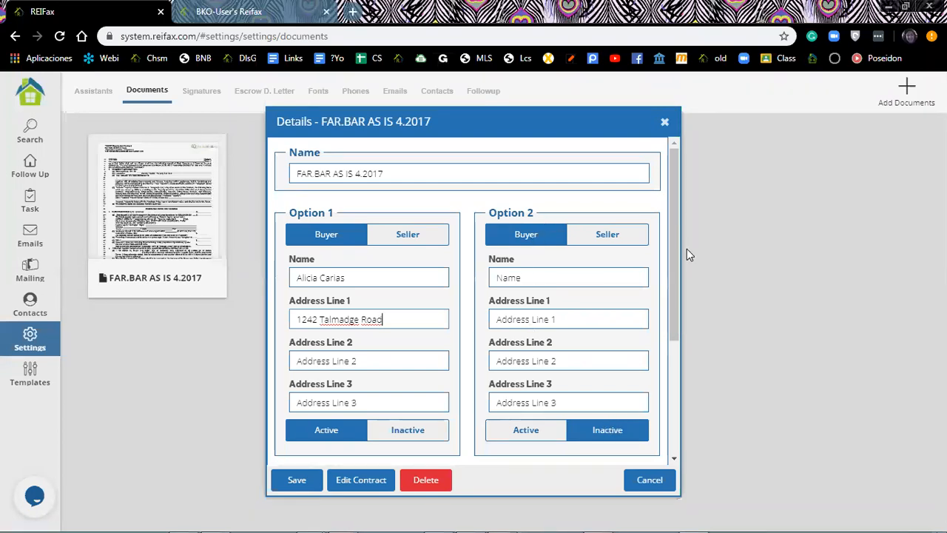
# Scroll to Additional Info and change Inspection Days to 10.
pyautogui.scroll(-1, 662, 318)
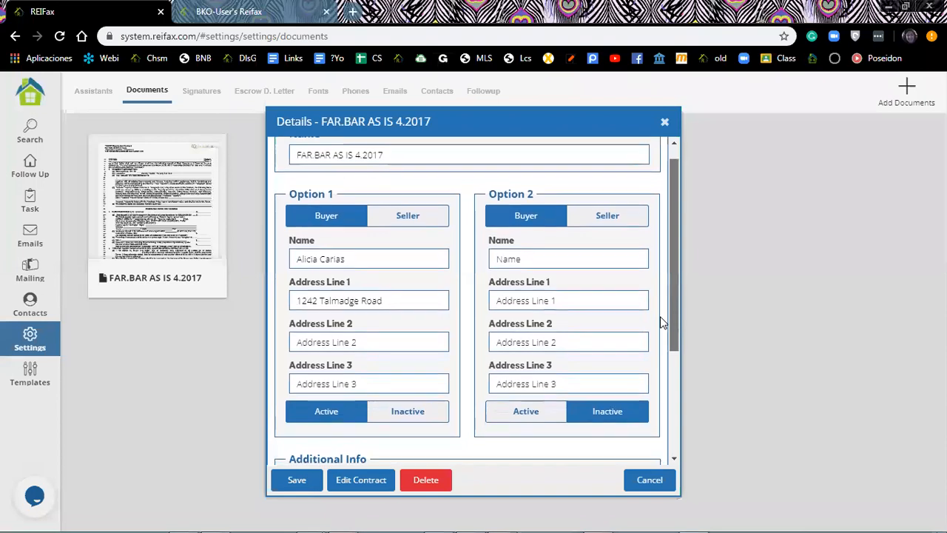
pyautogui.scroll(-5, 662, 322)
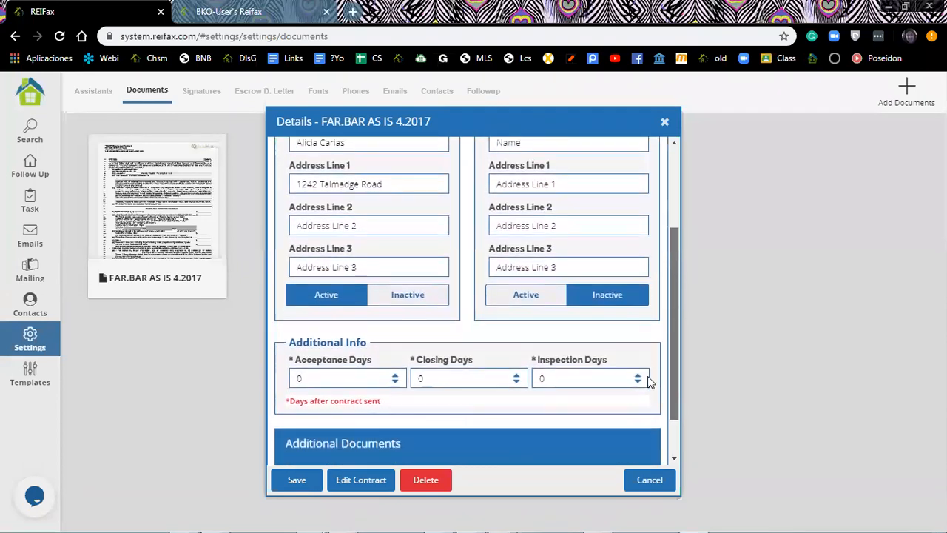
pyautogui.scroll(-1, 648, 381)
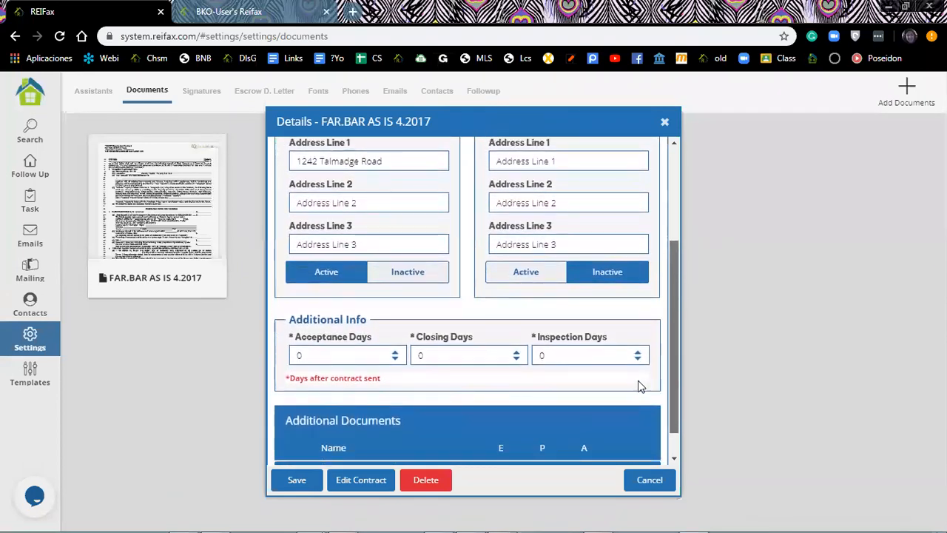
pyautogui.scroll(-2, 640, 386)
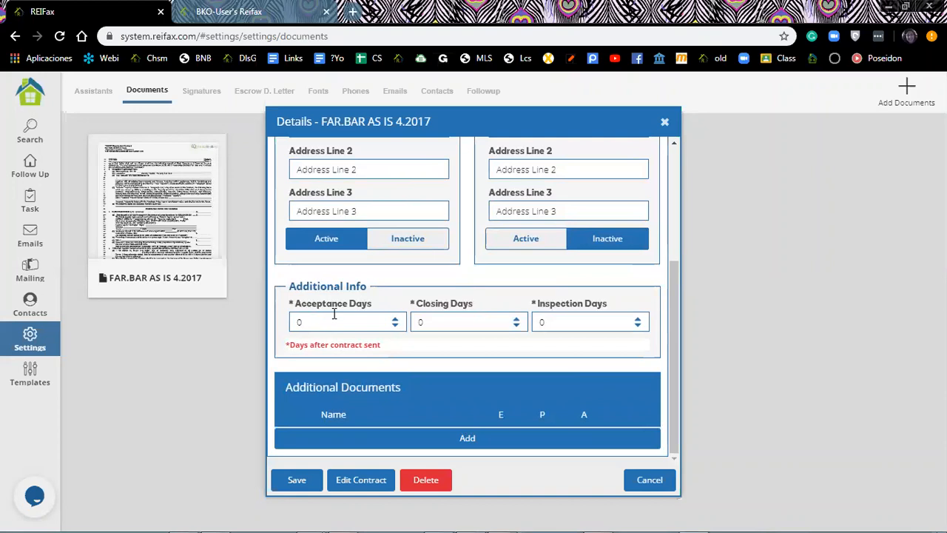
pyautogui.doubleClick(542, 322)
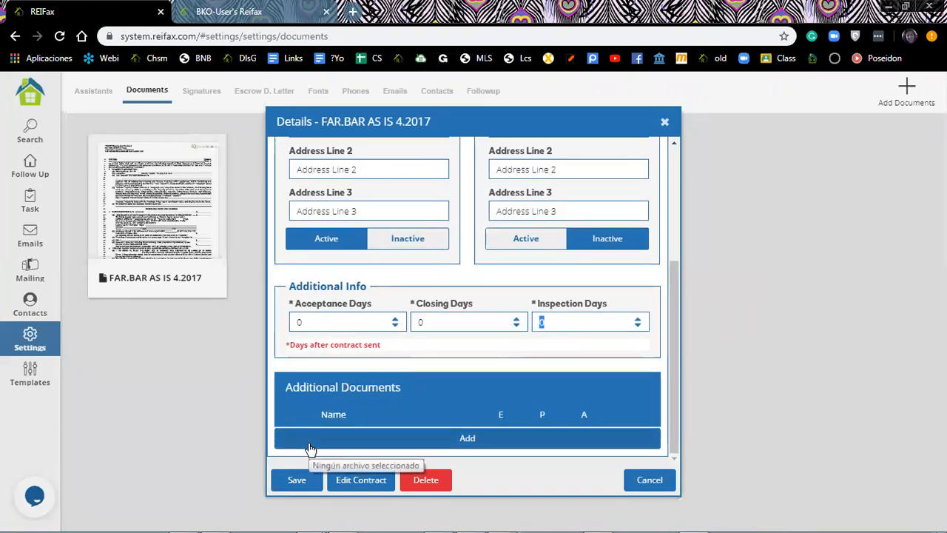
pyautogui.write('10')
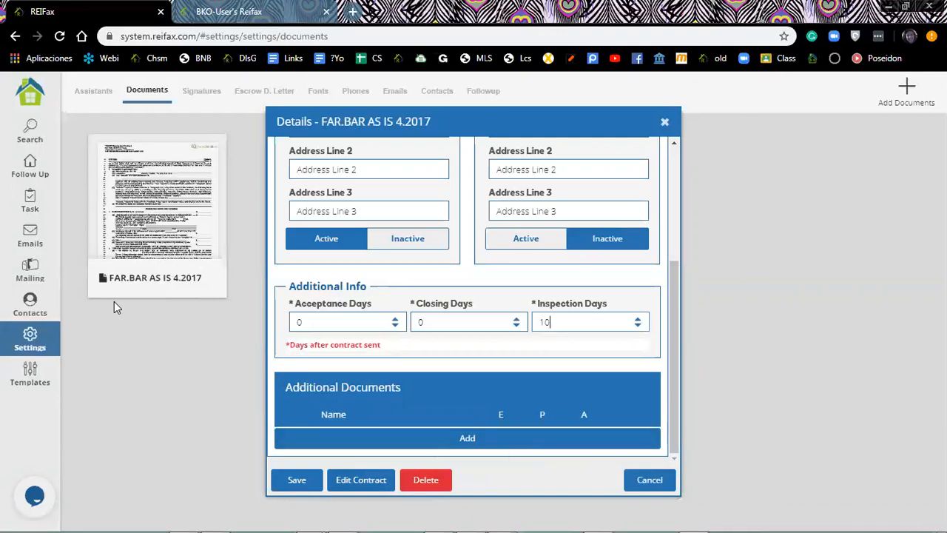
# Attach MP SS ADDENDUM 2014.pdf under Additional Documents, accepting the copyright warning.
pyautogui.click(467, 440)
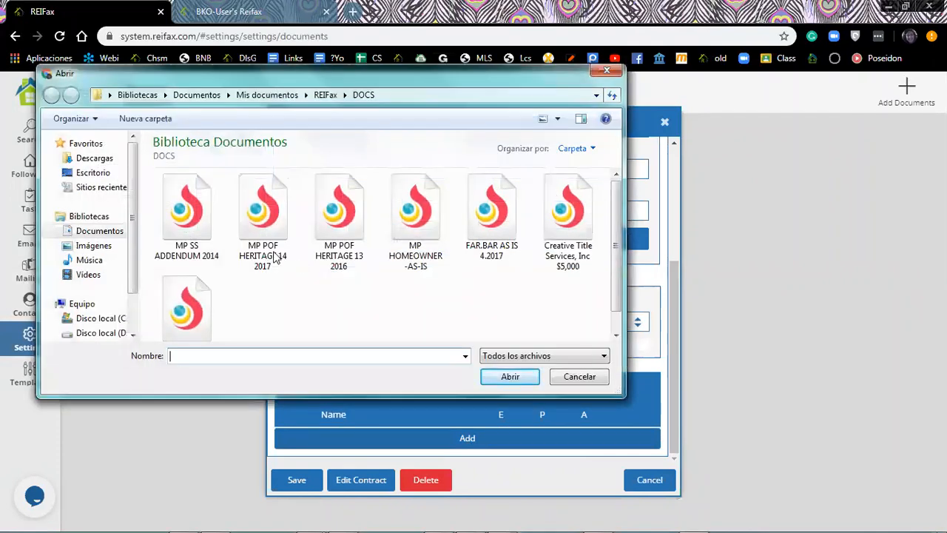
pyautogui.click(191, 224)
pyautogui.press('Return')
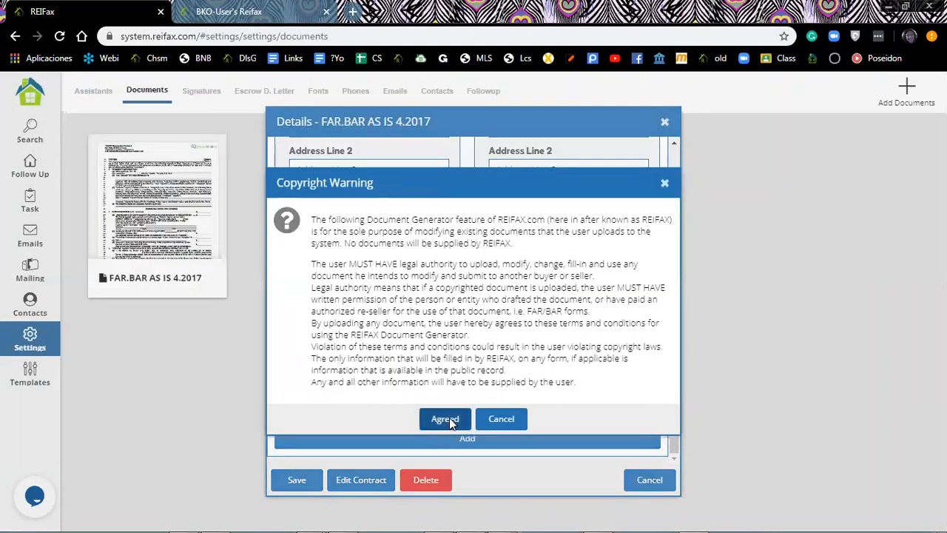
pyautogui.click(447, 419)
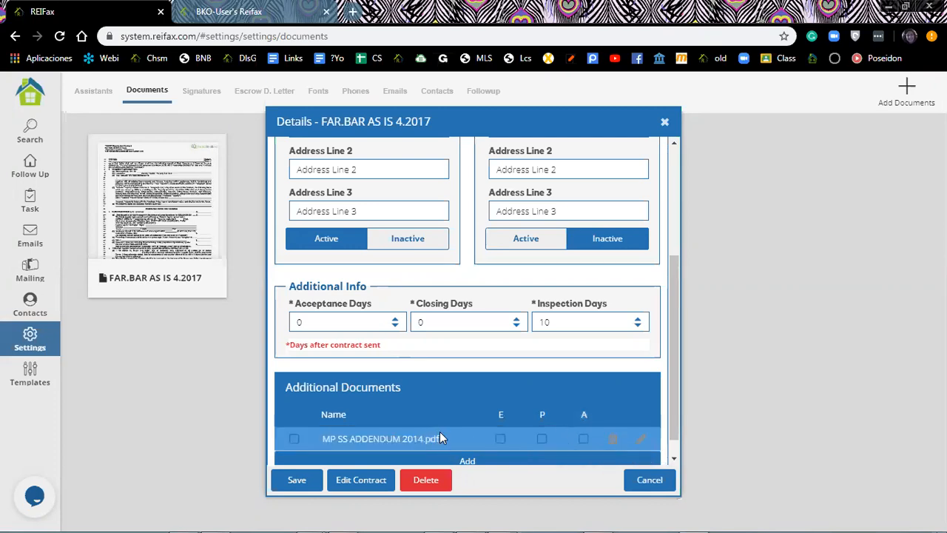
# Tick the A box on the MP SS ADDENDUM 2014.pdf row and save the FAR.BAR AS IS 4.2017 details.
pyautogui.click(583, 438)
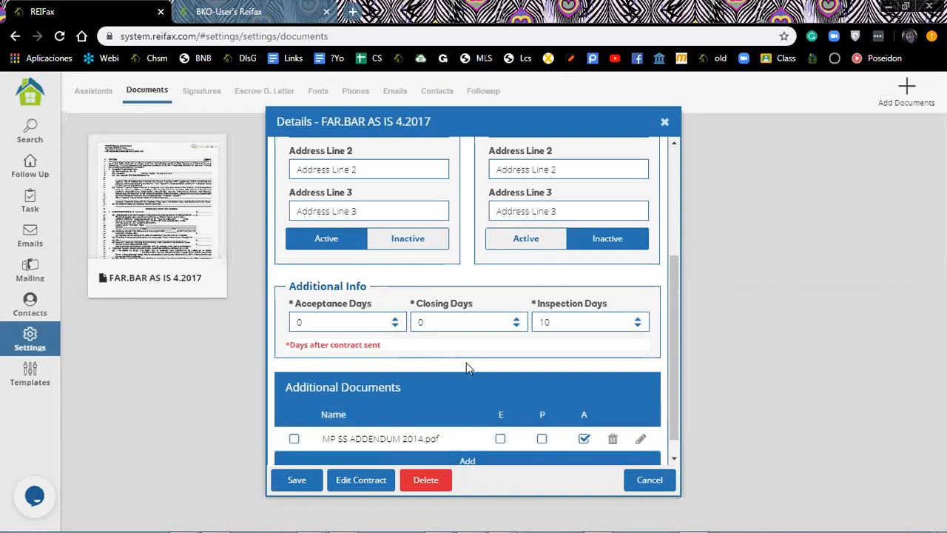
pyautogui.scroll(-1, 322, 362)
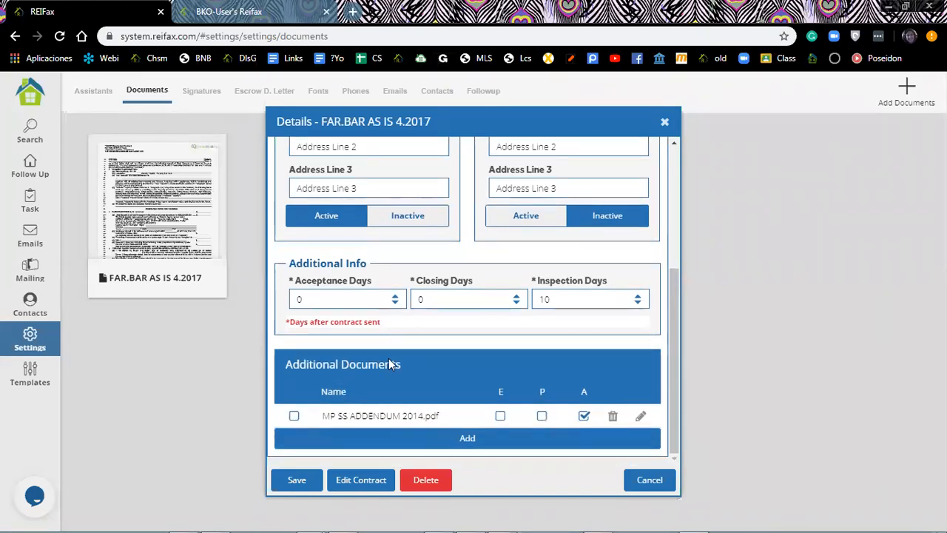
pyautogui.click(299, 482)
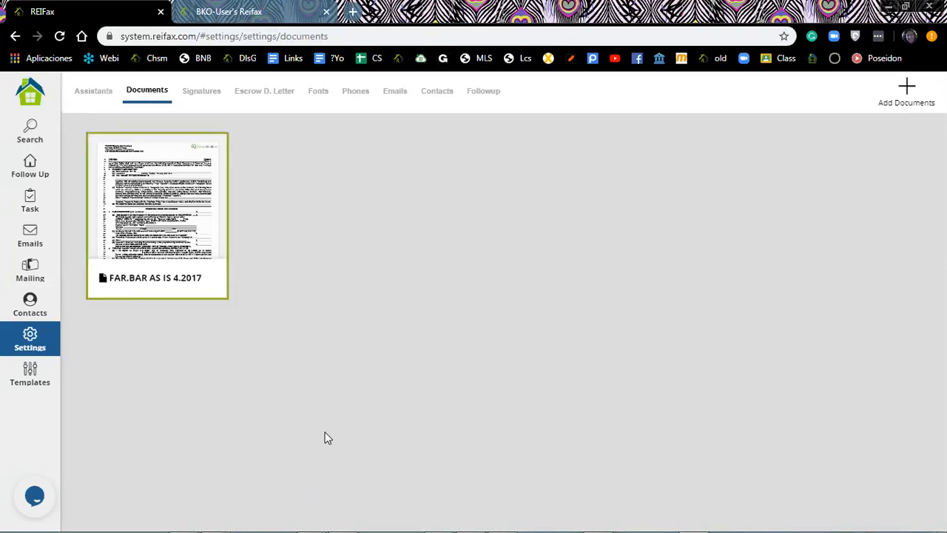
# Open FAR.BAR AS IS 4.2017 in the contract editor via Edit Contract in its details.
pyautogui.click(156, 216)
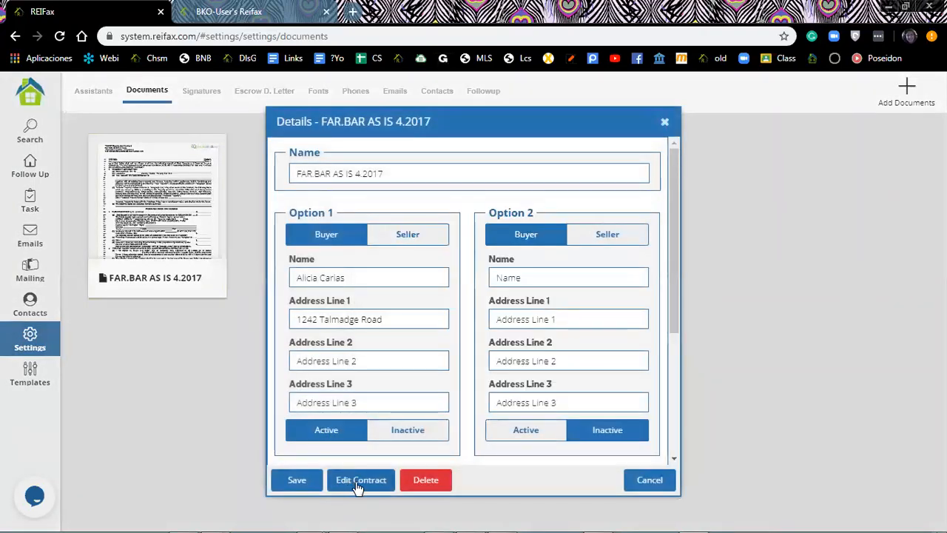
pyautogui.click(361, 485)
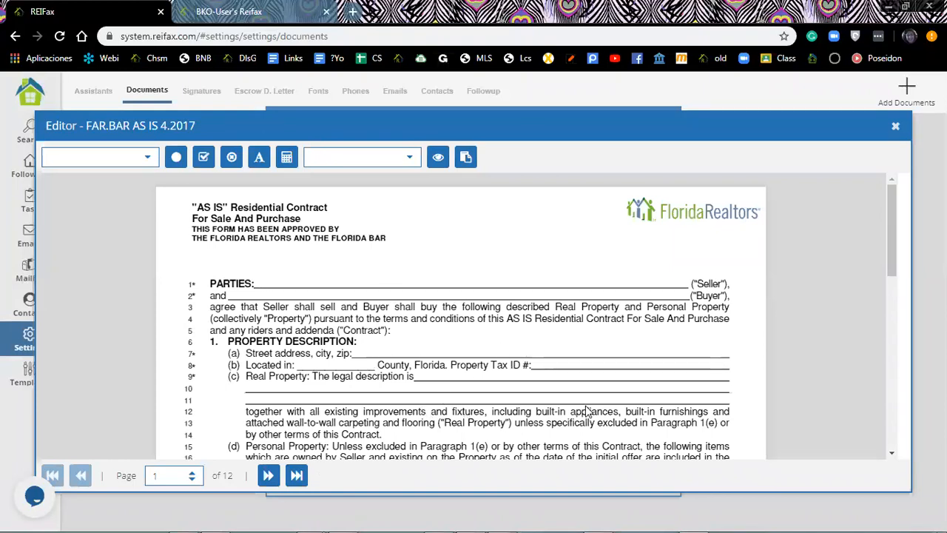
pyautogui.scroll(-1, 585, 409)
pyautogui.scroll(-3, 585, 409)
pyautogui.scroll(-5, 585, 409)
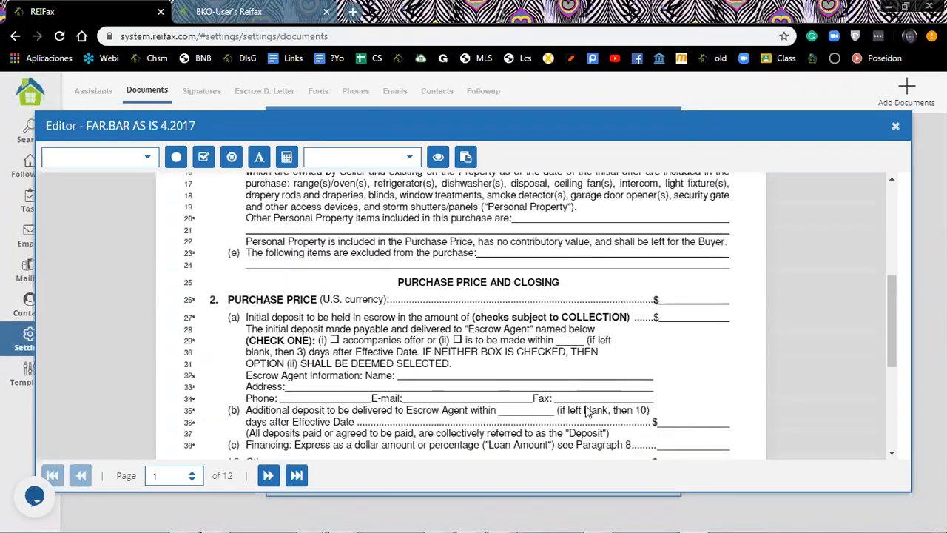
pyautogui.scroll(-6, 587, 411)
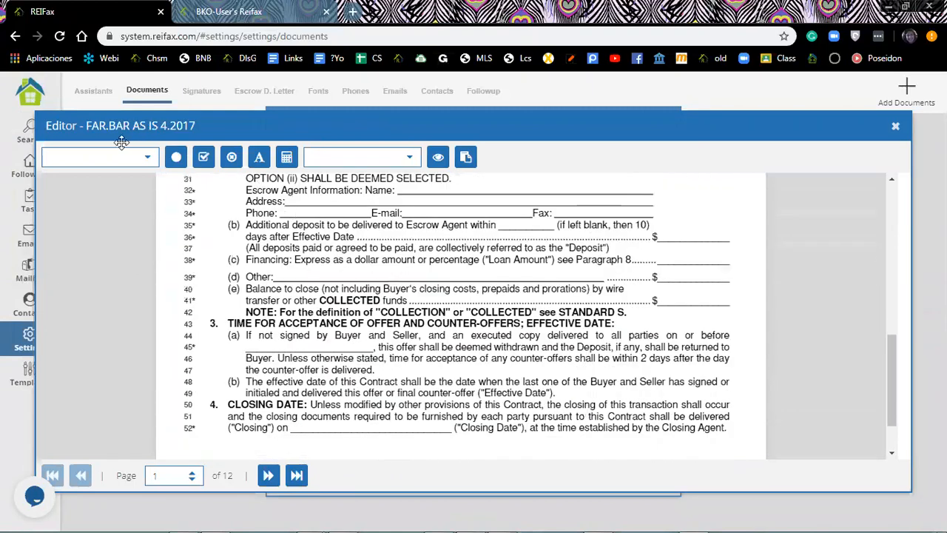
pyautogui.click(106, 153)
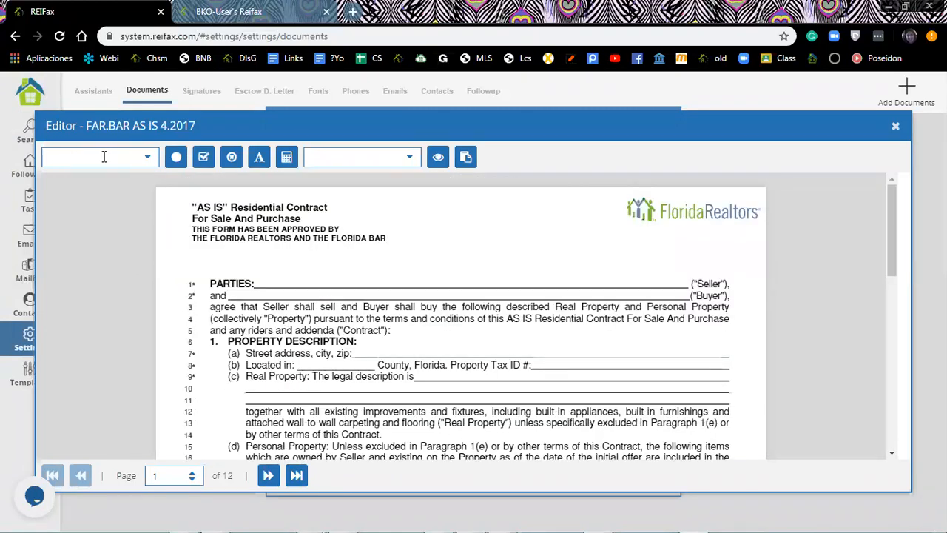
# Place the {%Owner Name%} merge field on the Seller blank of line 1.
pyautogui.click(148, 162)
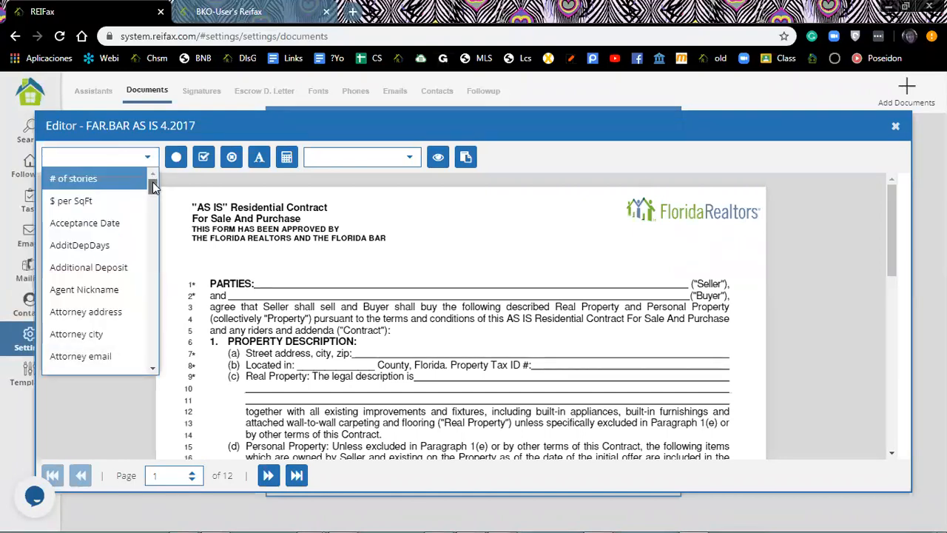
pyautogui.moveTo(152, 183); pyautogui.dragTo(152, 253)
pyautogui.scroll(-2, 152, 254)
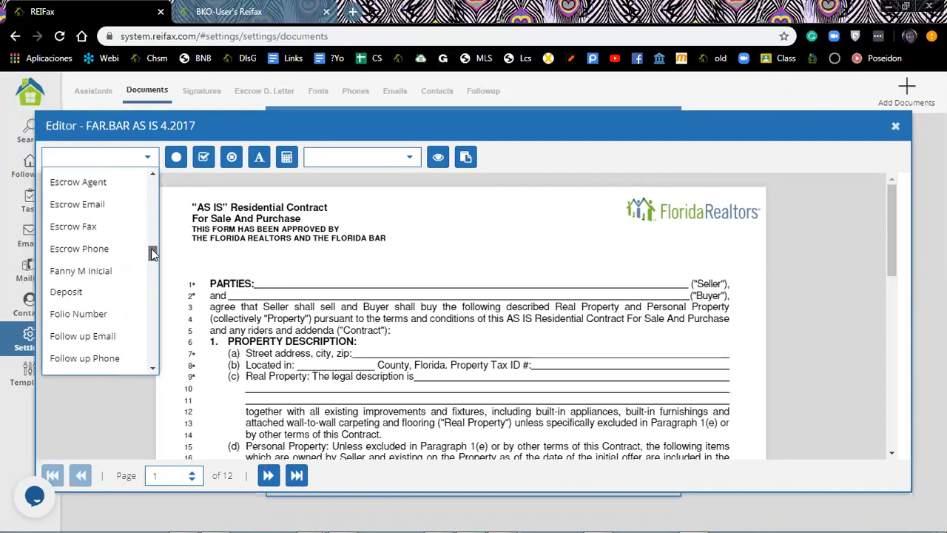
pyautogui.moveTo(152, 256); pyautogui.dragTo(154, 270)
pyautogui.click(595, 242)
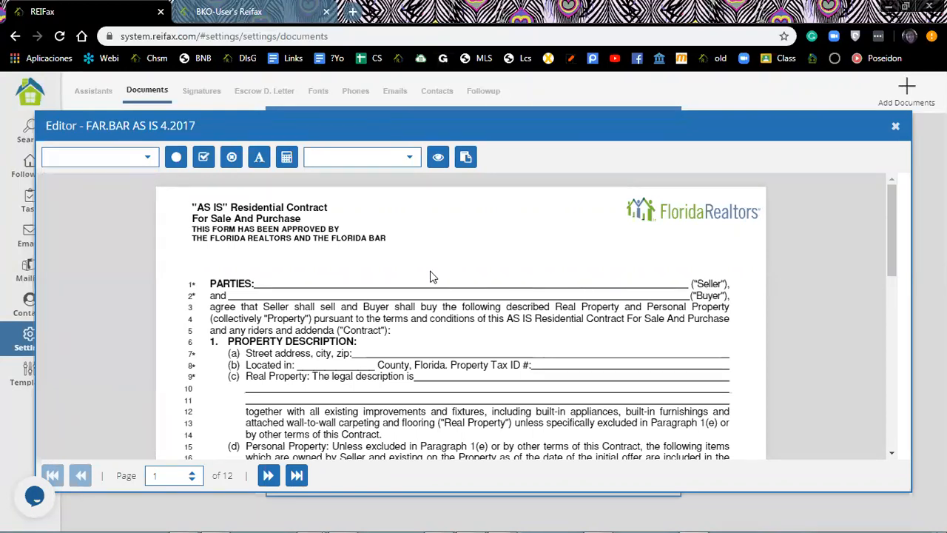
pyautogui.click(148, 160)
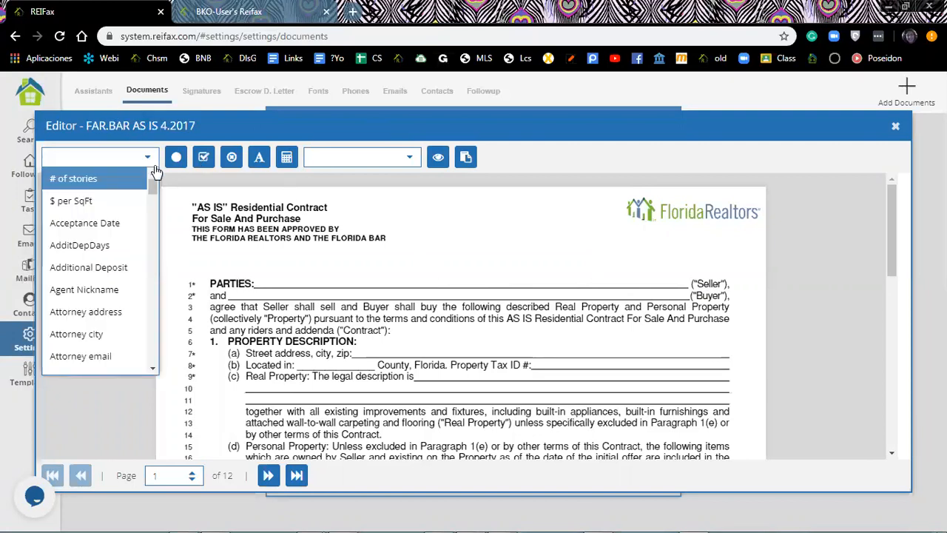
pyautogui.moveTo(152, 190); pyautogui.dragTo(152, 293)
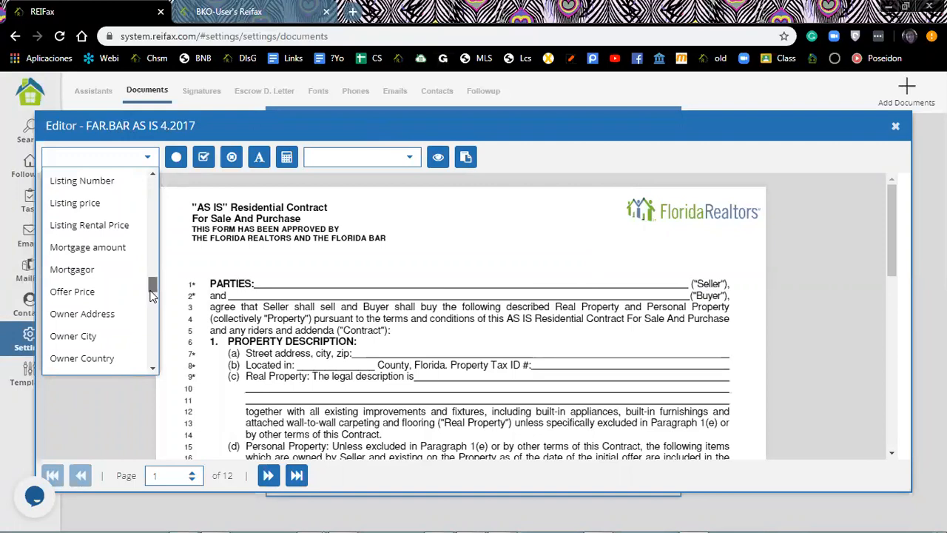
pyautogui.moveTo(94, 334); pyautogui.dragTo(361, 281)
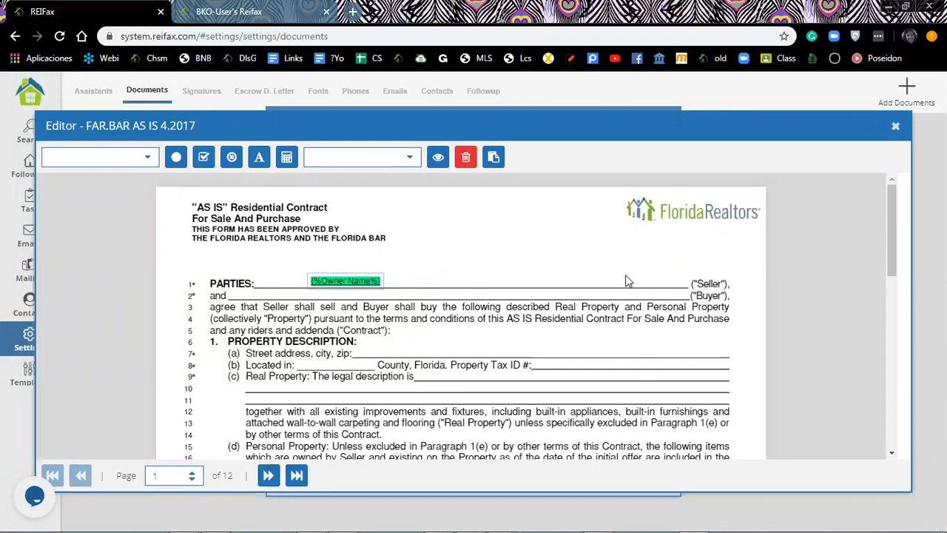
pyautogui.click(614, 298)
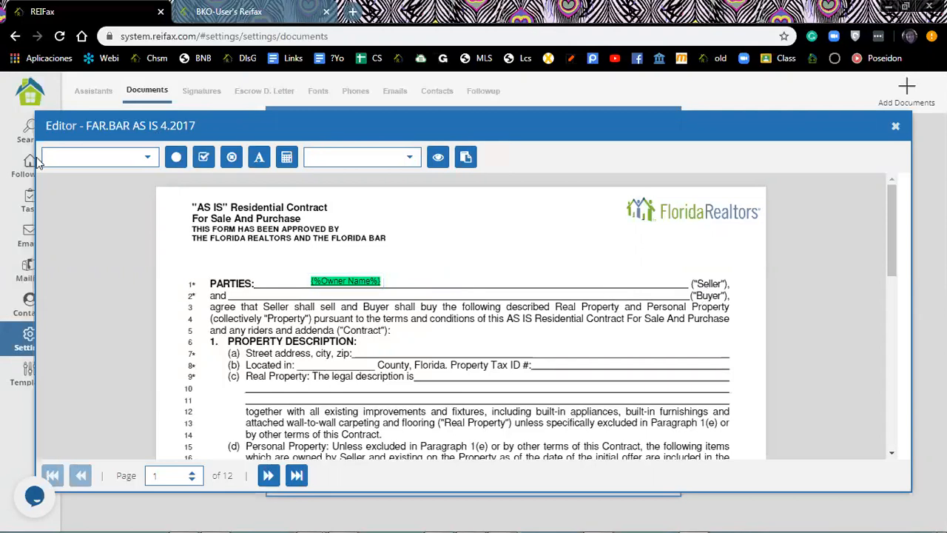
# Insert the {%Buyer Name%} field and position it on the line 2 Buyer blank.
pyautogui.click(149, 159)
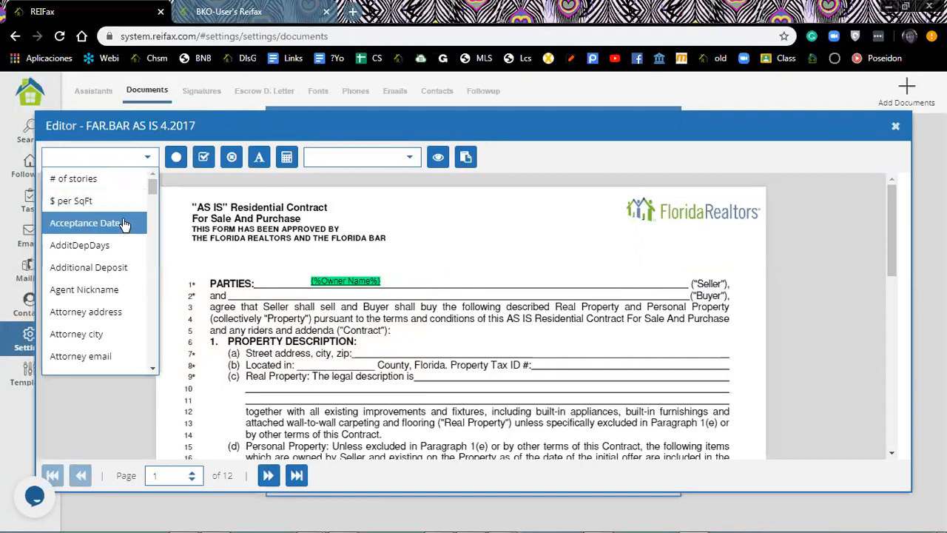
pyautogui.scroll(-3, 123, 224)
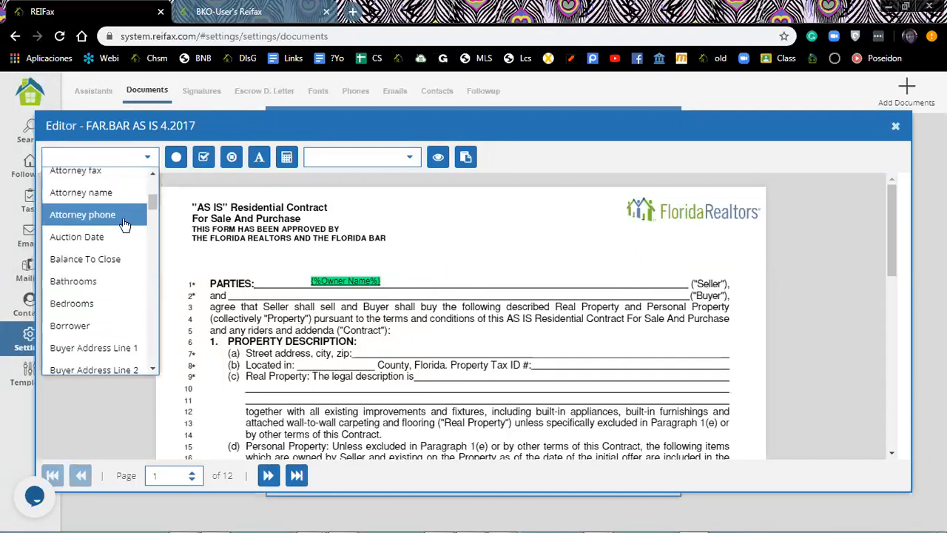
pyautogui.scroll(-2, 124, 224)
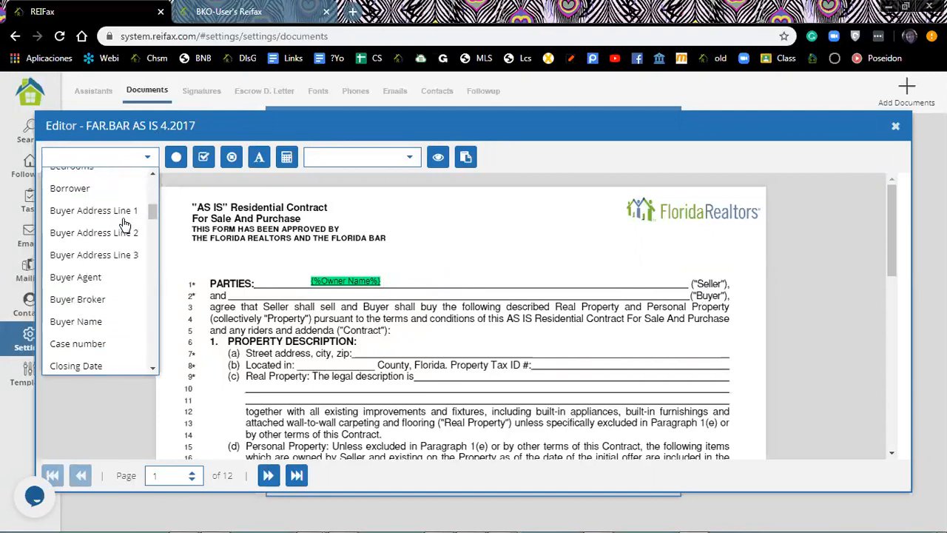
pyautogui.click(81, 318)
pyautogui.moveTo(326, 297); pyautogui.dragTo(351, 295)
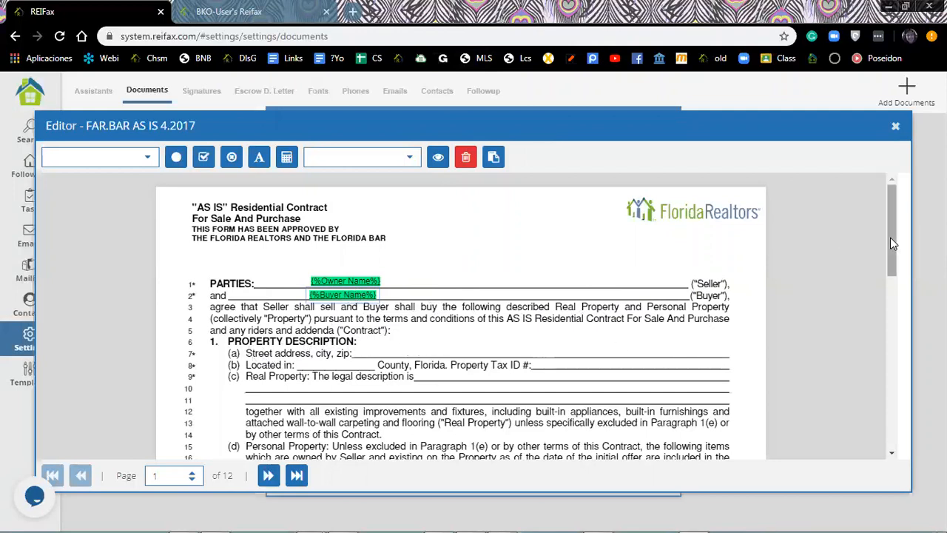
# Scroll down the contract and bring up an empty Add Text dialog with the Text (A) tool.
pyautogui.scroll(-3, 892, 277)
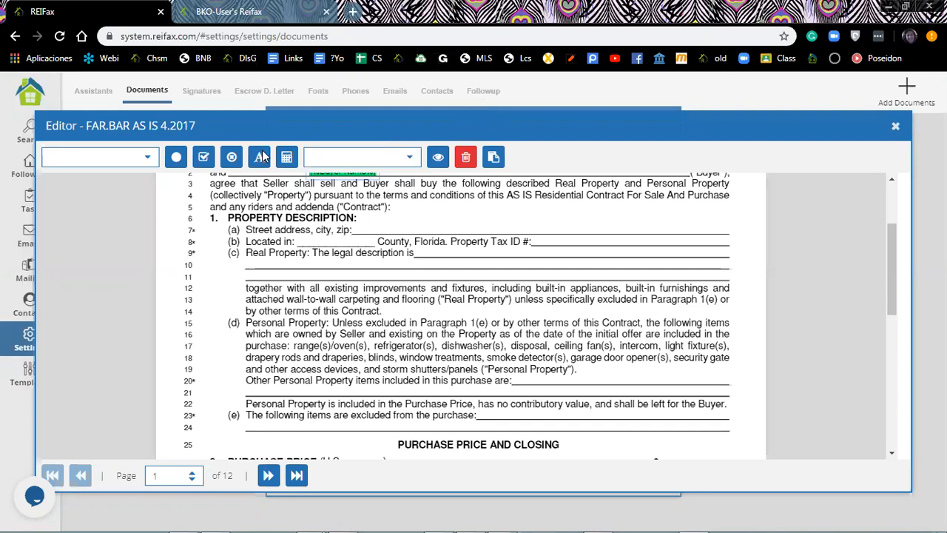
pyautogui.click(150, 161)
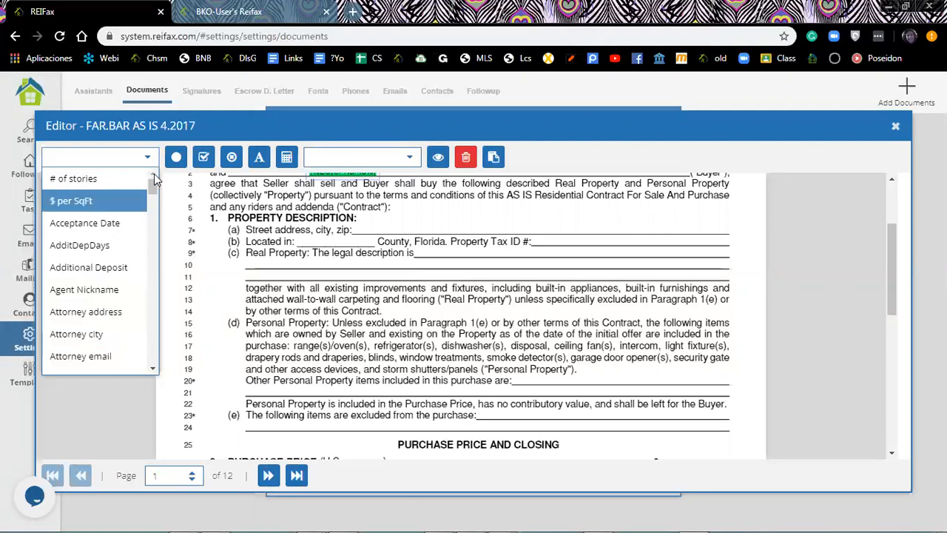
pyautogui.click(259, 158)
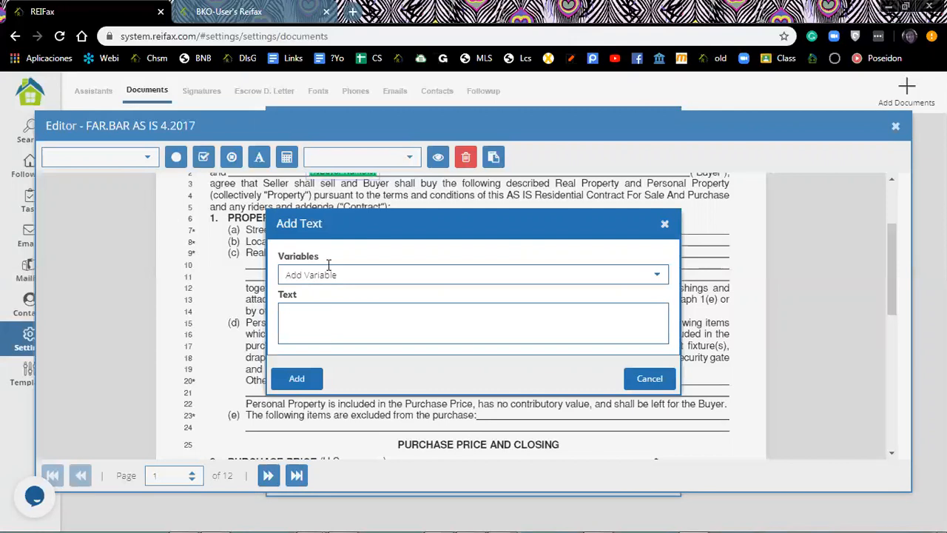
# Drag the Add Text dialog lower so line 7's street address line is visible.
pyautogui.moveTo(392, 228); pyautogui.dragTo(342, 250)
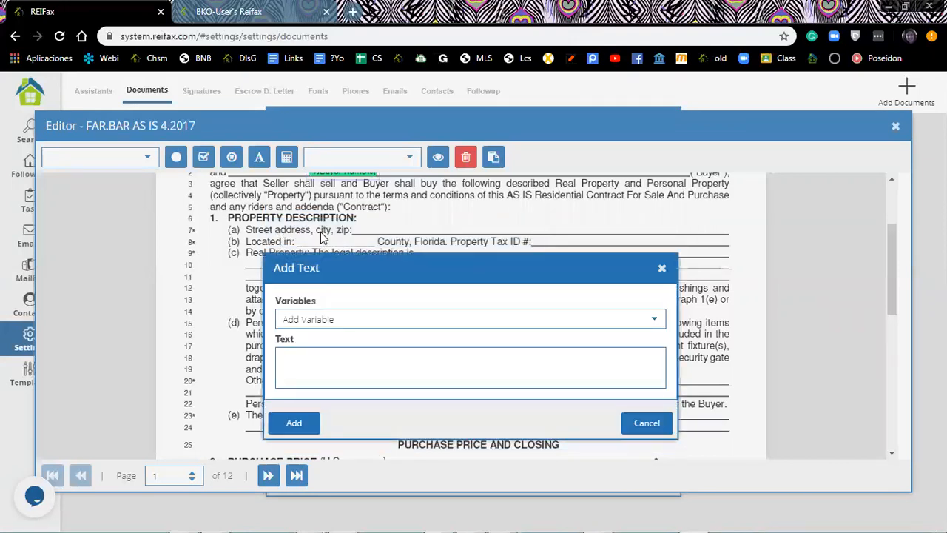
# Enter the Property Address and Property City variables, comma-separated, in the Add Text field.
pyautogui.click(292, 355)
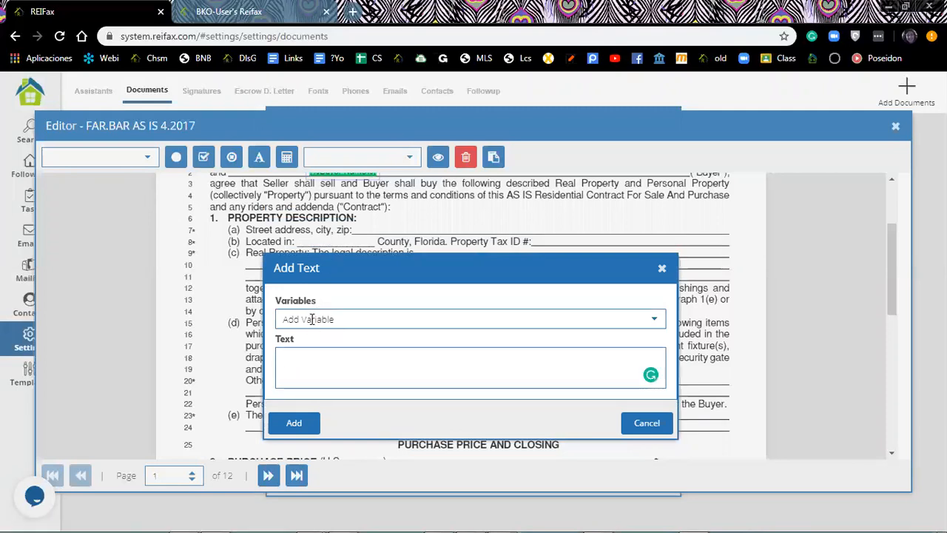
pyautogui.click(310, 319)
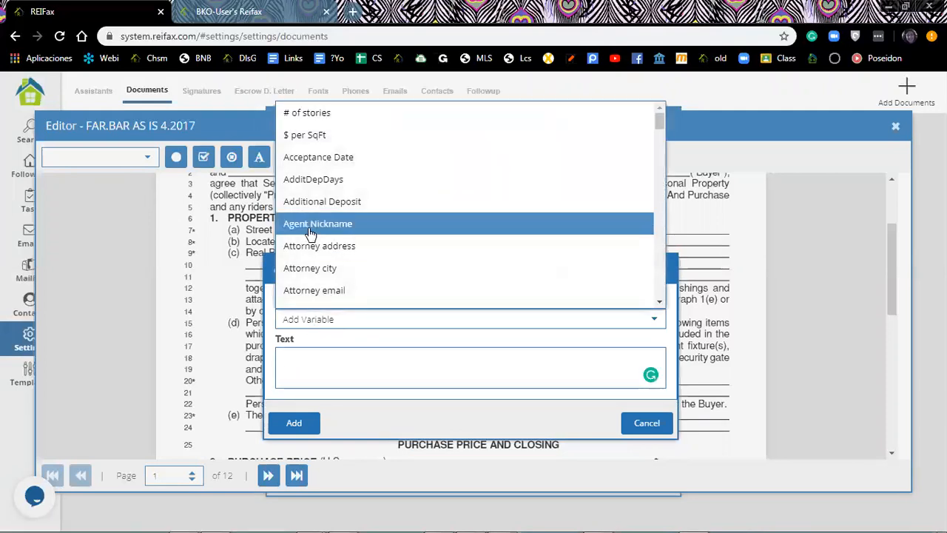
pyautogui.scroll(-15, 307, 194)
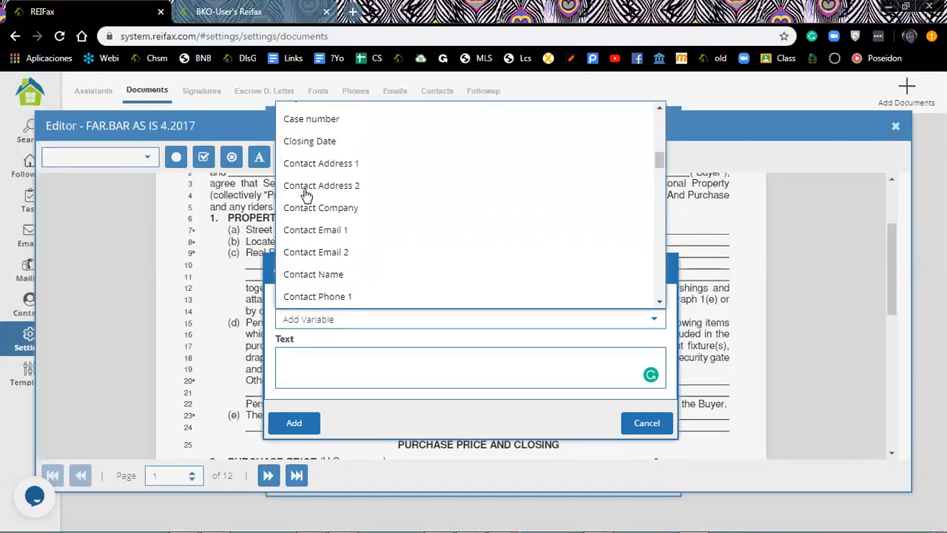
pyautogui.scroll(-8, 307, 193)
pyautogui.scroll(9, 307, 194)
pyautogui.scroll(3, 307, 194)
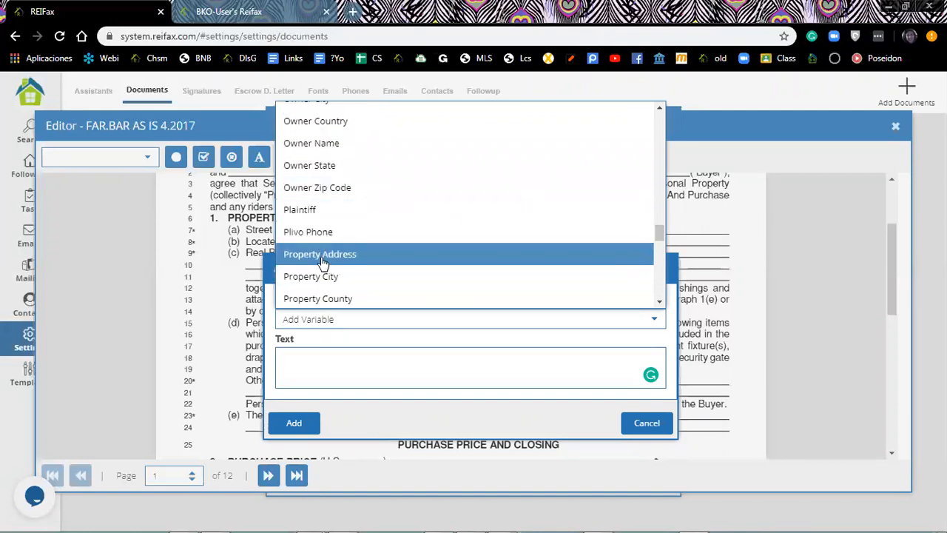
pyautogui.click(320, 254)
pyautogui.click(382, 358)
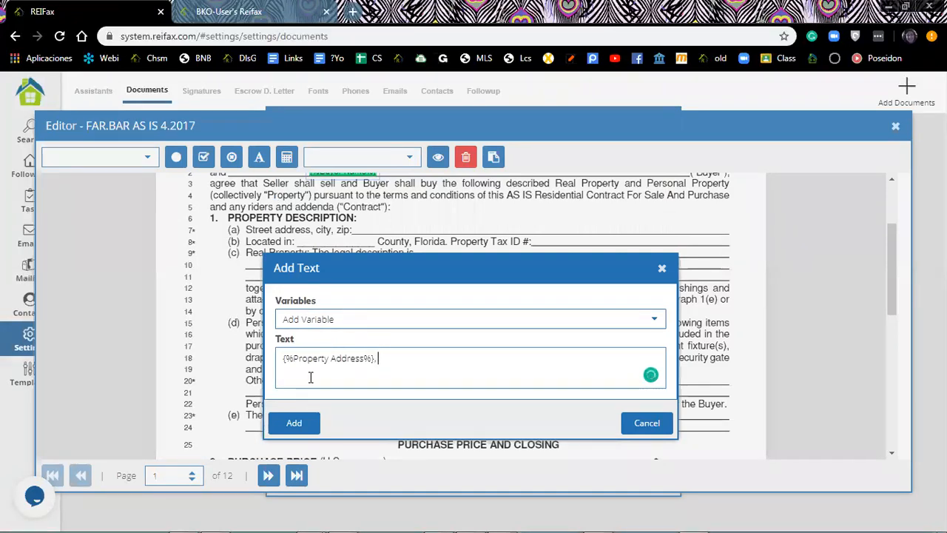
pyautogui.click(325, 318)
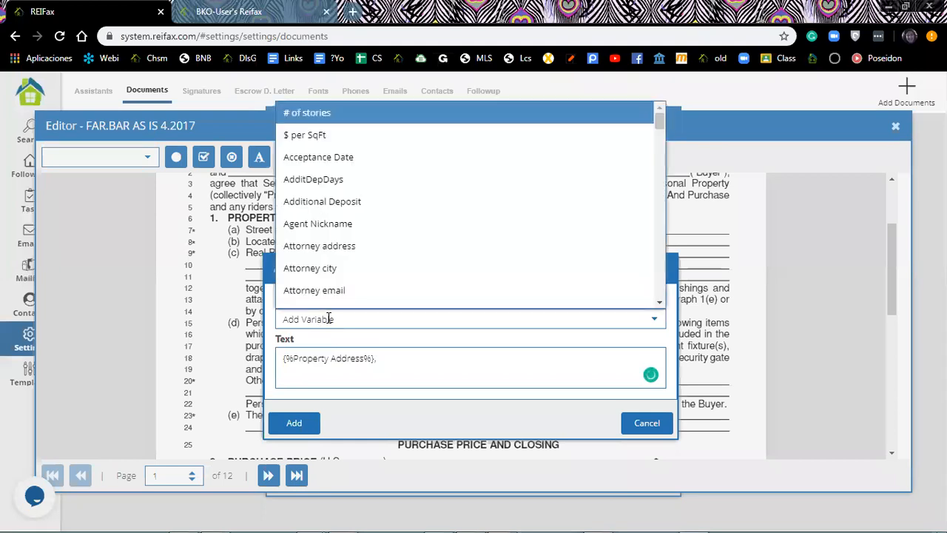
pyautogui.scroll(-3, 318, 253)
pyautogui.scroll(-4, 318, 253)
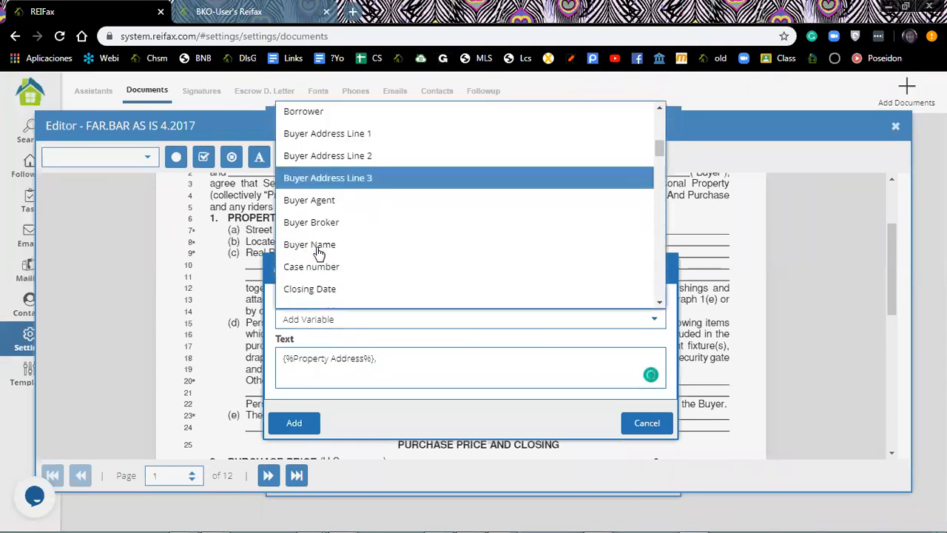
pyautogui.scroll(-10, 319, 253)
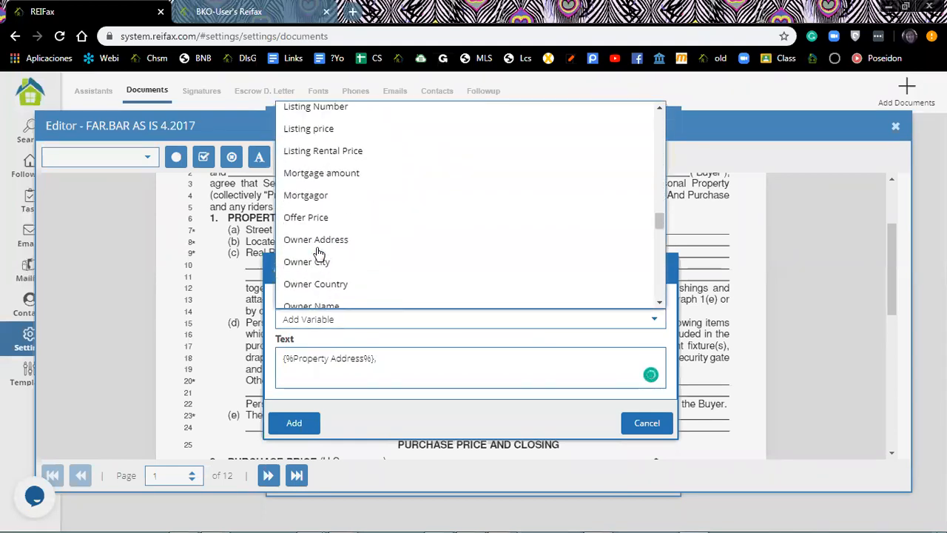
pyautogui.scroll(-3, 318, 253)
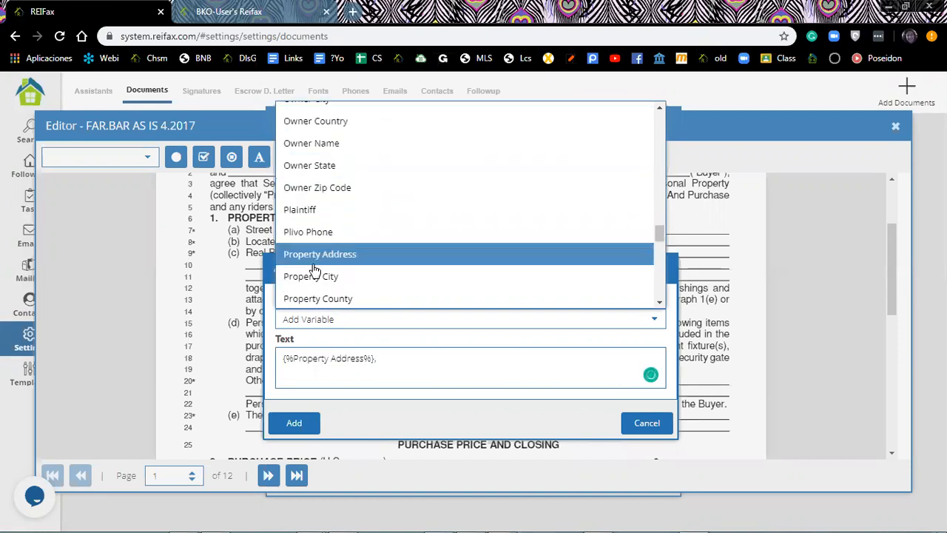
pyautogui.click(314, 278)
pyautogui.click(460, 362)
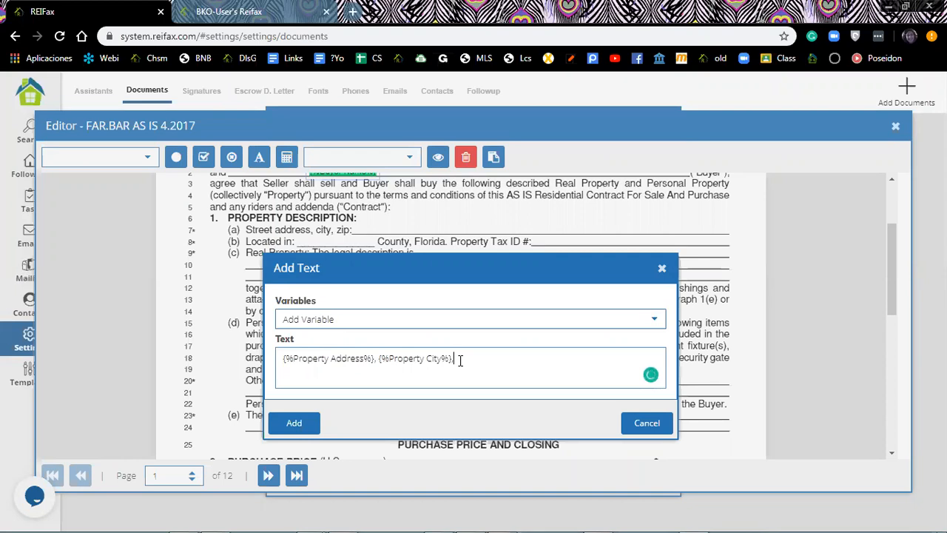
# Append Property Zip Code, add the combined field and place it on line 7's address line.
pyautogui.click(417, 310)
pyautogui.scroll(-15, 416, 296)
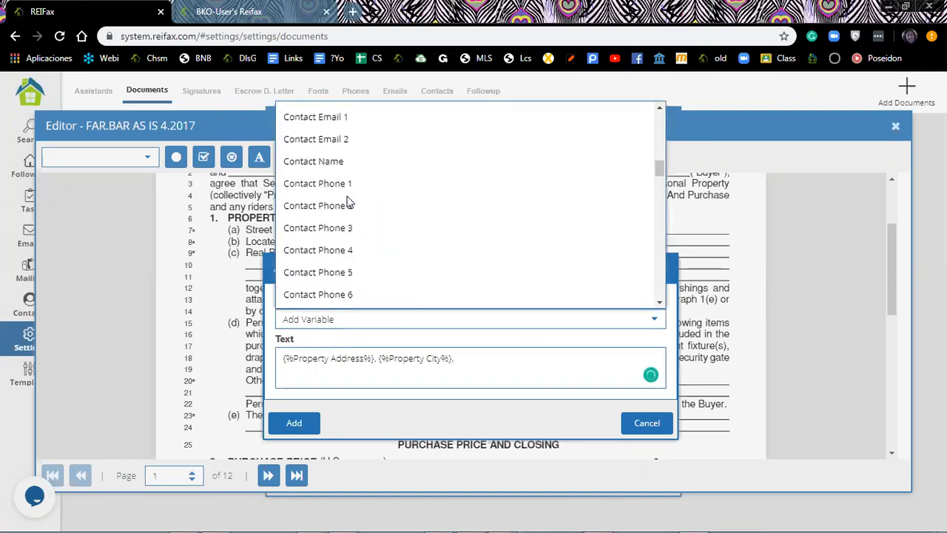
pyautogui.scroll(-4, 346, 211)
pyautogui.click(318, 225)
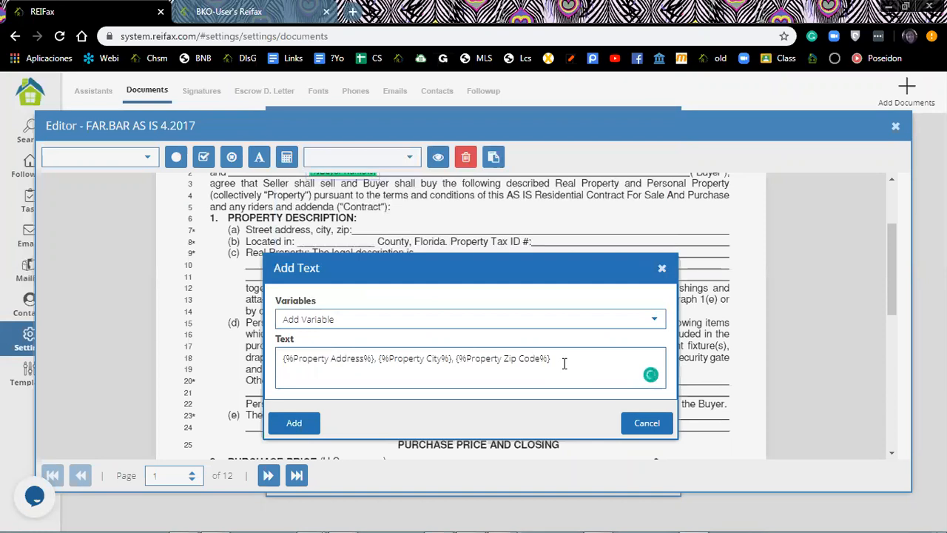
pyautogui.click(564, 364)
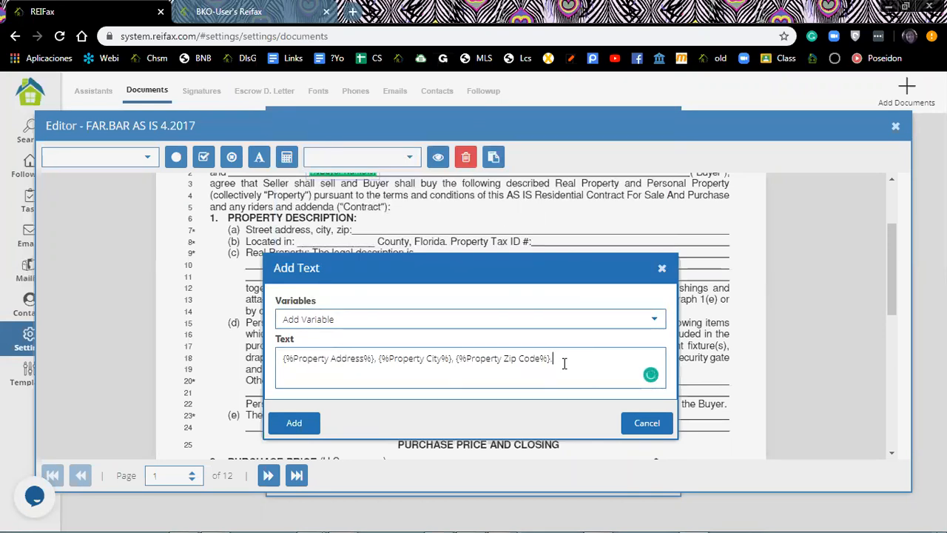
pyautogui.click(289, 426)
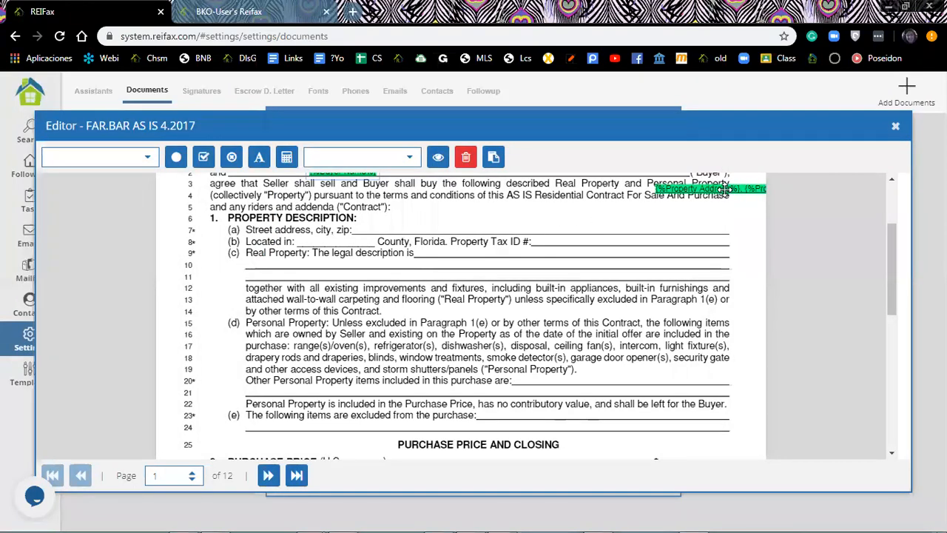
pyautogui.moveTo(725, 189); pyautogui.dragTo(453, 229)
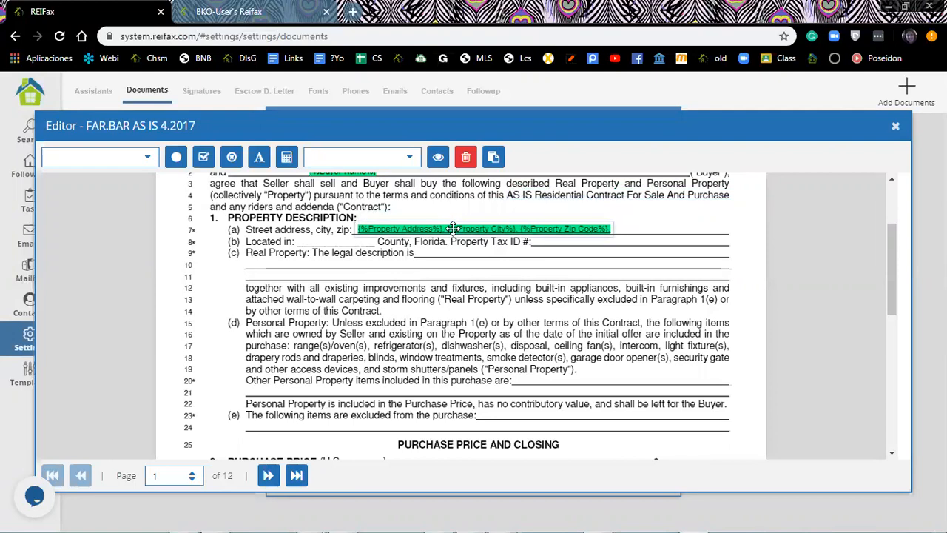
pyautogui.click(320, 247)
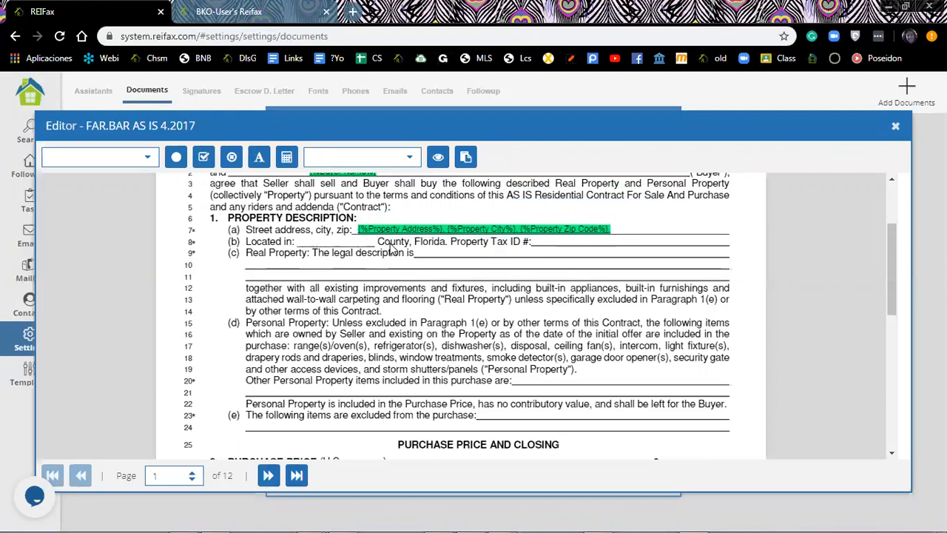
# Place {%Property County%} and {%Folio Number%} on line 8's Located in and Tax ID blanks.
pyautogui.click(147, 159)
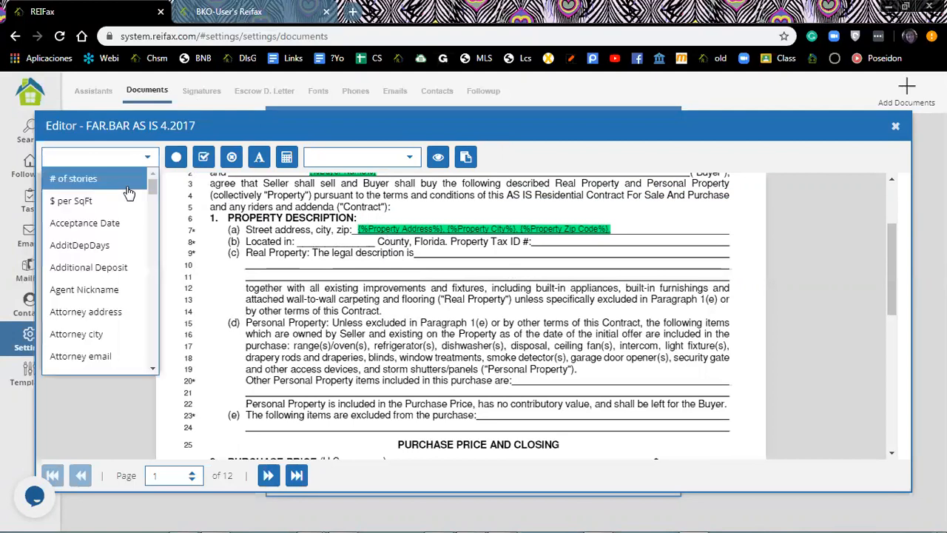
pyautogui.moveTo(150, 185); pyautogui.dragTo(181, 305)
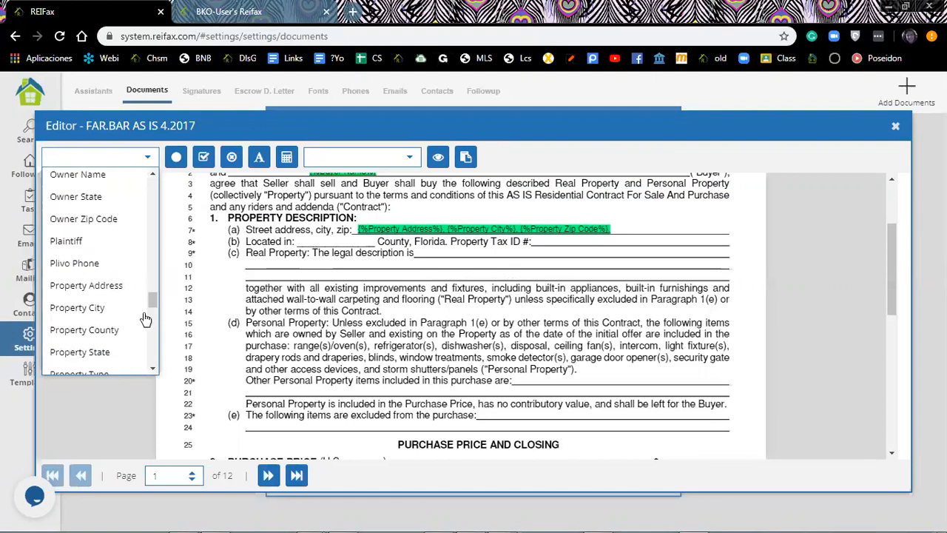
pyautogui.click(115, 329)
pyautogui.moveTo(342, 248); pyautogui.dragTo(323, 242)
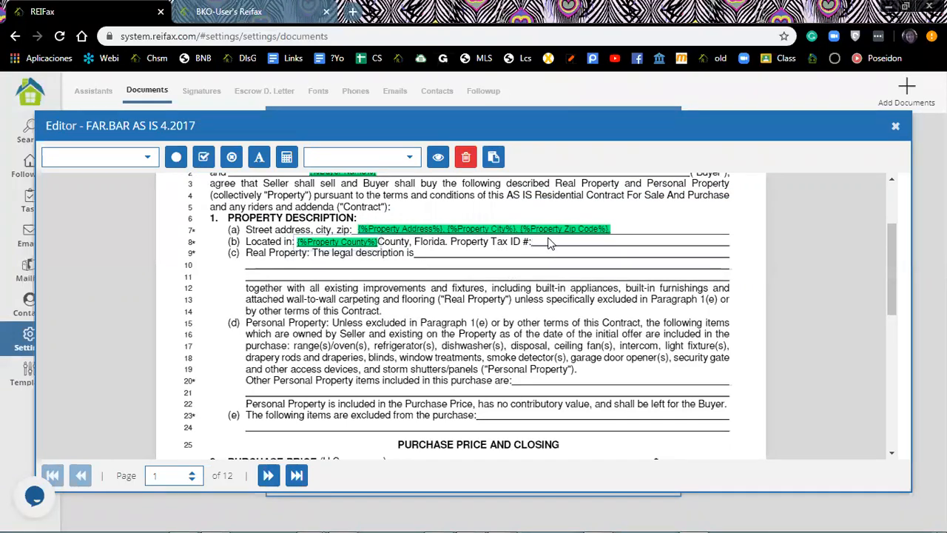
pyautogui.click(148, 159)
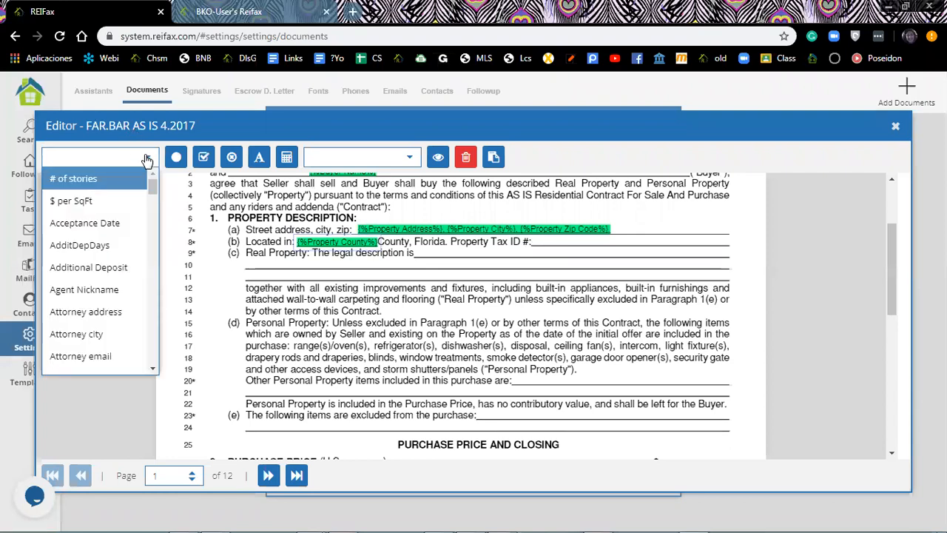
pyautogui.scroll(-6, 152, 206)
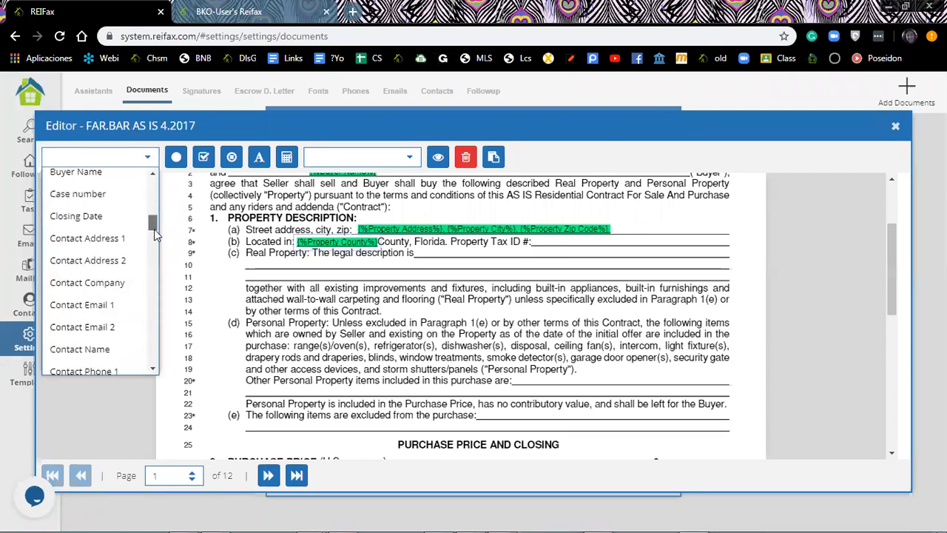
pyautogui.scroll(-5, 157, 244)
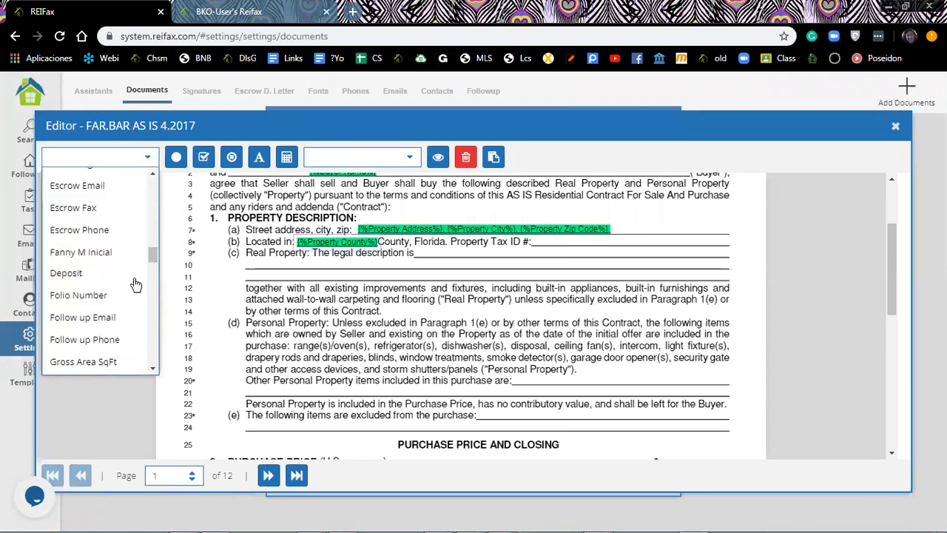
pyautogui.click(106, 296)
pyautogui.moveTo(395, 255); pyautogui.dragTo(587, 246)
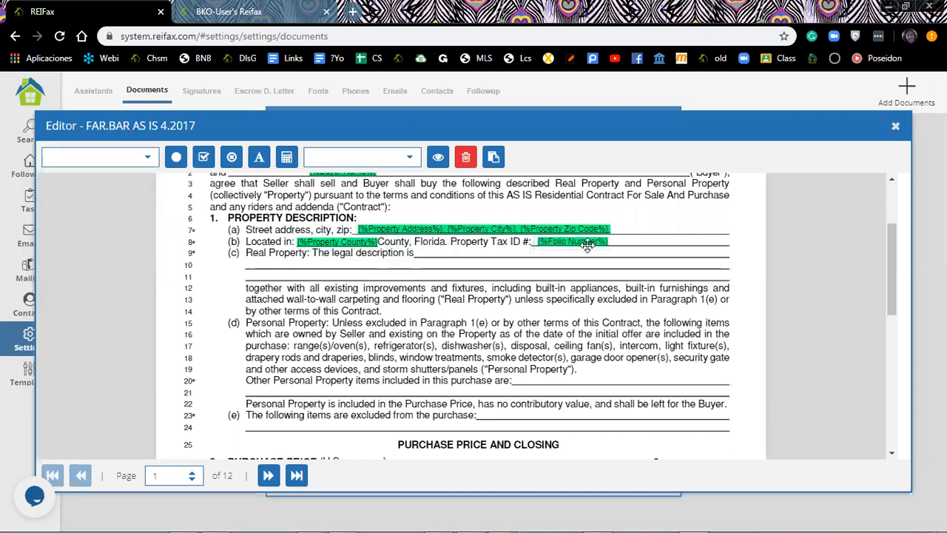
pyautogui.click(462, 254)
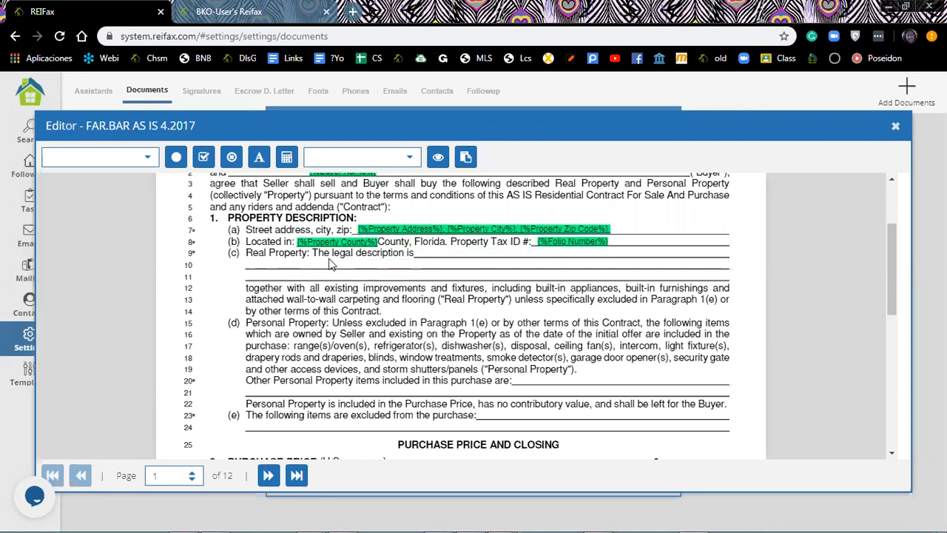
# Place the {%Legal Description%} field at the start of line 10.
pyautogui.click(147, 159)
pyautogui.scroll(-10, 137, 184)
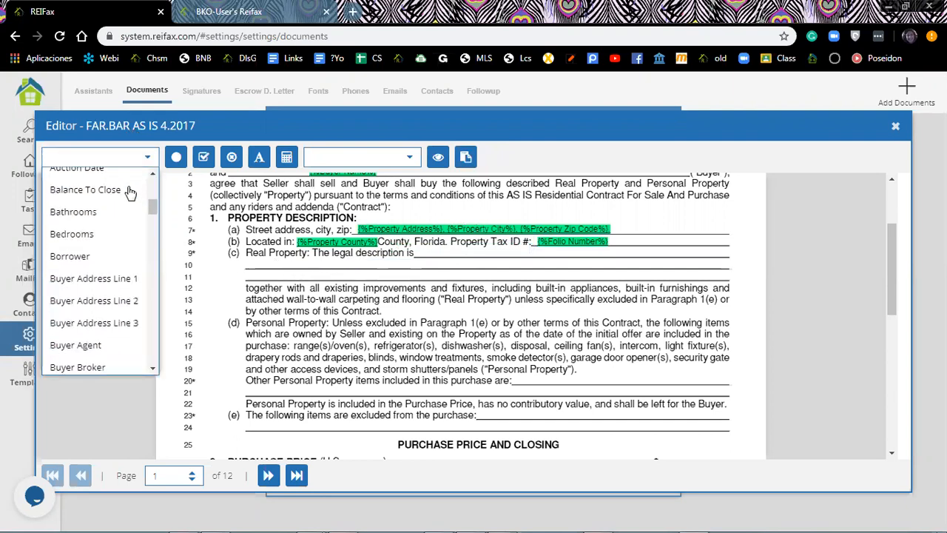
pyautogui.scroll(-15, 126, 200)
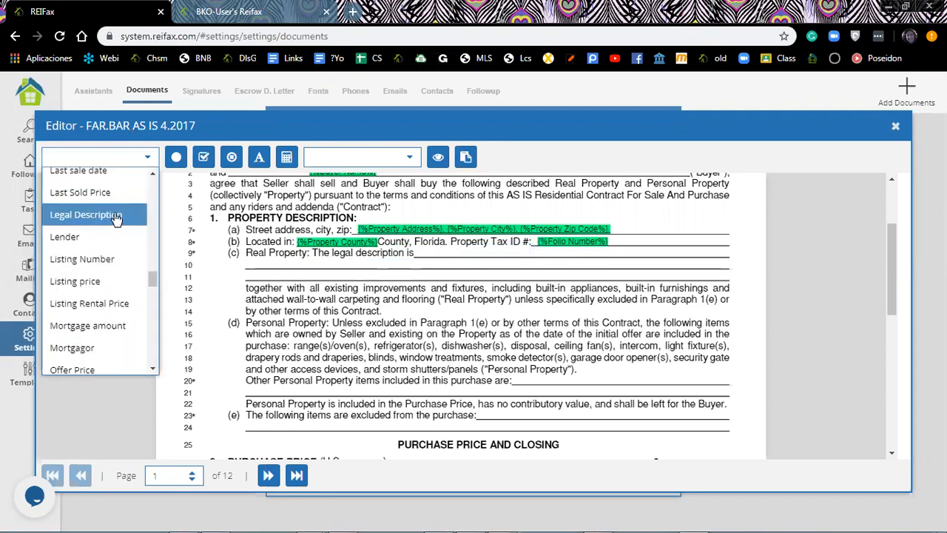
pyautogui.click(117, 215)
pyautogui.moveTo(504, 257); pyautogui.dragTo(286, 263)
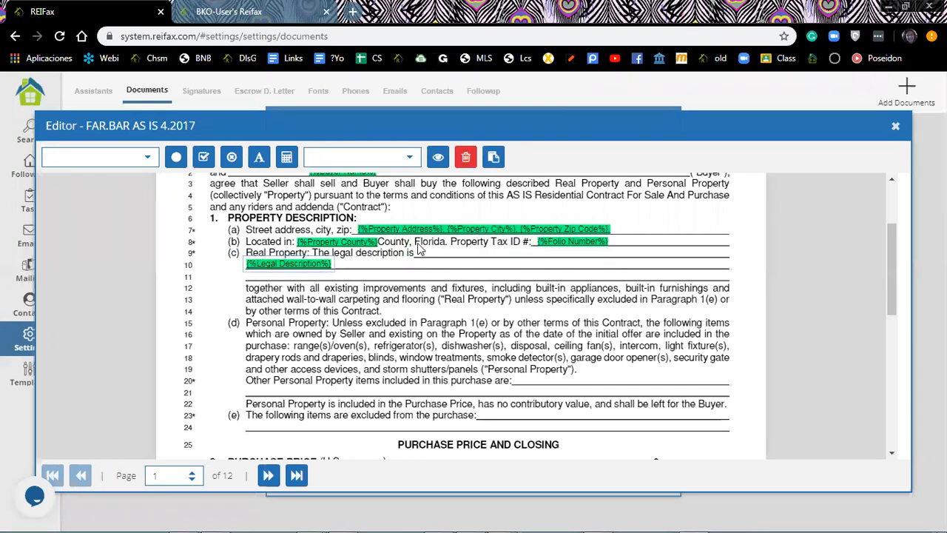
pyautogui.scroll(-1, 333, 253)
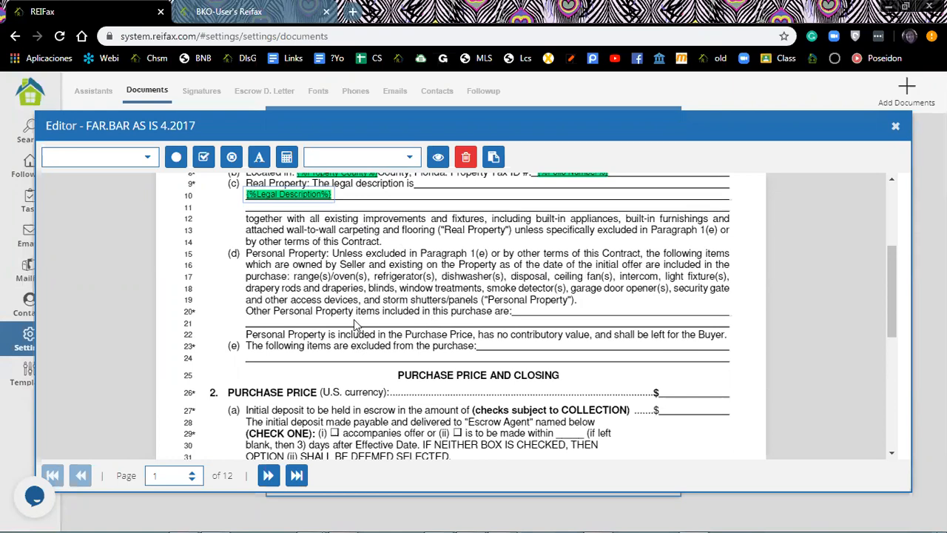
pyautogui.click(148, 157)
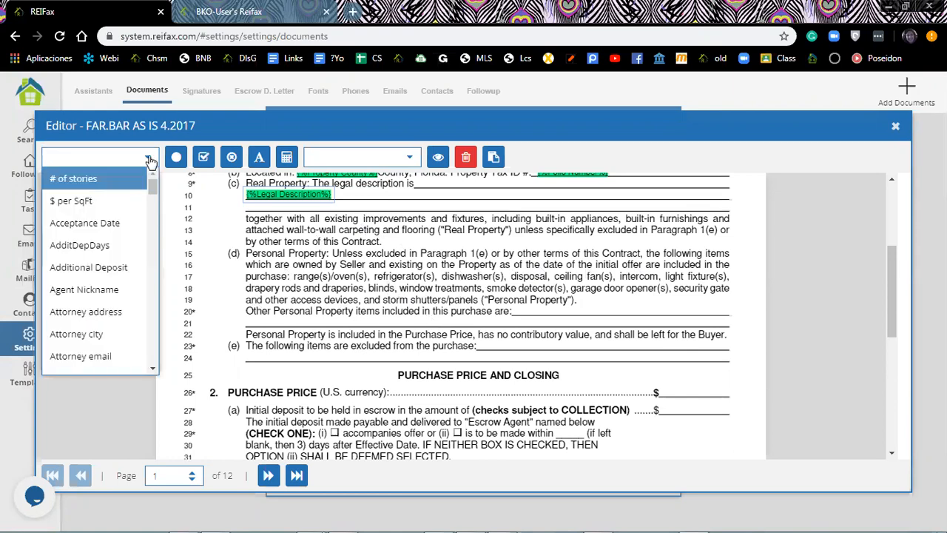
pyautogui.click(259, 160)
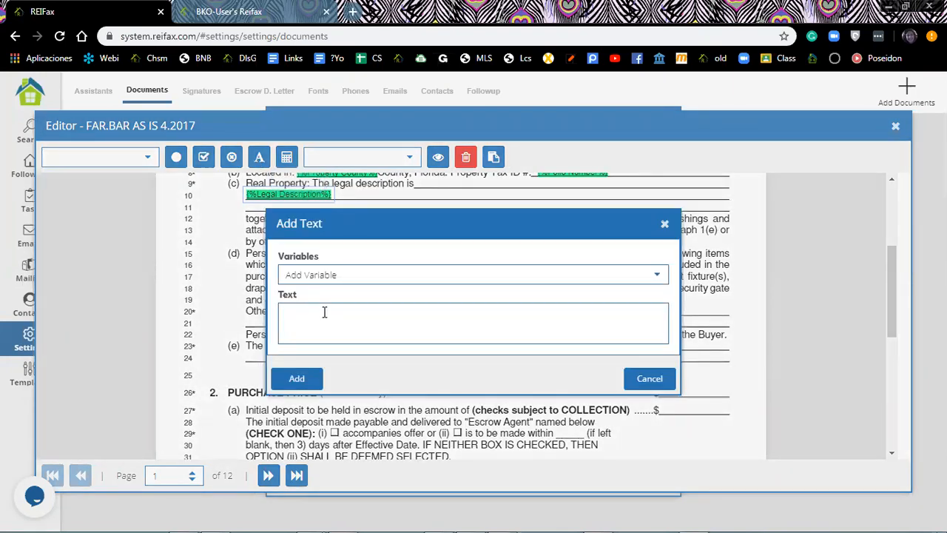
pyautogui.click(665, 227)
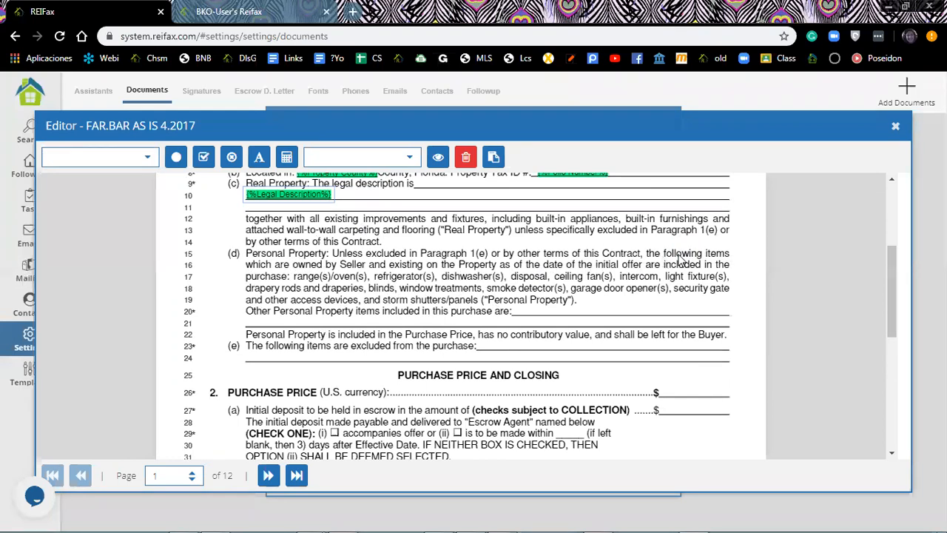
pyautogui.scroll(-2, 700, 259)
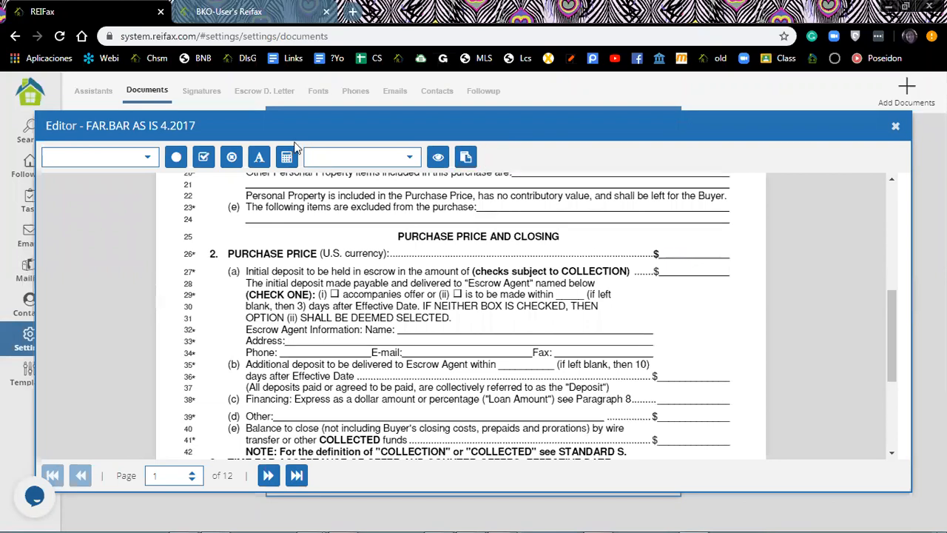
# Place the {%Offer Price%} field beside the line 26 dollar sign.
pyautogui.click(148, 158)
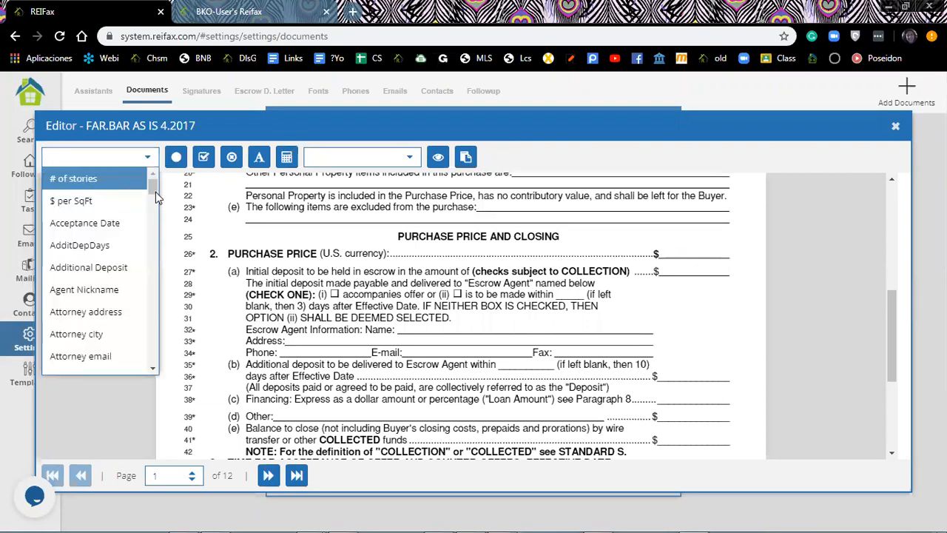
pyautogui.moveTo(153, 213); pyautogui.dragTo(162, 299)
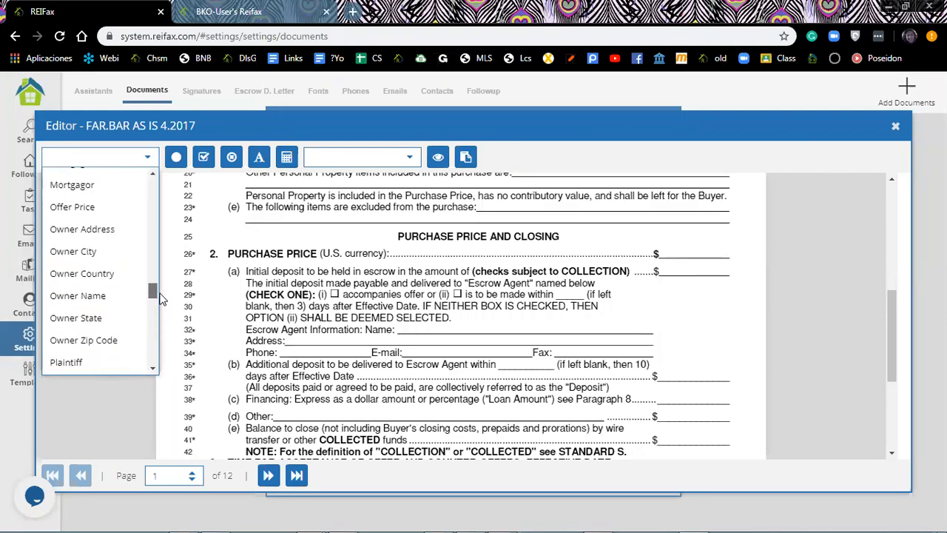
pyautogui.click(95, 213)
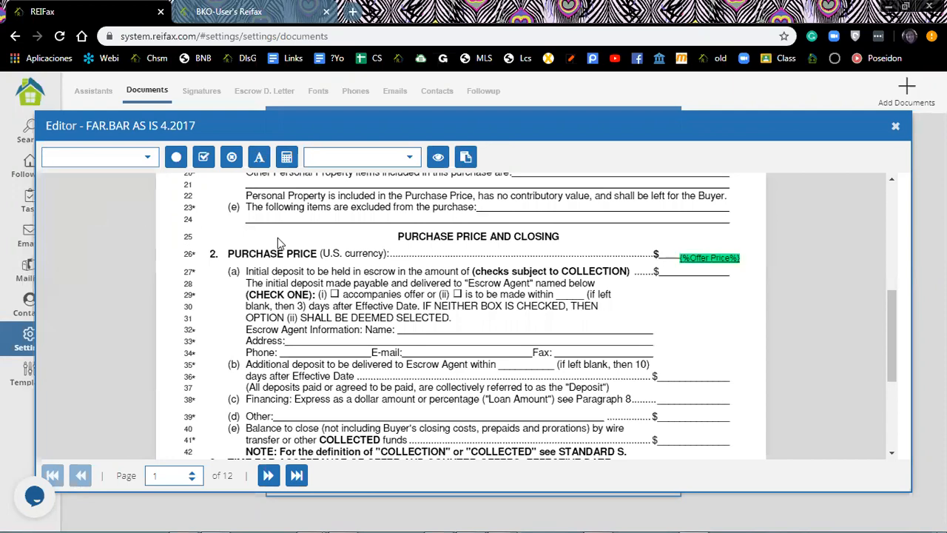
pyautogui.moveTo(695, 257); pyautogui.dragTo(681, 262)
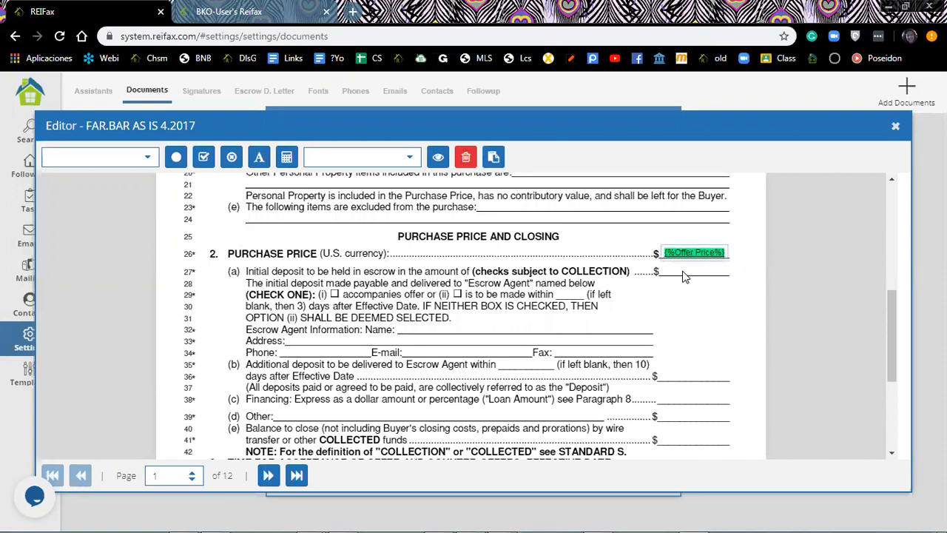
pyautogui.click(684, 276)
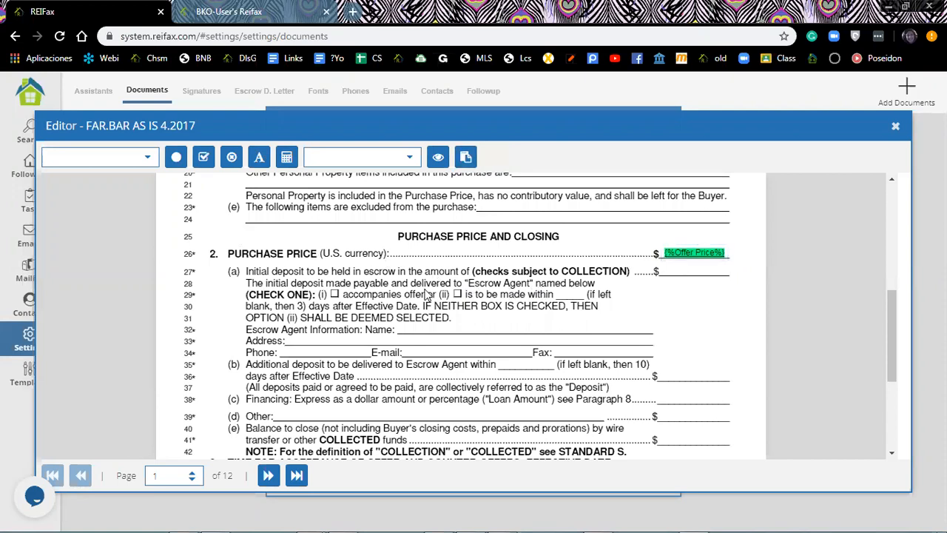
# Place {%Initial Deposit%} on the line 27 dollar blank, aligned with Offer Price.
pyautogui.click(136, 158)
pyautogui.scroll(-12, 131, 211)
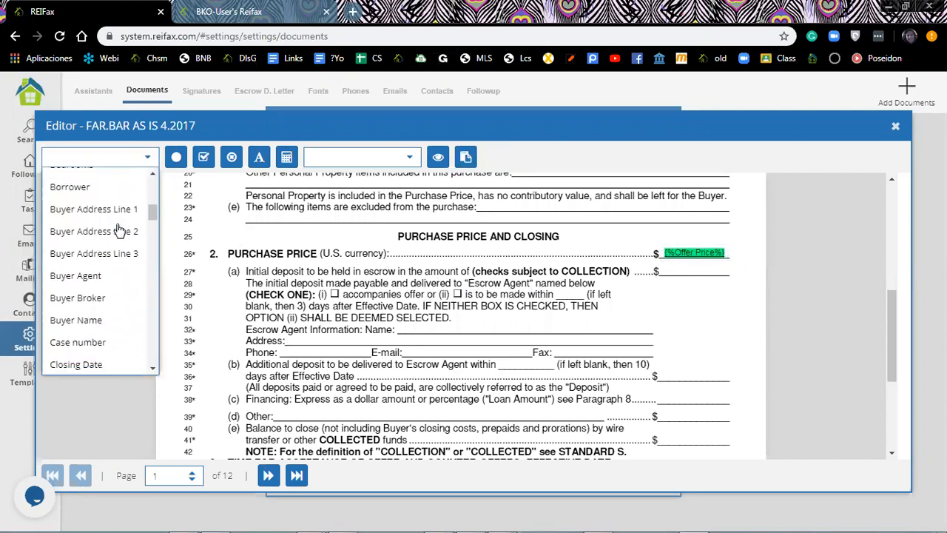
pyautogui.scroll(-8, 116, 232)
pyautogui.scroll(3, 116, 232)
pyautogui.scroll(3, 116, 231)
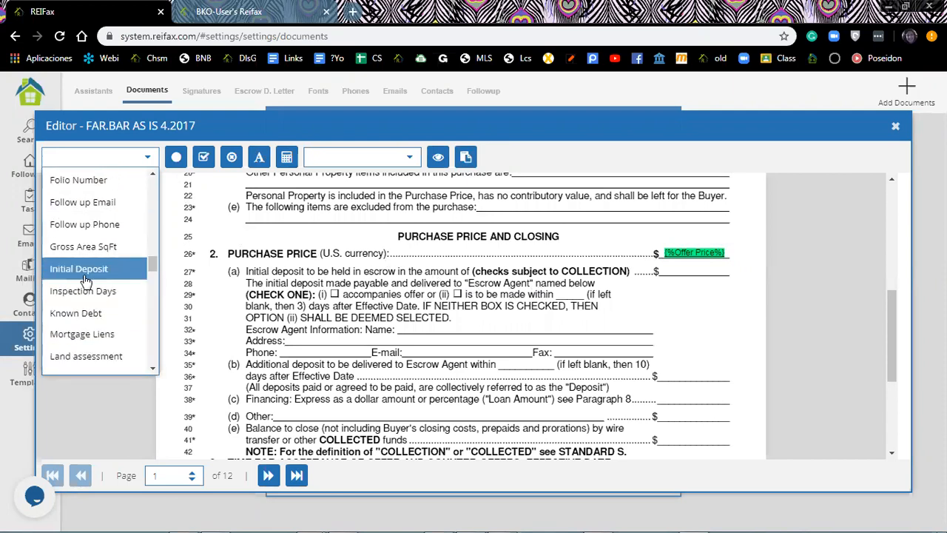
pyautogui.click(717, 276)
pyautogui.moveTo(716, 276); pyautogui.dragTo(699, 270)
pyautogui.press('Left')
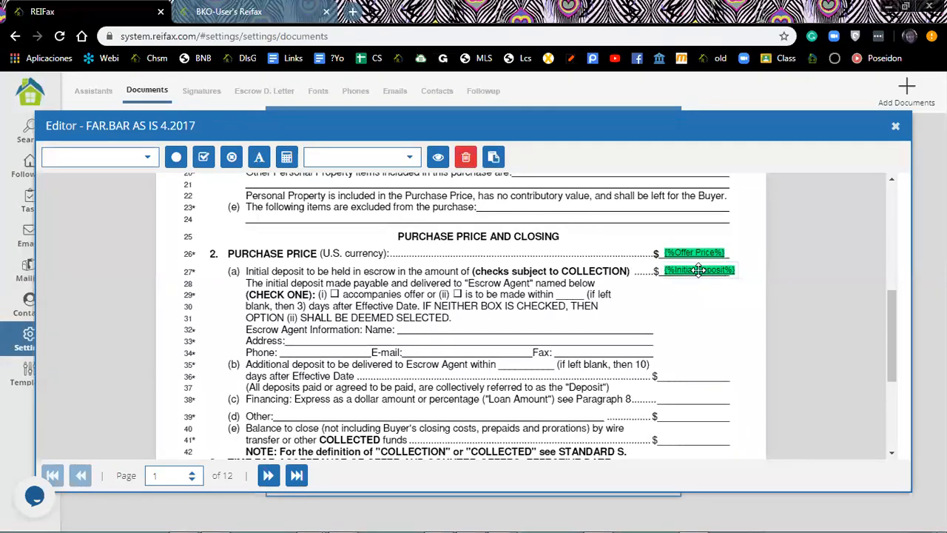
pyautogui.moveTo(698, 270); pyautogui.dragTo(697, 270)
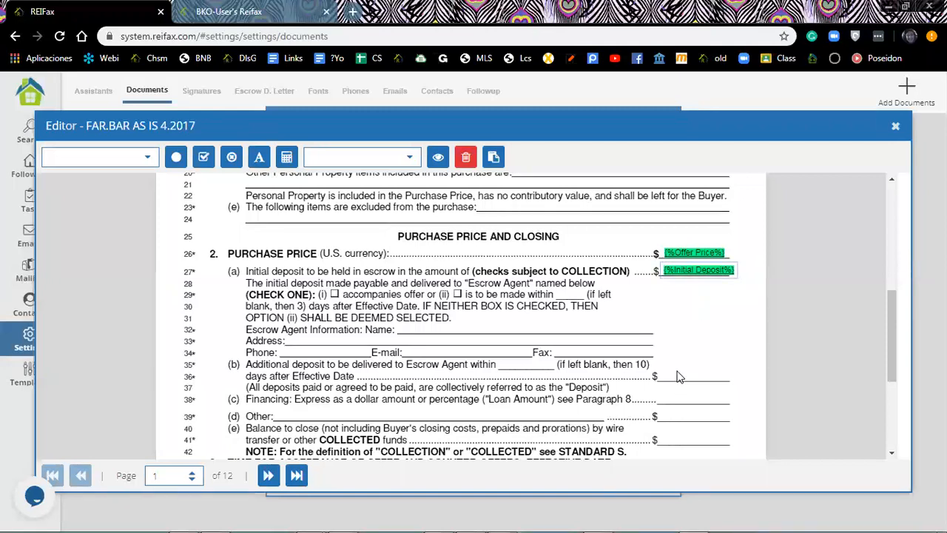
# Place the {%Additional Deposit%} field on the line 36 dollar blank.
pyautogui.click(142, 158)
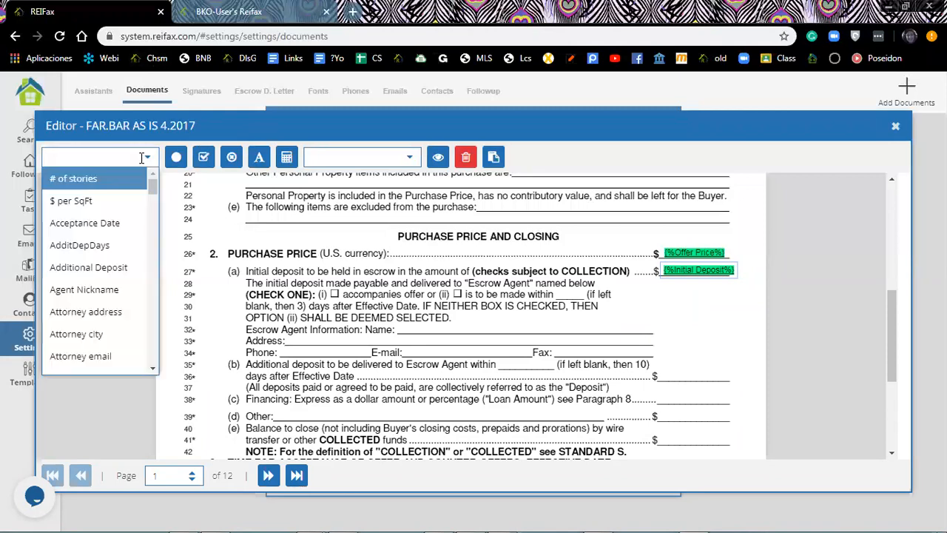
pyautogui.click(119, 269)
pyautogui.moveTo(742, 283); pyautogui.dragTo(687, 376)
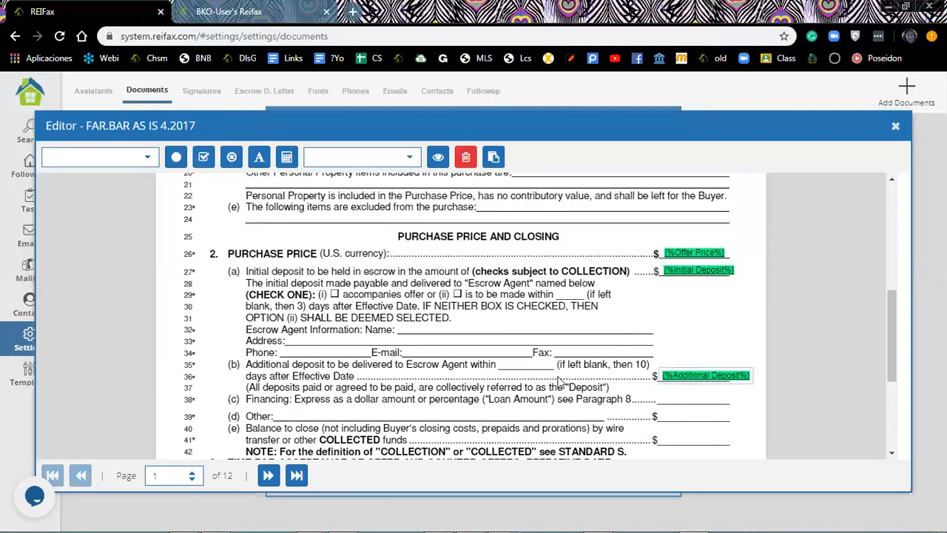
pyautogui.scroll(-4, 381, 384)
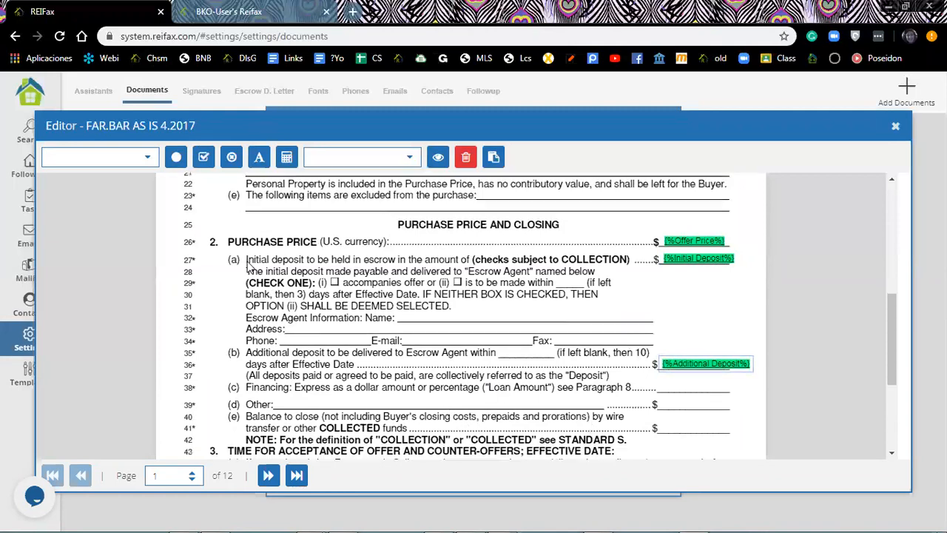
# Insert the Balance To Close merge field onto the page.
pyautogui.click(147, 158)
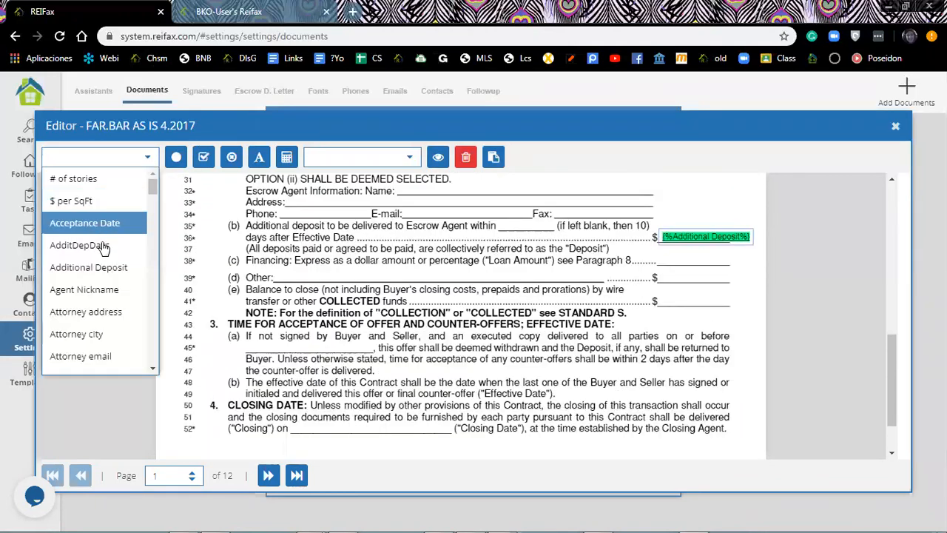
pyautogui.scroll(-4, 99, 237)
pyautogui.scroll(-1, 105, 254)
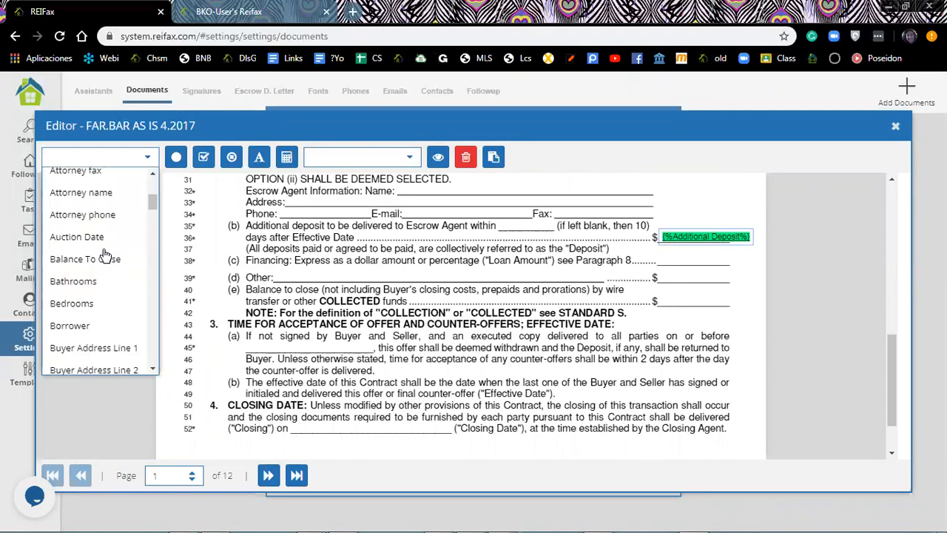
pyautogui.click(105, 264)
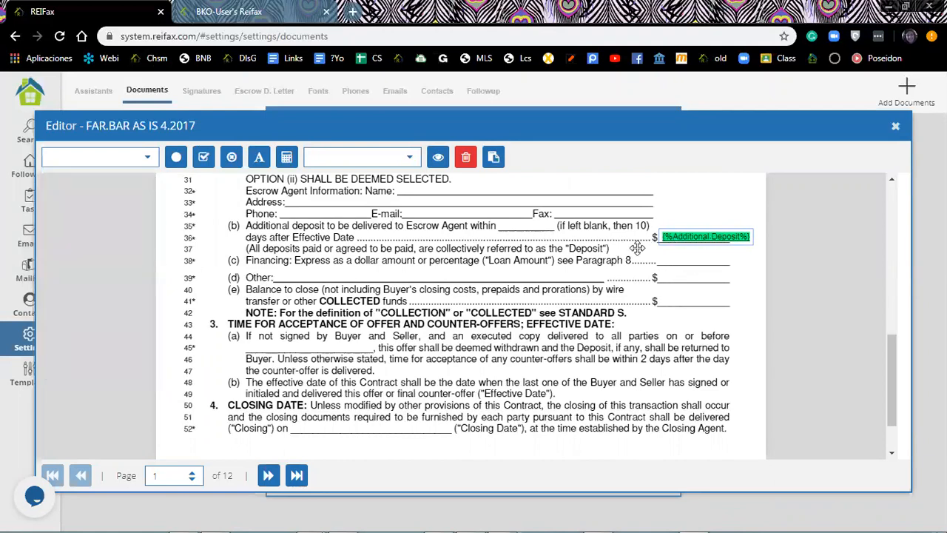
pyautogui.scroll(1, 508, 279)
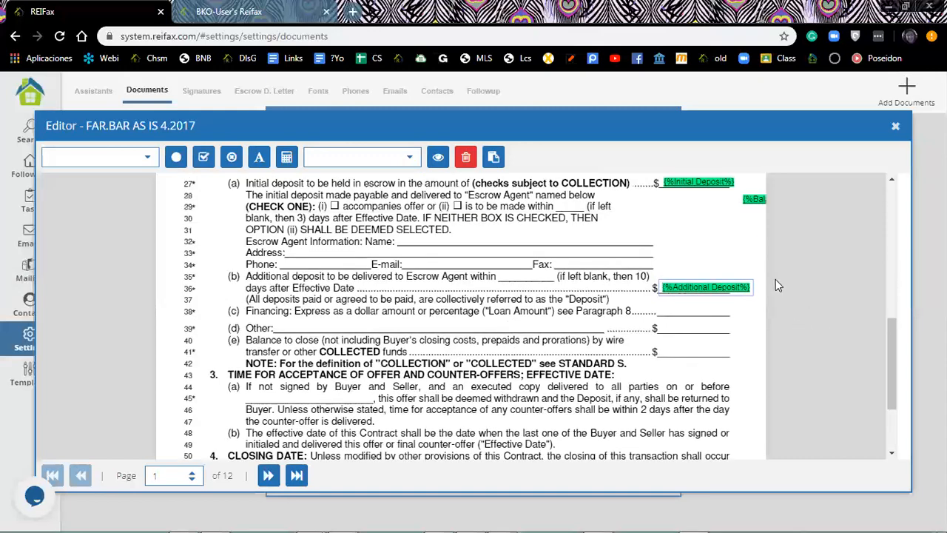
# Move the {%Balance To Close%} merge field onto line 41's dollar blank on page 1.
pyautogui.scroll(3, 766, 244)
pyautogui.scroll(-3, 755, 208)
pyautogui.moveTo(755, 208); pyautogui.dragTo(672, 364)
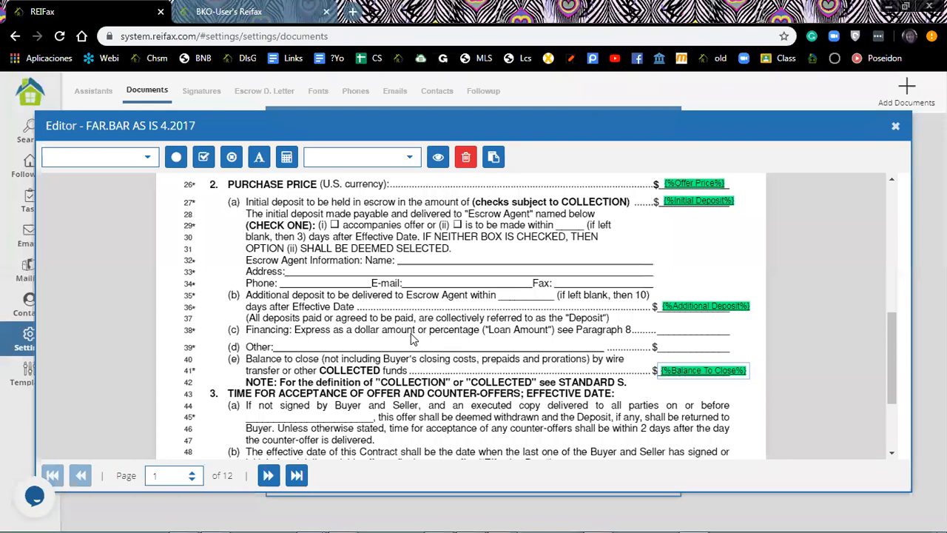
pyautogui.scroll(-3, 413, 339)
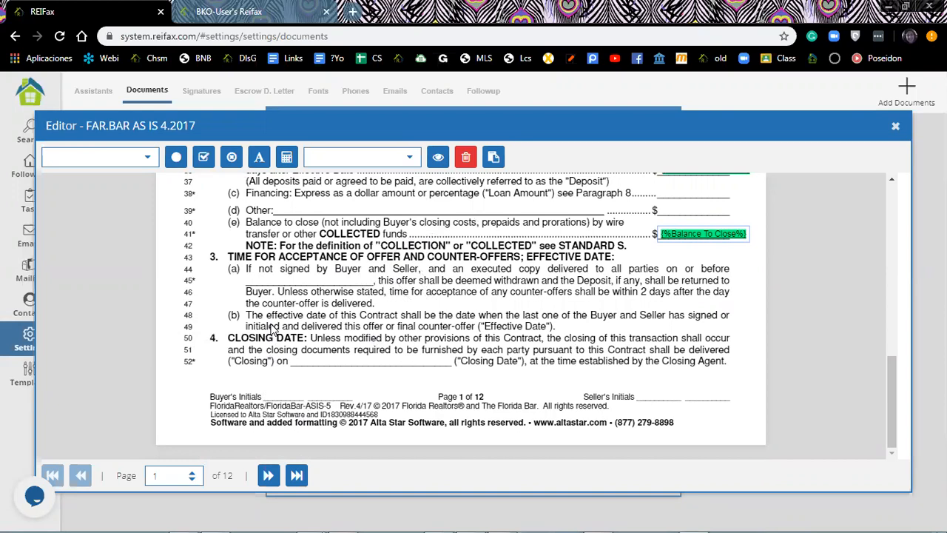
pyautogui.click(410, 160)
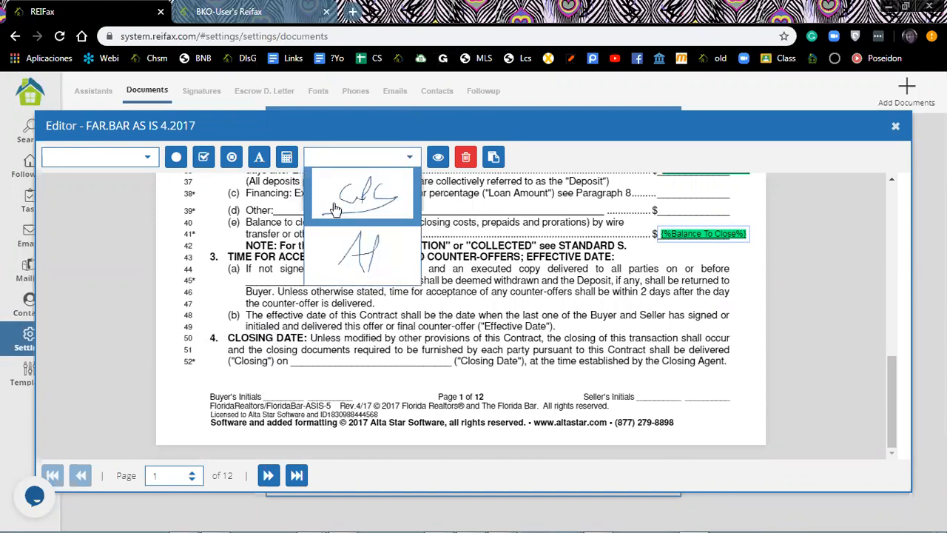
# Insert the second saved signature and shrink it onto page 1's Buyer's Initials line.
pyautogui.click(364, 258)
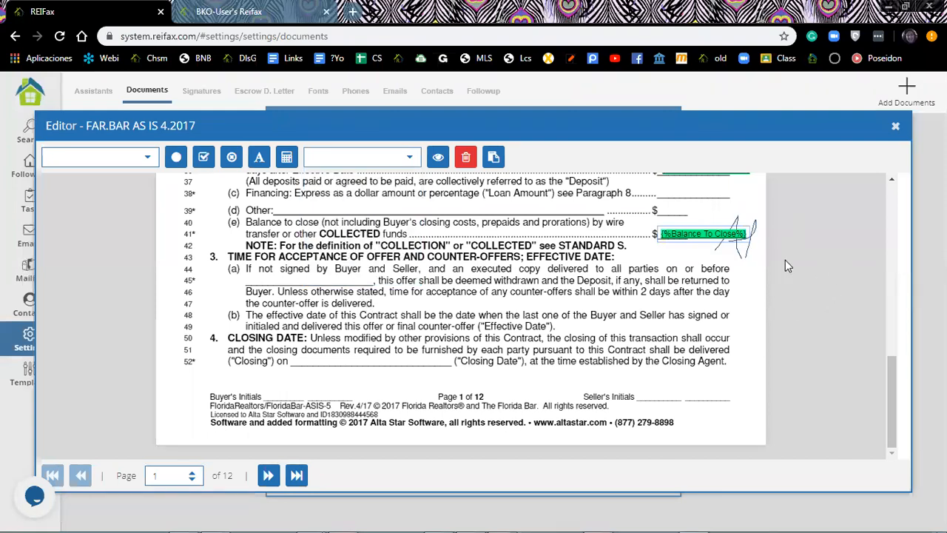
pyautogui.click(733, 249)
pyautogui.moveTo(603, 311)
pyautogui.mouseDown()
pyautogui.moveTo(370, 355)
pyautogui.moveTo(320, 370)
pyautogui.moveTo(317, 384)
pyautogui.mouseUp()
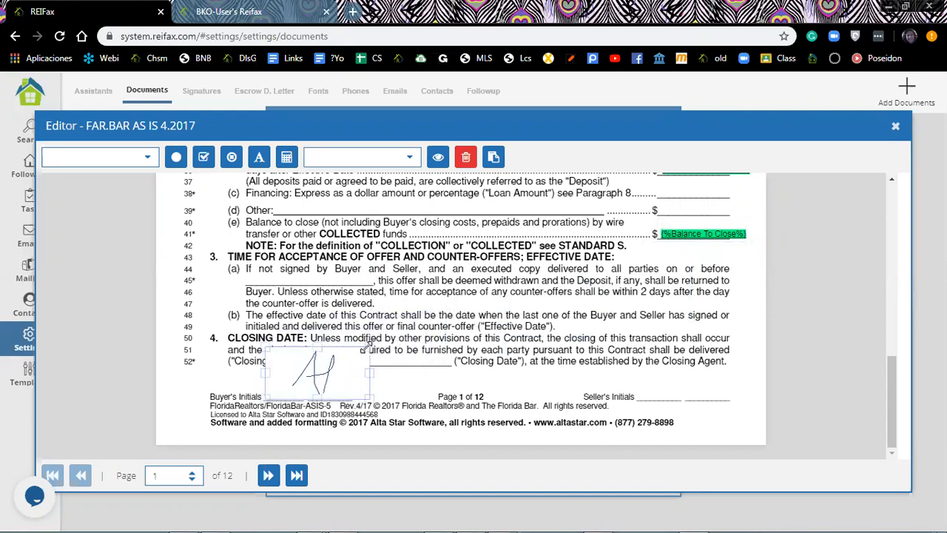
pyautogui.moveTo(369, 347); pyautogui.dragTo(314, 387)
pyautogui.click(351, 389)
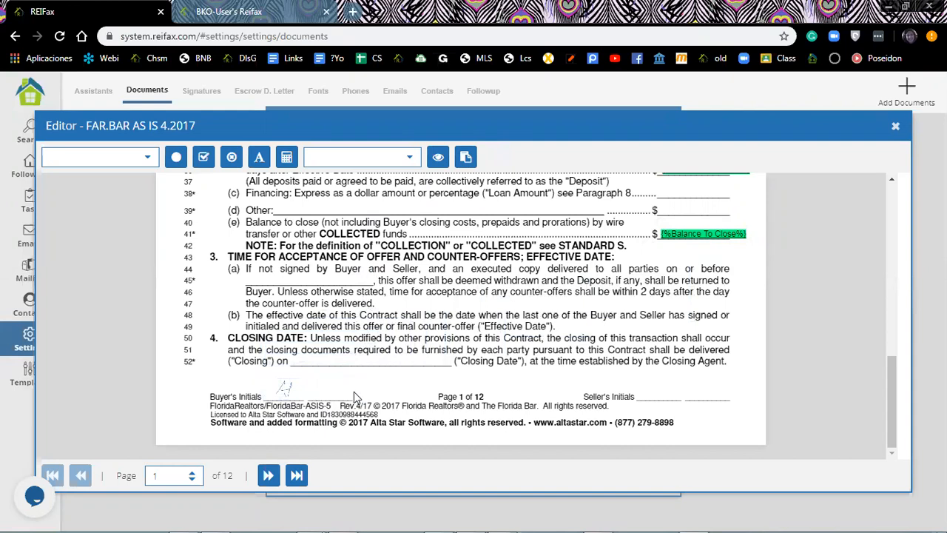
pyautogui.scroll(1, 509, 298)
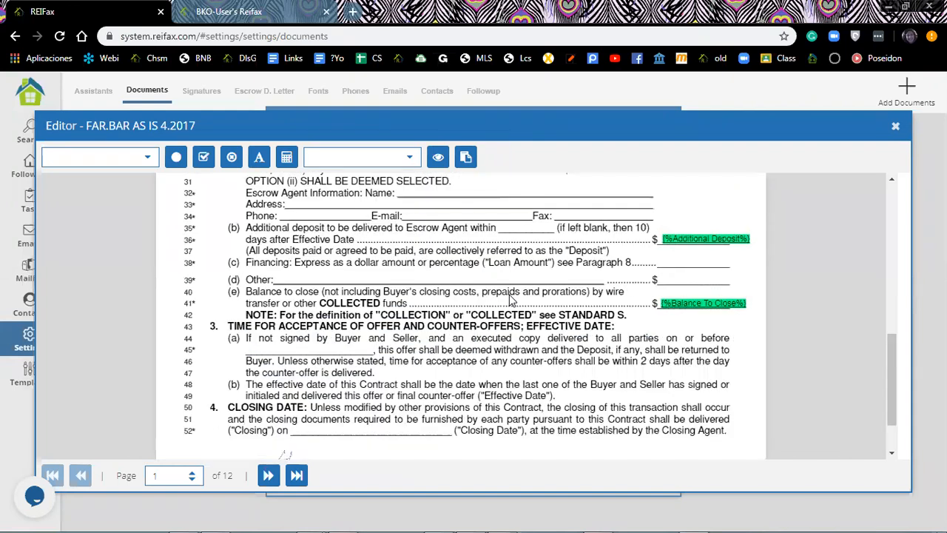
pyautogui.scroll(-1, 509, 298)
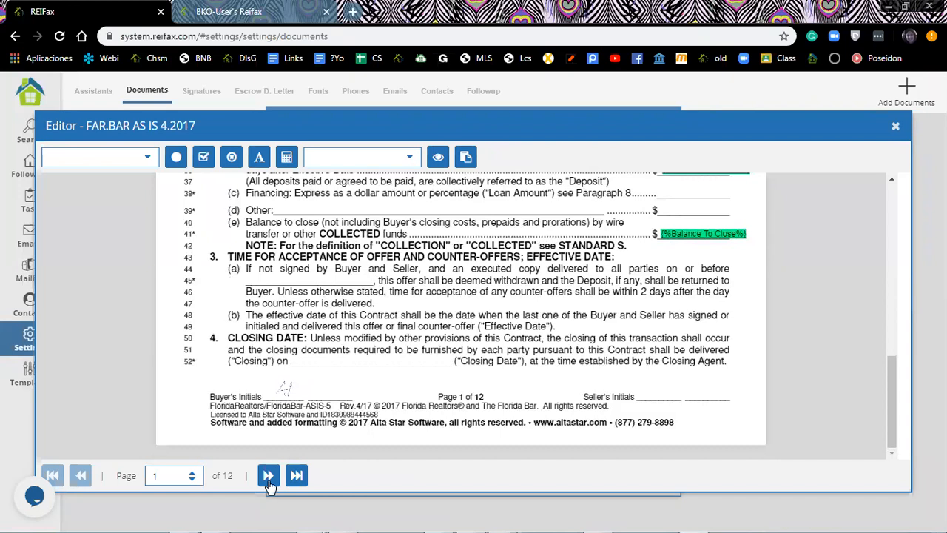
# Go to page 2 and bring its Assignability and Financing sections into view.
pyautogui.click(269, 478)
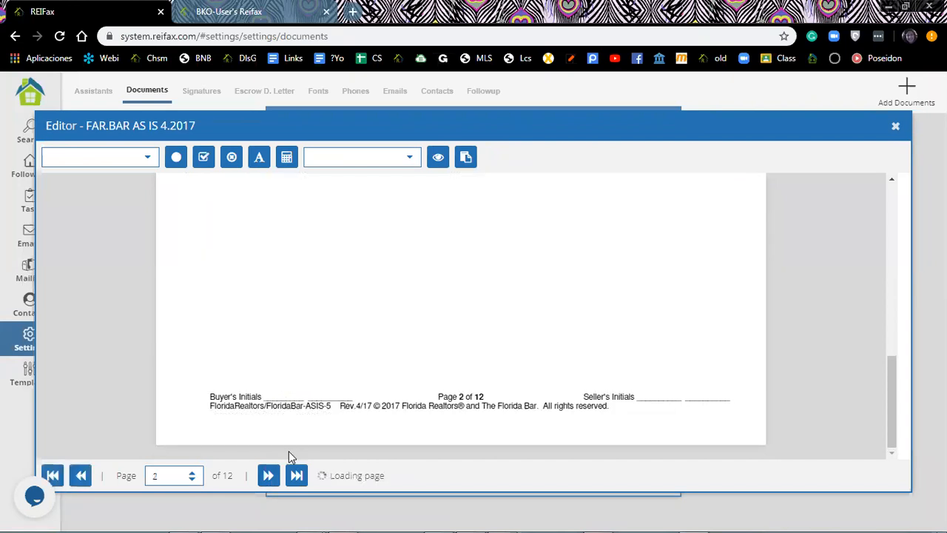
pyautogui.scroll(1, 499, 337)
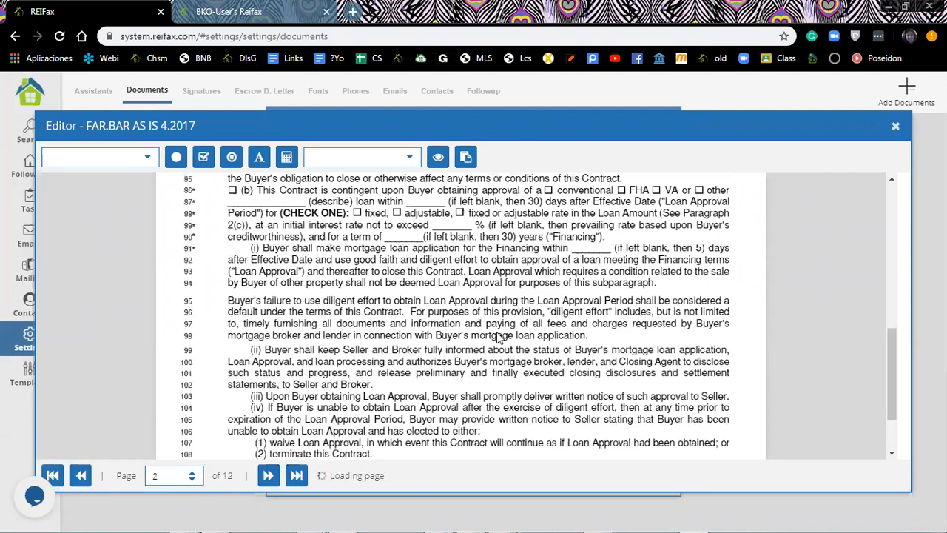
pyautogui.scroll(1, 499, 336)
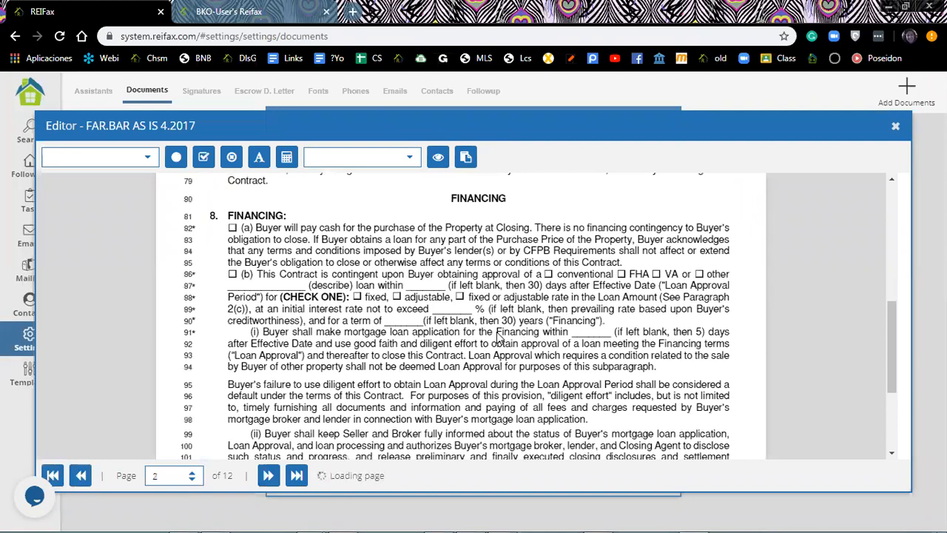
pyautogui.scroll(3, 276, 259)
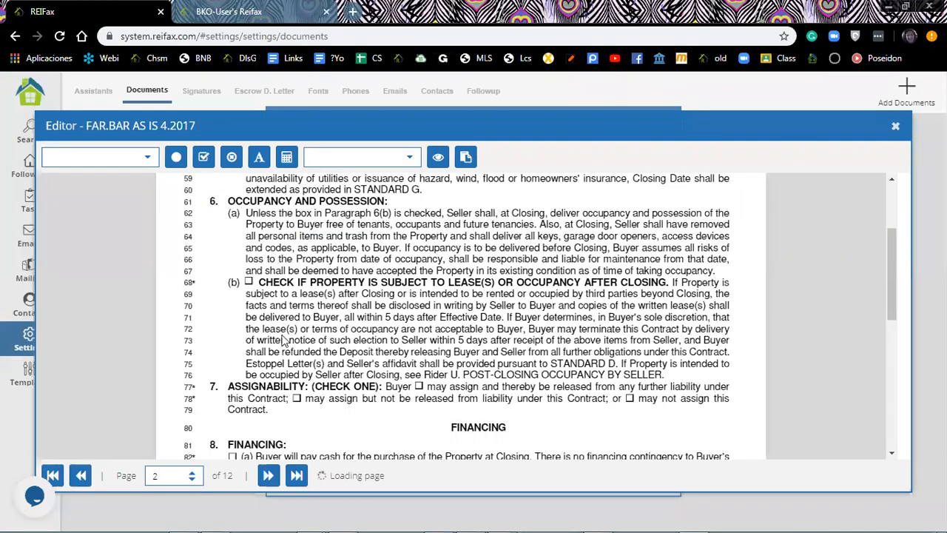
pyautogui.scroll(-4, 285, 341)
pyautogui.scroll(-1, 285, 342)
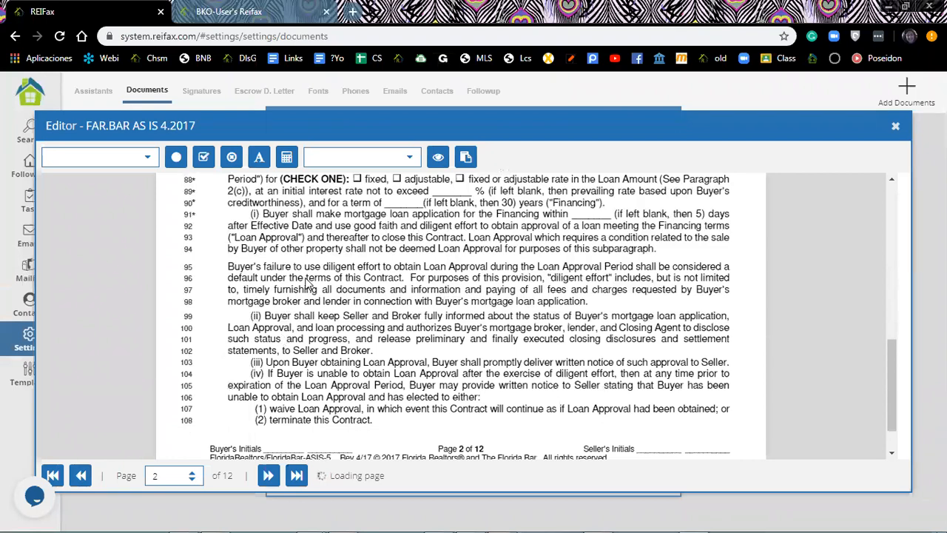
pyautogui.scroll(3, 309, 284)
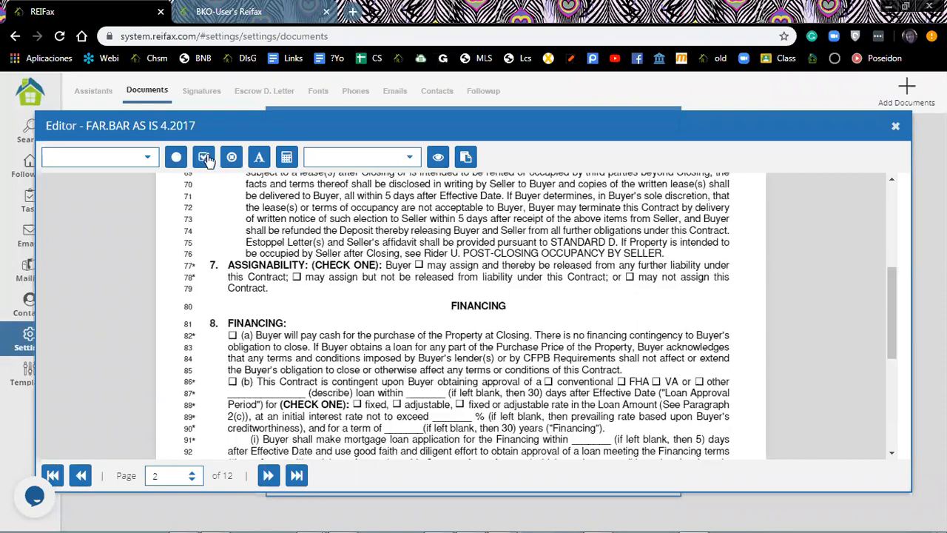
# Add a check field on the line 78 Assignability box.
pyautogui.click(204, 159)
pyautogui.click(297, 279)
pyautogui.click(297, 279)
# Place a circle marker on line 77's Buyer box, nudging it into position.
pyautogui.click(232, 158)
pyautogui.click(422, 268)
pyautogui.click(423, 268)
pyautogui.moveTo(424, 269); pyautogui.dragTo(418, 263)
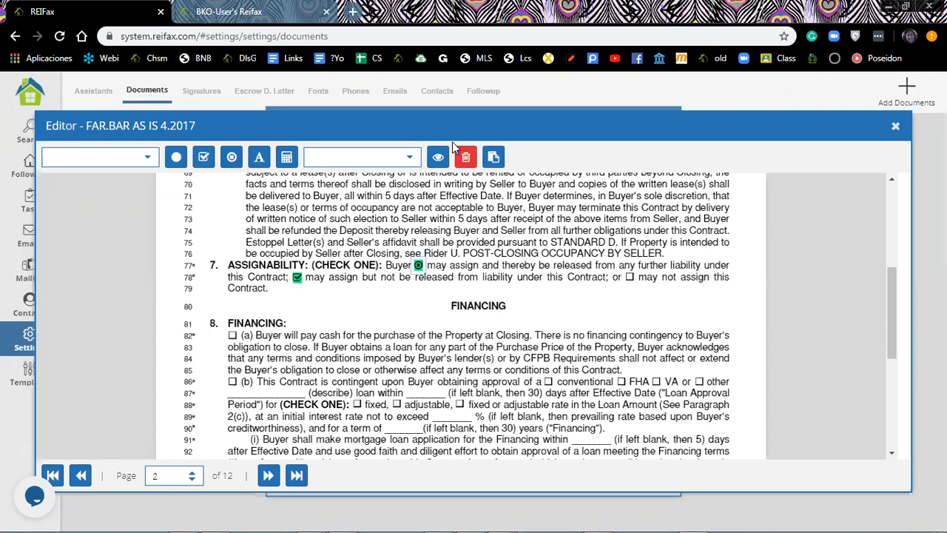
pyautogui.scroll(-2, 455, 242)
pyautogui.scroll(-3, 455, 242)
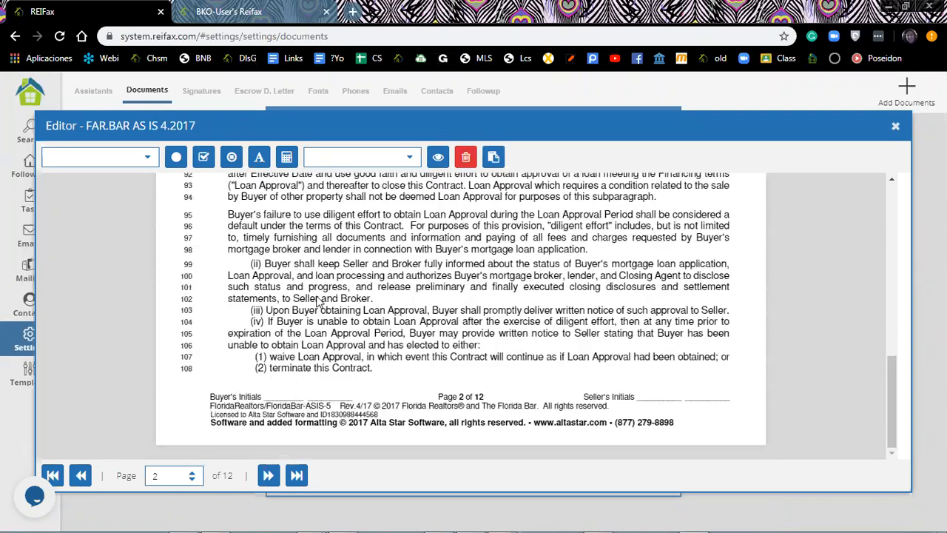
# Stamp the initials image on page 2's Buyer's Initials line, then advance to page 3.
pyautogui.click(410, 161)
pyautogui.scroll(1, 408, 310)
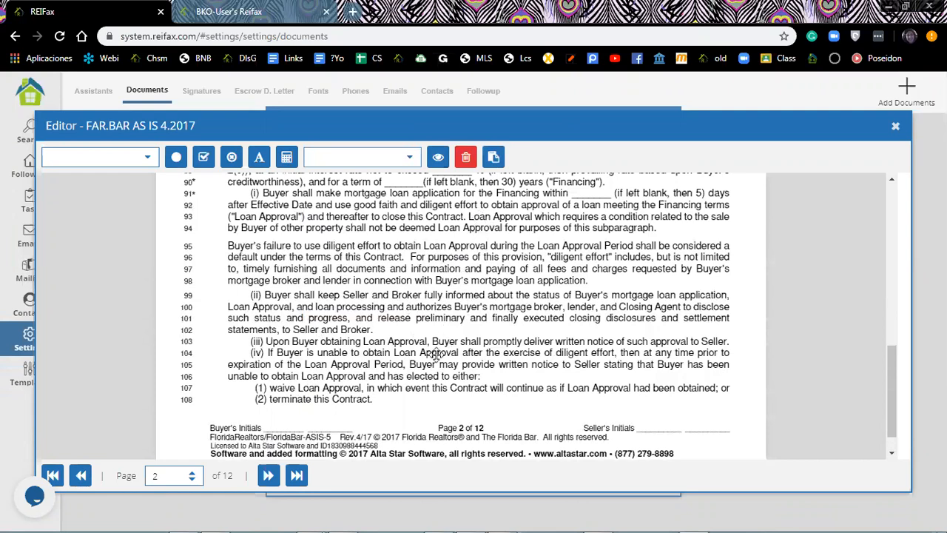
pyautogui.scroll(3, 578, 317)
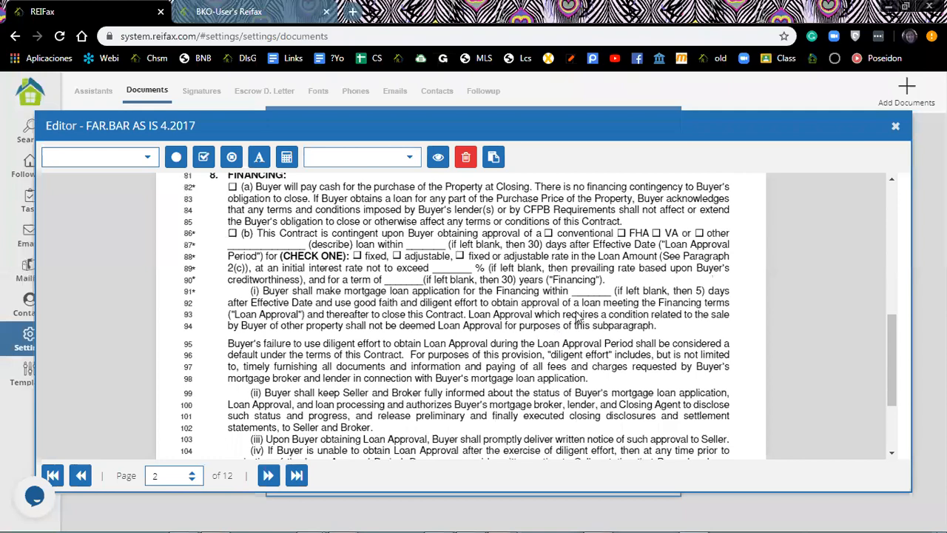
pyautogui.scroll(-4, 570, 296)
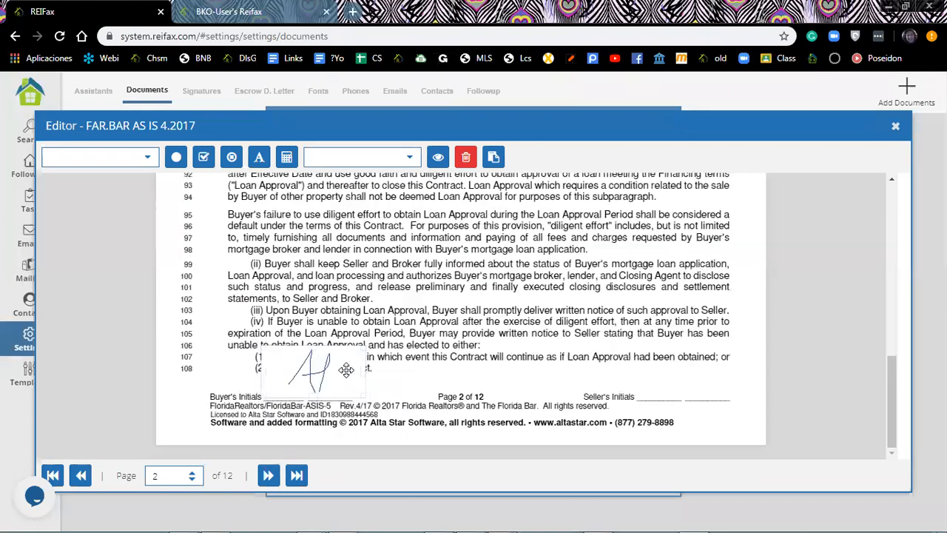
pyautogui.click(303, 379)
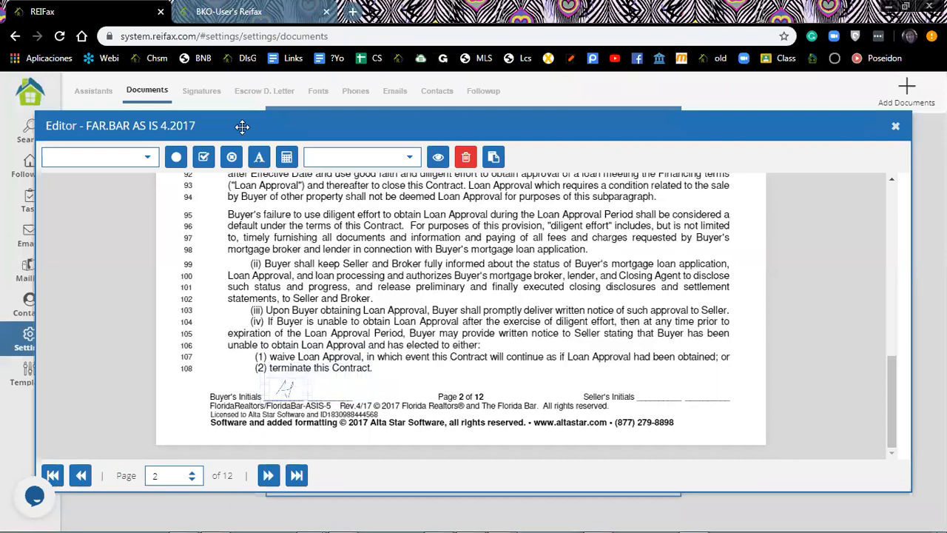
pyautogui.click(267, 476)
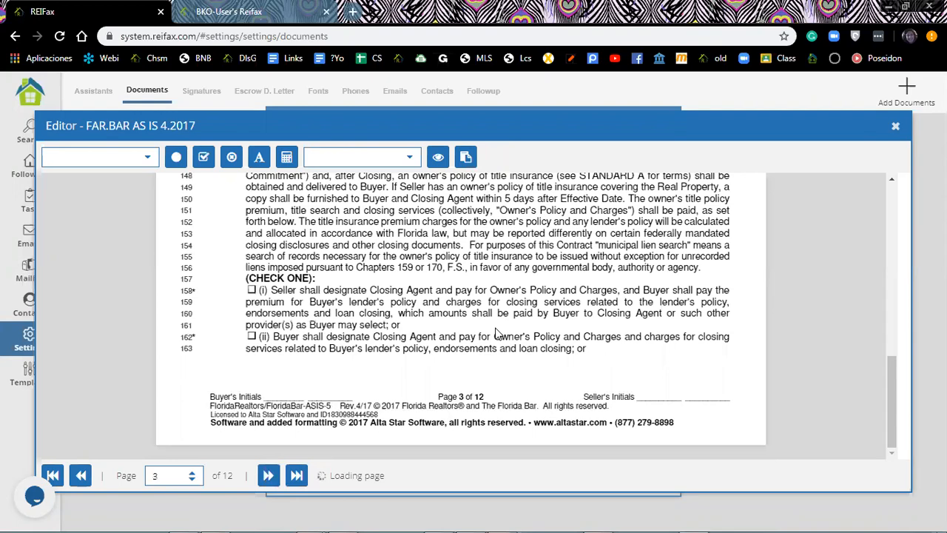
# Navigate to page 11 showing section 19's Addenda checklist and section 20's Additional Terms.
pyautogui.scroll(2, 497, 335)
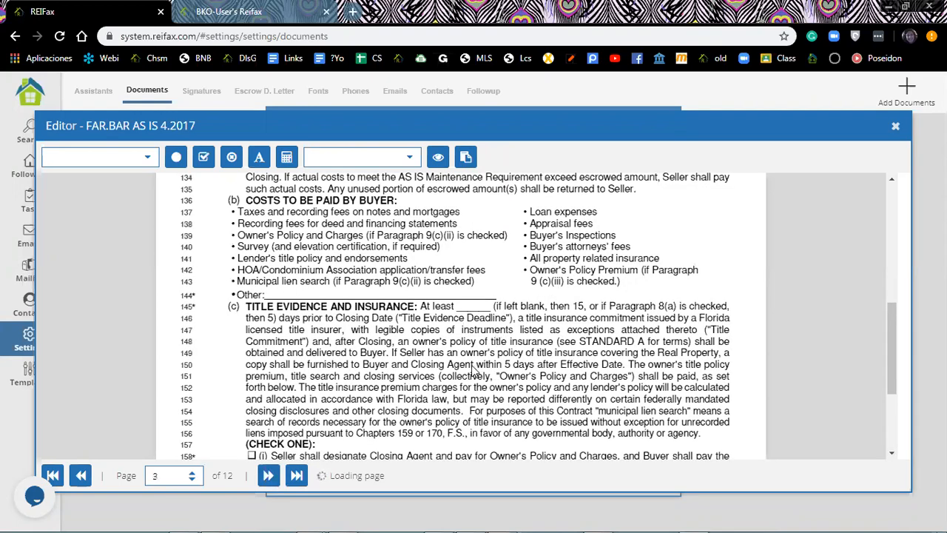
pyautogui.scroll(2, 475, 370)
pyautogui.scroll(-1, 475, 369)
pyautogui.scroll(-3, 474, 369)
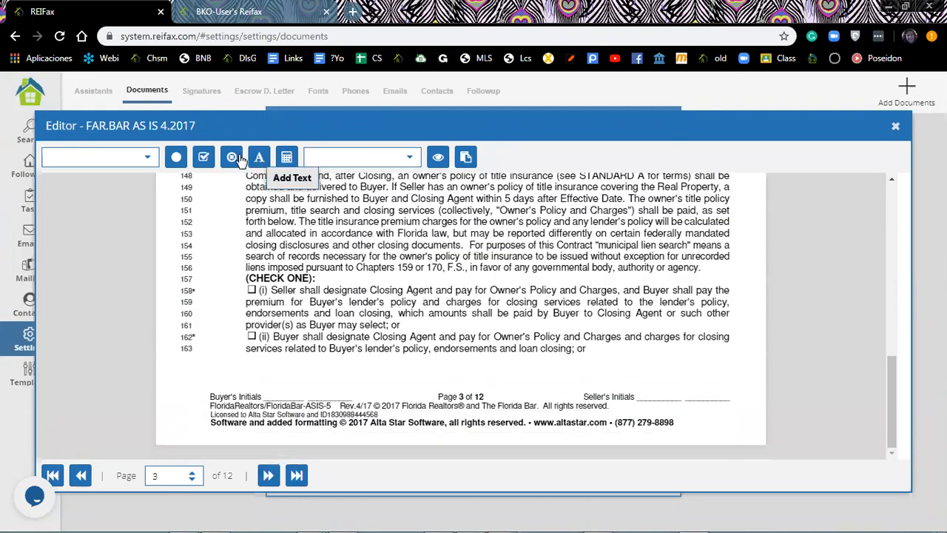
pyautogui.click(149, 159)
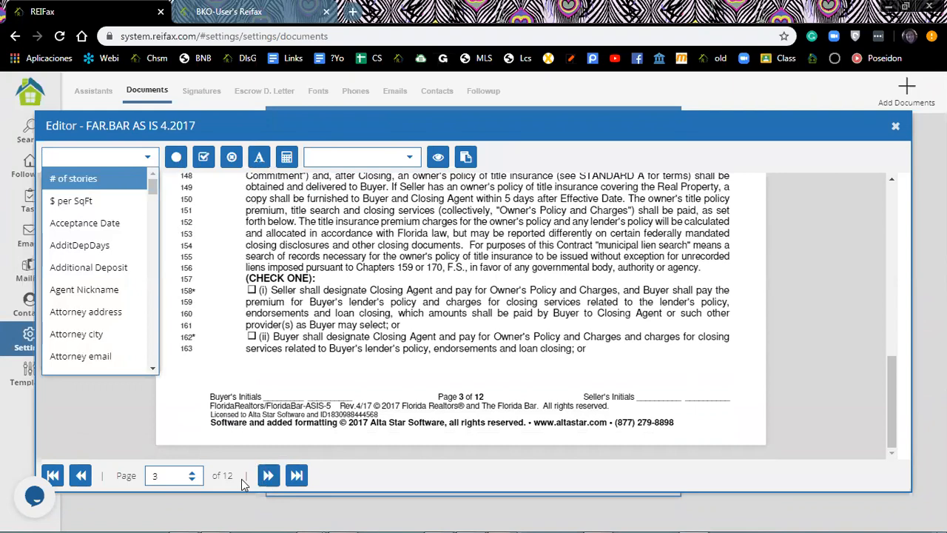
pyautogui.click(297, 477)
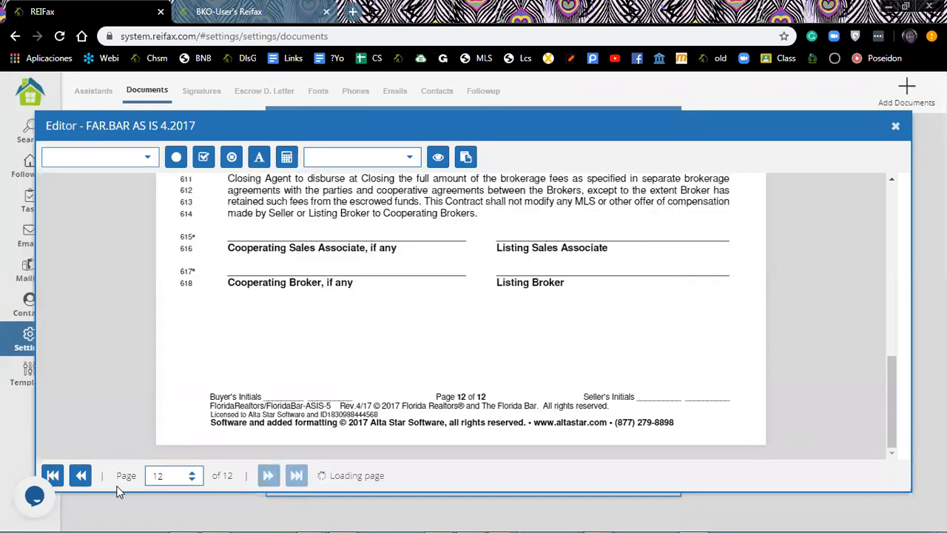
pyautogui.click(81, 478)
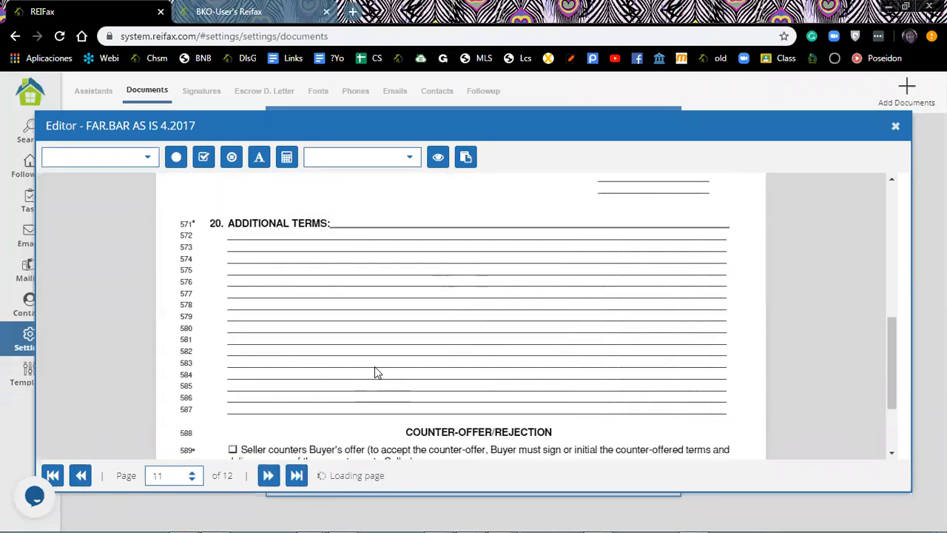
pyautogui.scroll(3, 375, 374)
pyautogui.scroll(-2, 374, 373)
pyautogui.scroll(2, 375, 376)
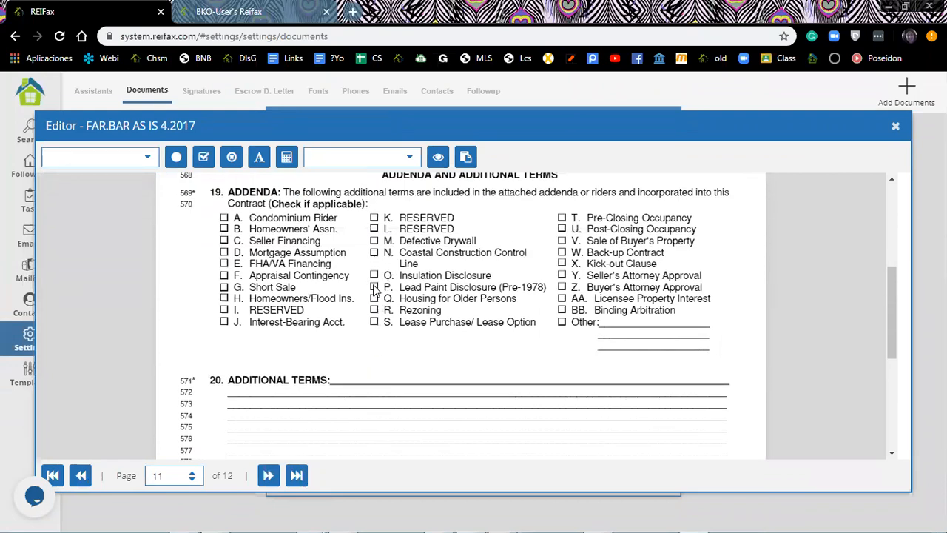
# Place a checkbox field on addendum box P. Lead Paint Disclosure (Pre-1978) on page 11.
pyautogui.click(204, 156)
pyautogui.click(374, 287)
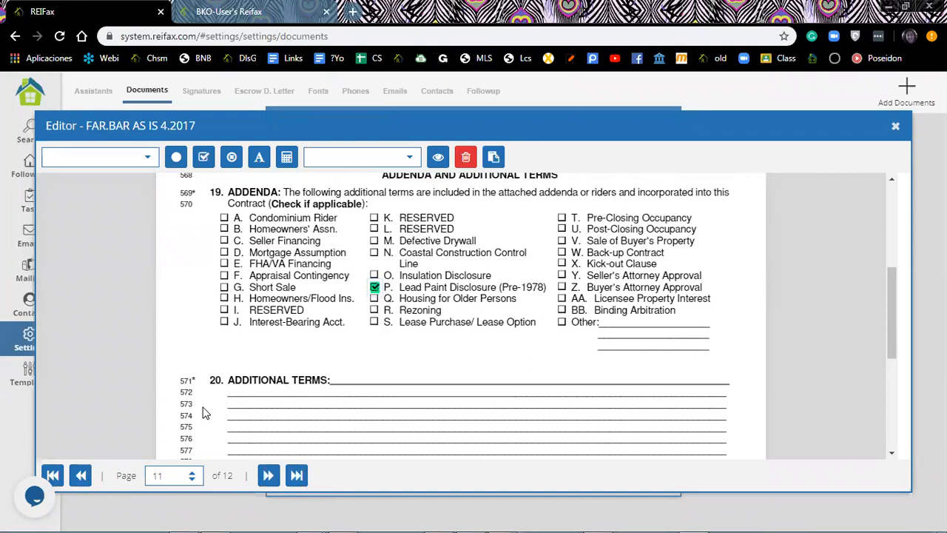
pyautogui.scroll(-1, 310, 248)
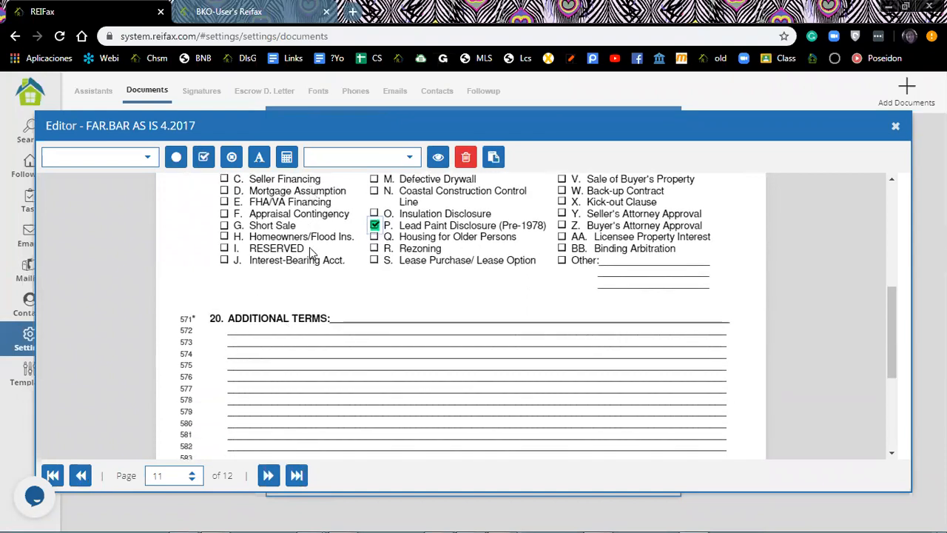
pyautogui.scroll(-1, 310, 248)
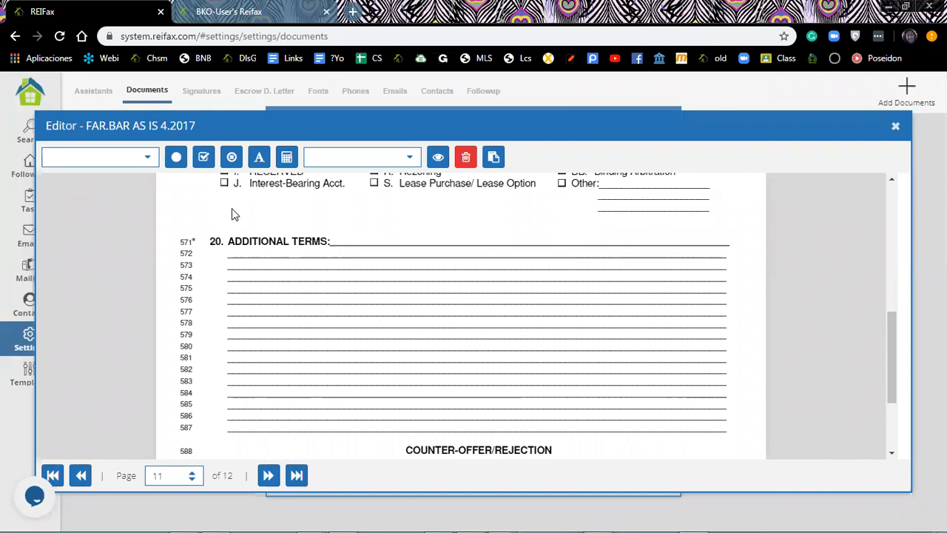
# In Add Text, type a note that the seller agrees to allow inspection during working days.
pyautogui.click(259, 160)
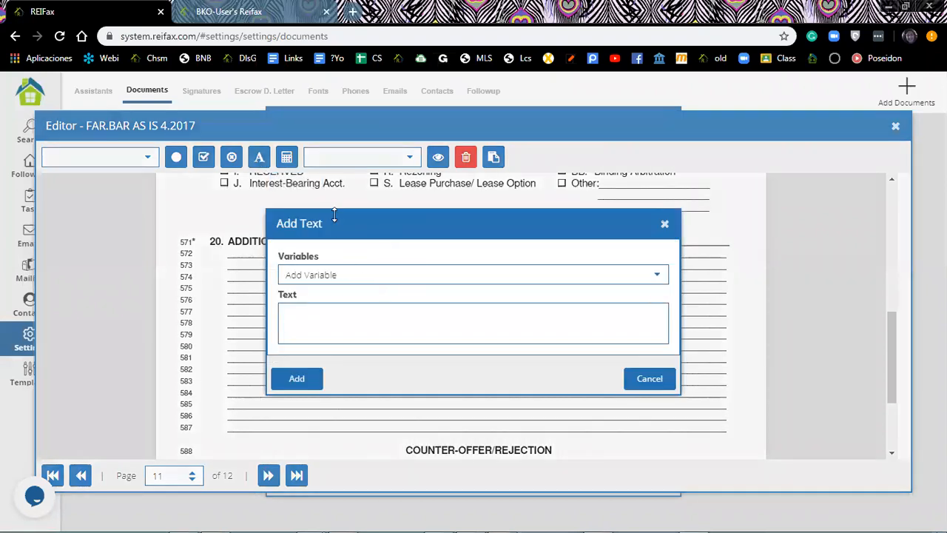
pyautogui.click(664, 224)
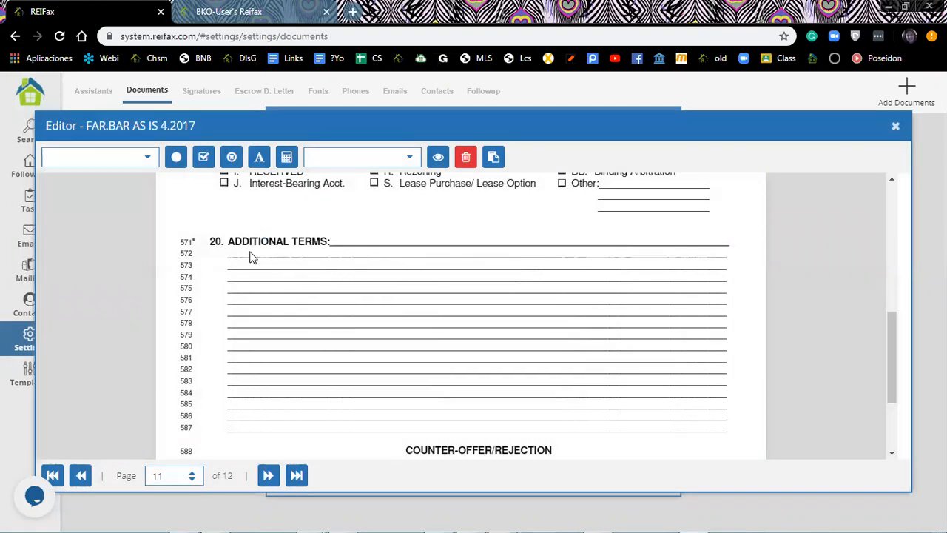
pyautogui.click(232, 253)
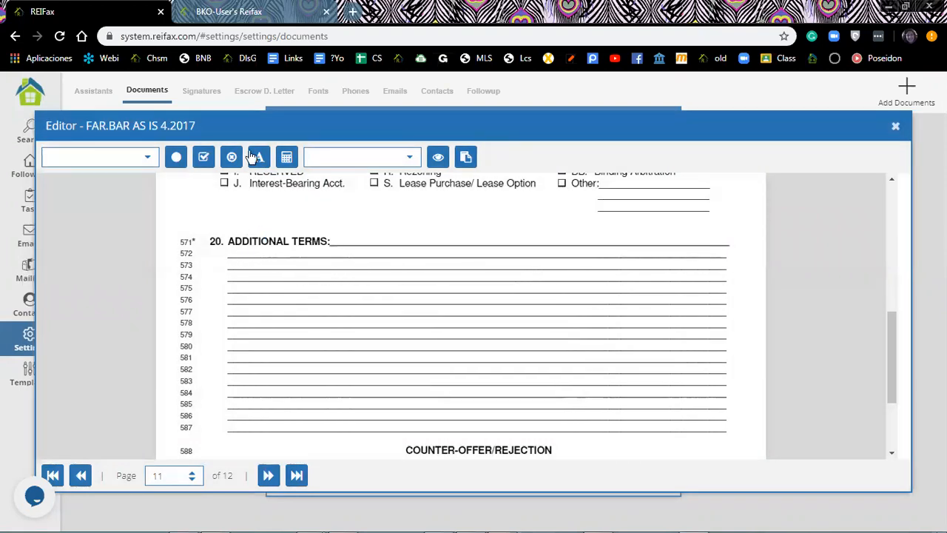
pyautogui.click(259, 157)
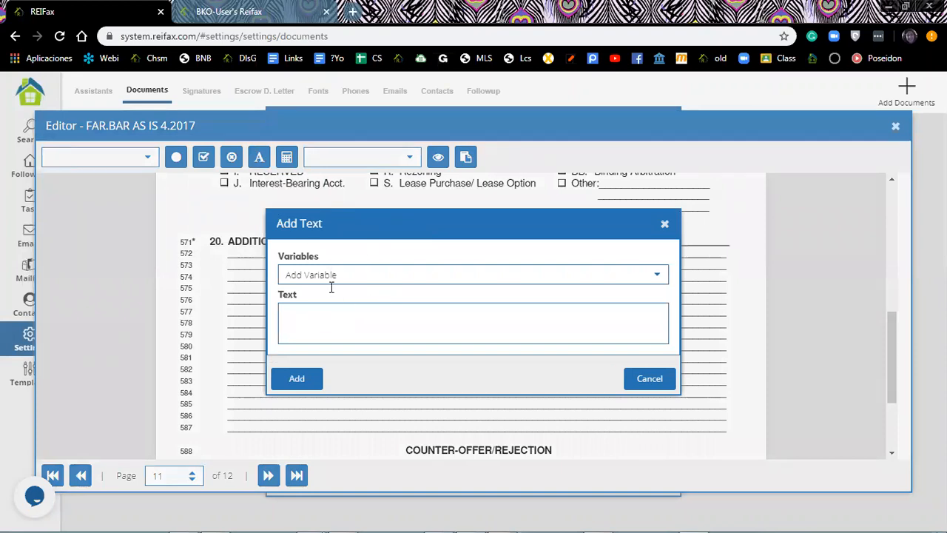
pyautogui.click(330, 320)
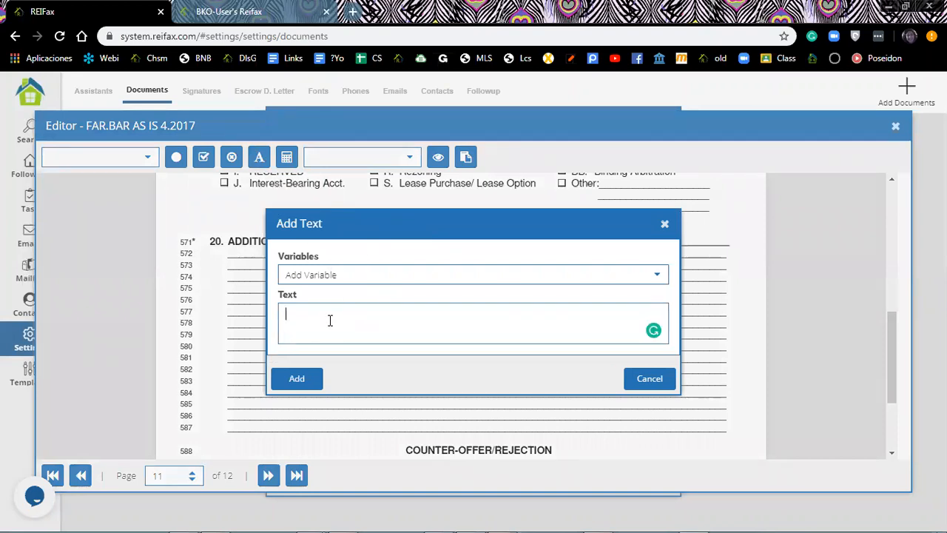
pyautogui.write('See')
pyautogui.press('BackSpace')
pyautogui.write('llre')
pyautogui.press('BackSpace')
pyautogui.write('r aggrees to')
pyautogui.write('allow inspection during')
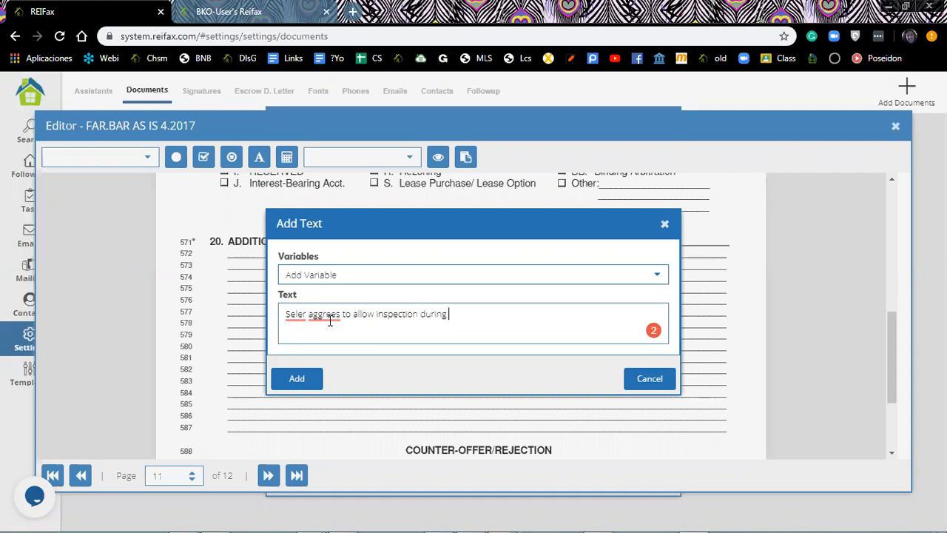
pyautogui.write(' working days.')
# Add the inspection note on line 572 and initials on page 11's Buyer's Initials, then open page 12.
pyautogui.click(297, 378)
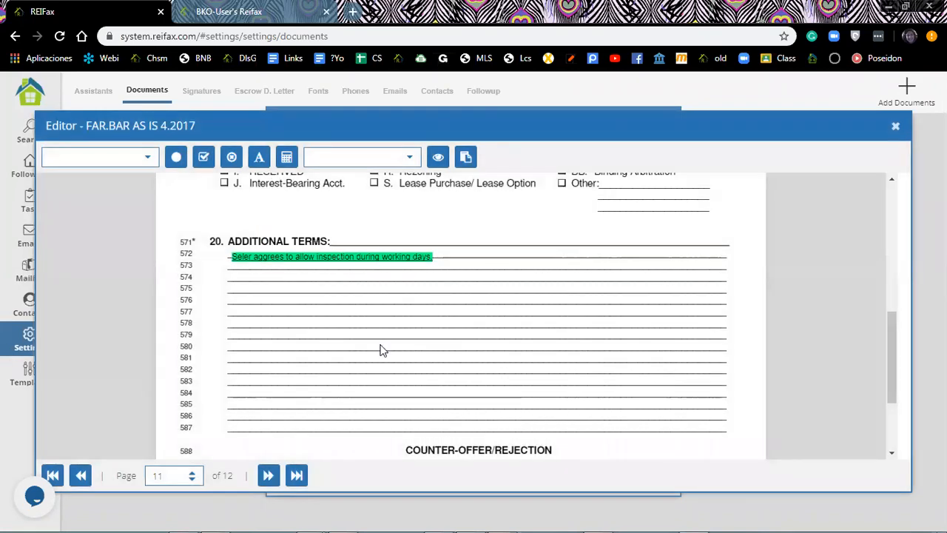
pyautogui.scroll(-3, 356, 409)
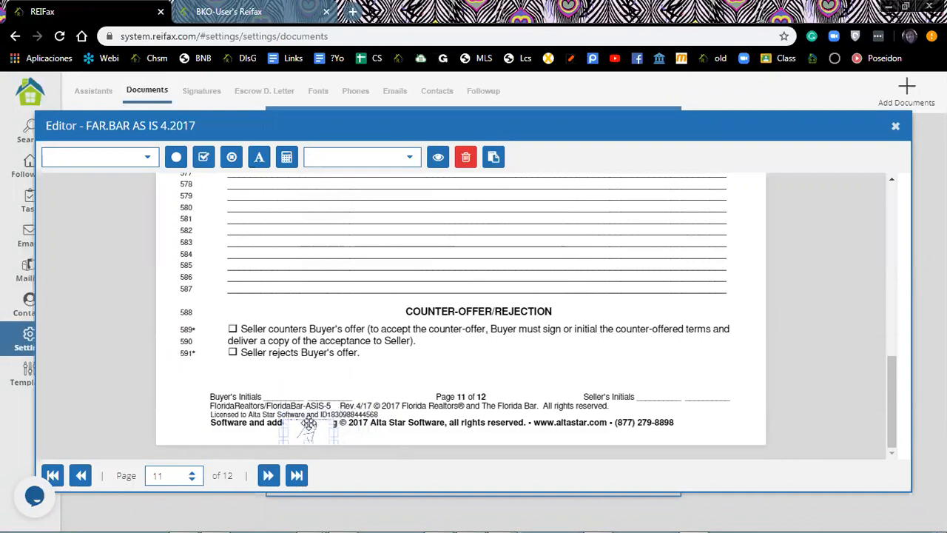
pyautogui.click(300, 394)
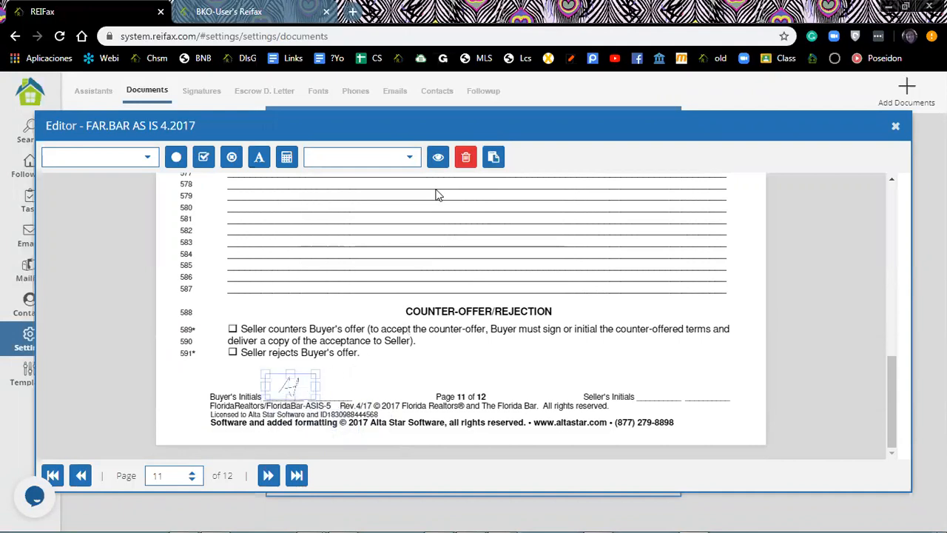
pyautogui.click(296, 478)
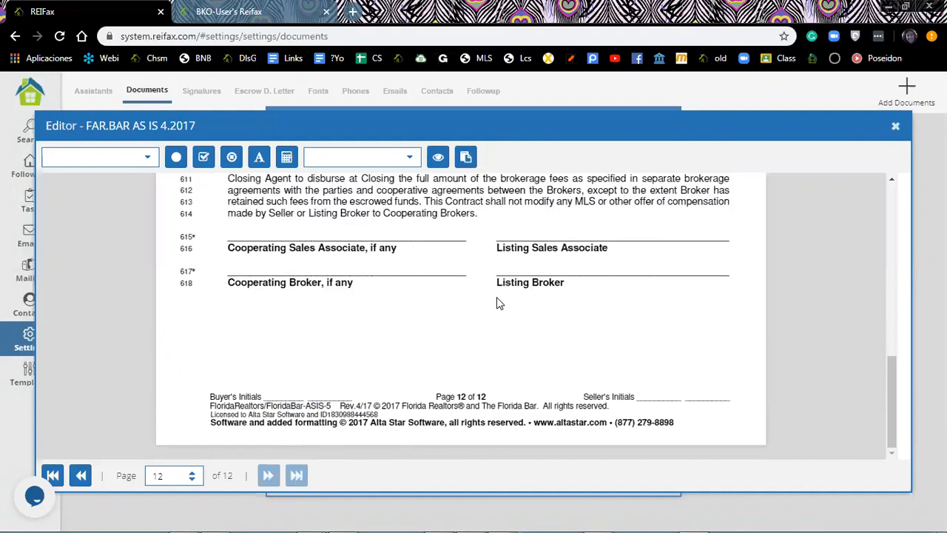
pyautogui.scroll(6, 500, 304)
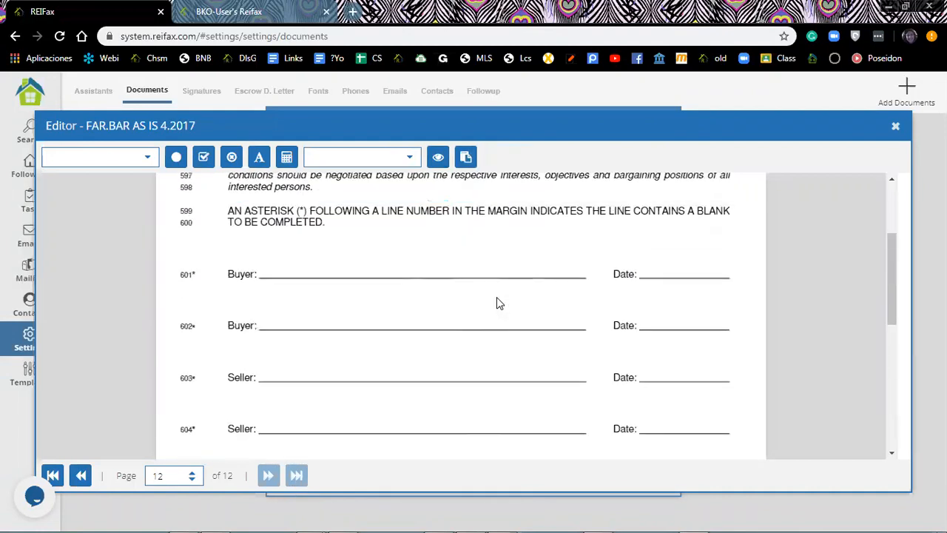
# Place the first saved signature above Buyer line 601 on page 12, adjusting its position.
pyautogui.scroll(2, 360, 416)
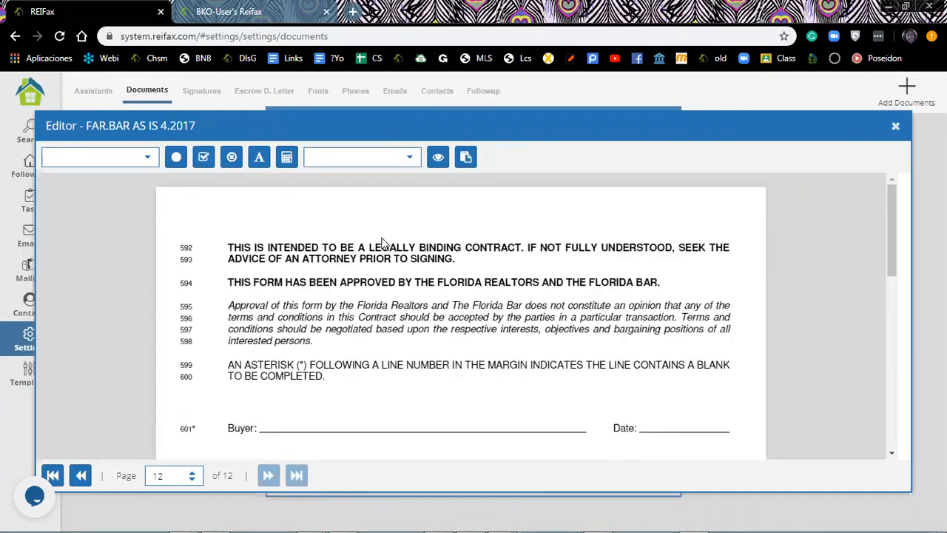
pyautogui.click(411, 162)
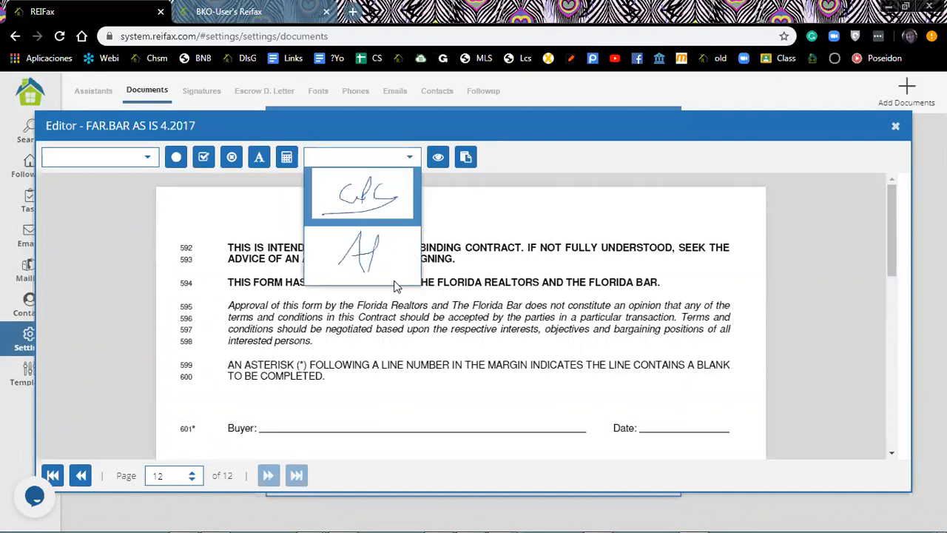
pyautogui.click(382, 211)
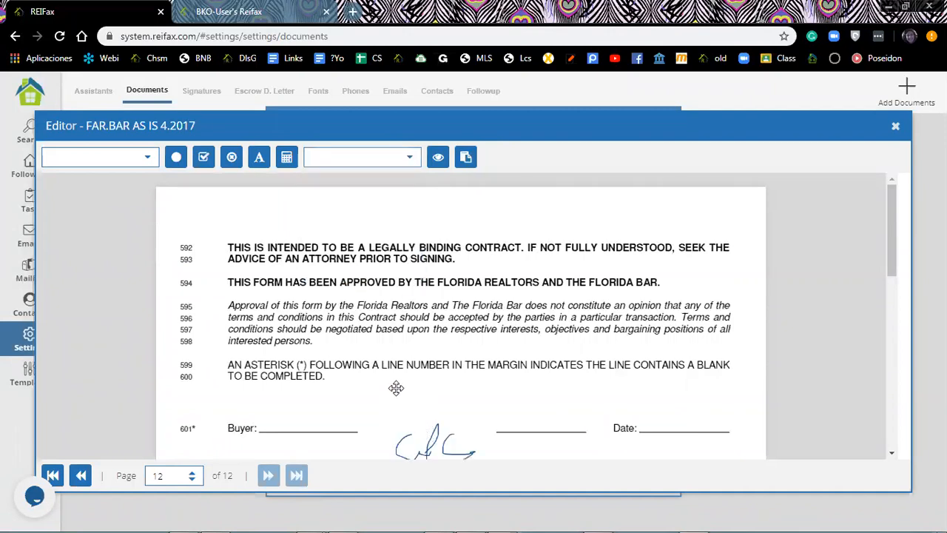
pyautogui.moveTo(429, 438); pyautogui.dragTo(396, 385)
pyautogui.moveTo(466, 362); pyautogui.dragTo(441, 397)
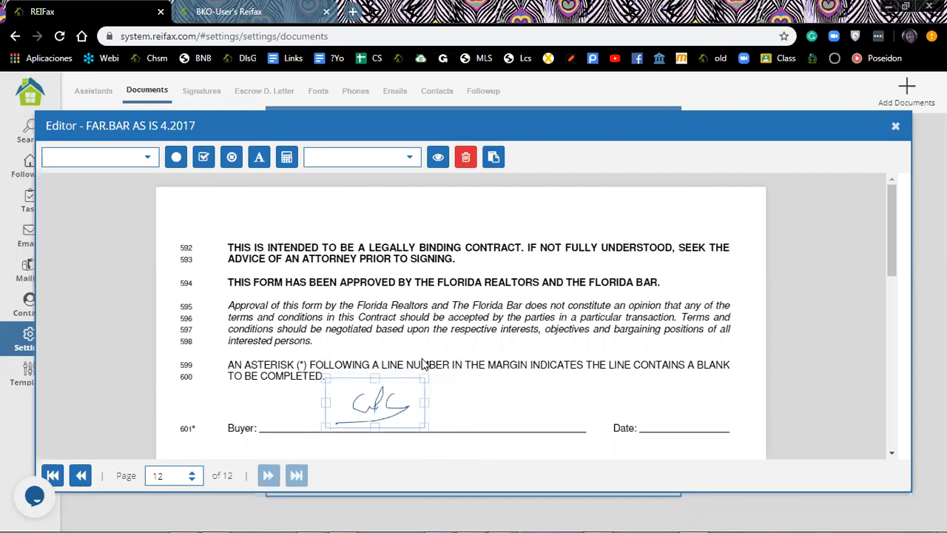
pyautogui.moveTo(388, 394); pyautogui.dragTo(393, 397)
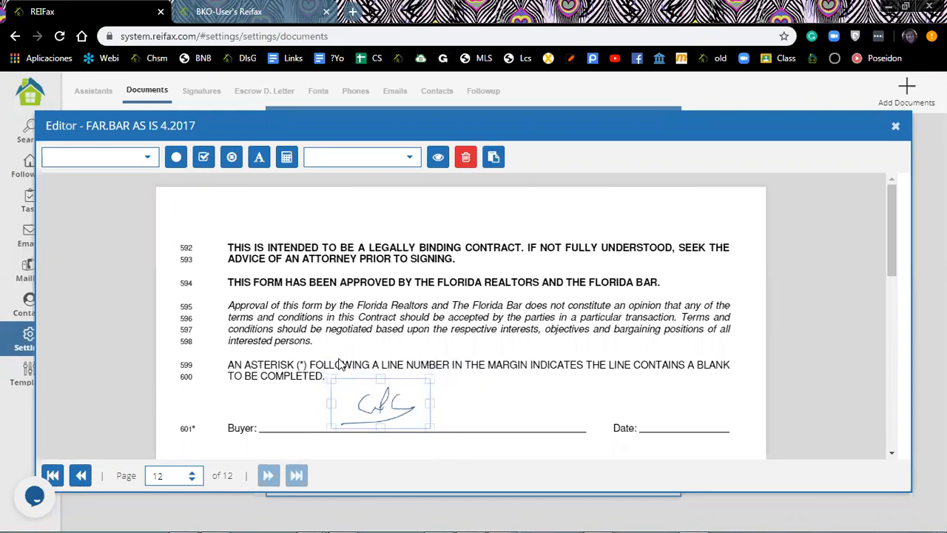
pyautogui.click(649, 418)
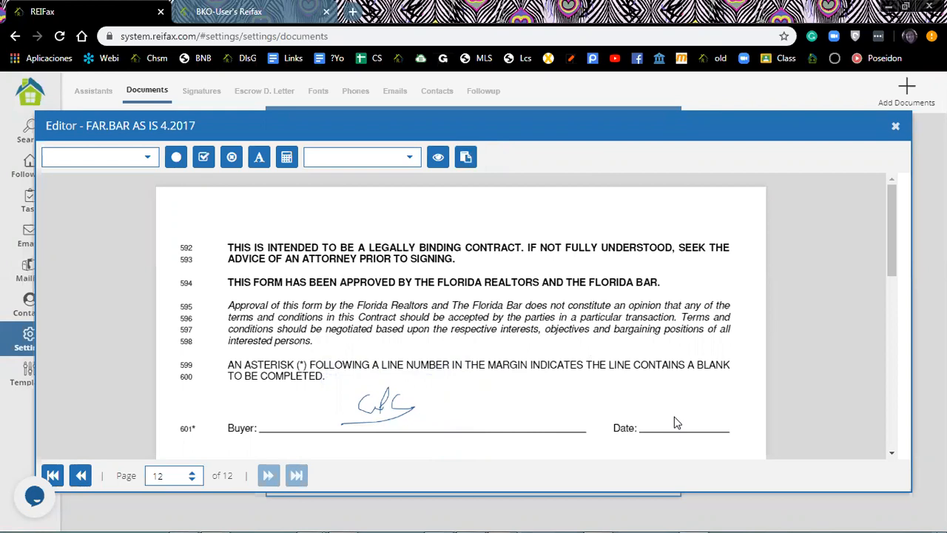
pyautogui.click(148, 159)
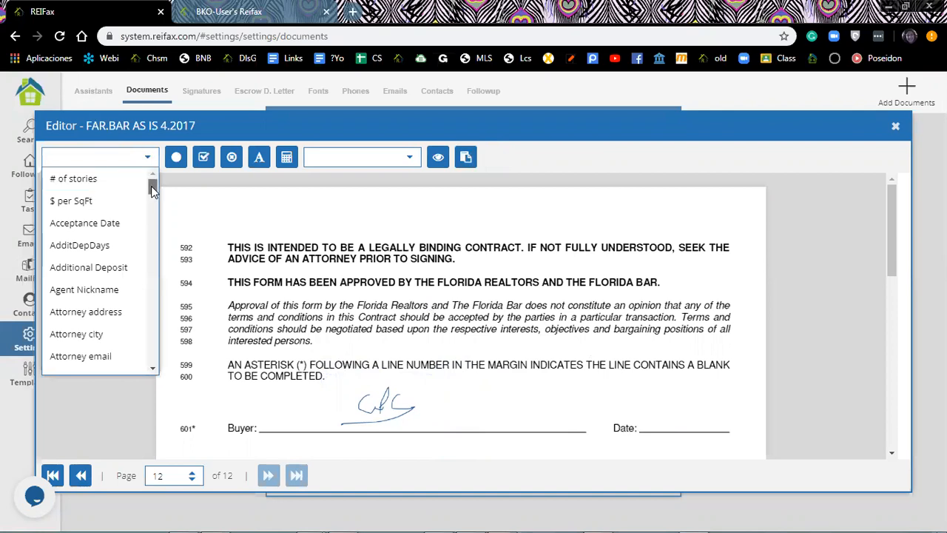
# Place a {%Today Date%} merge field on the Date blank beside line 601's Buyer signature.
pyautogui.moveTo(152, 190); pyautogui.dragTo(151, 337)
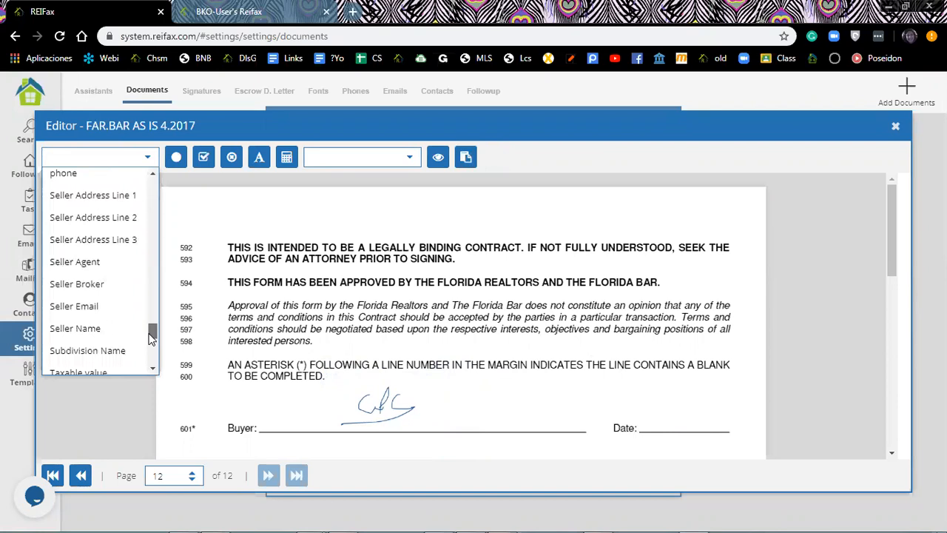
pyautogui.moveTo(152, 339); pyautogui.dragTo(152, 343)
pyautogui.click(88, 327)
pyautogui.scroll(-1, 711, 363)
pyautogui.click(708, 362)
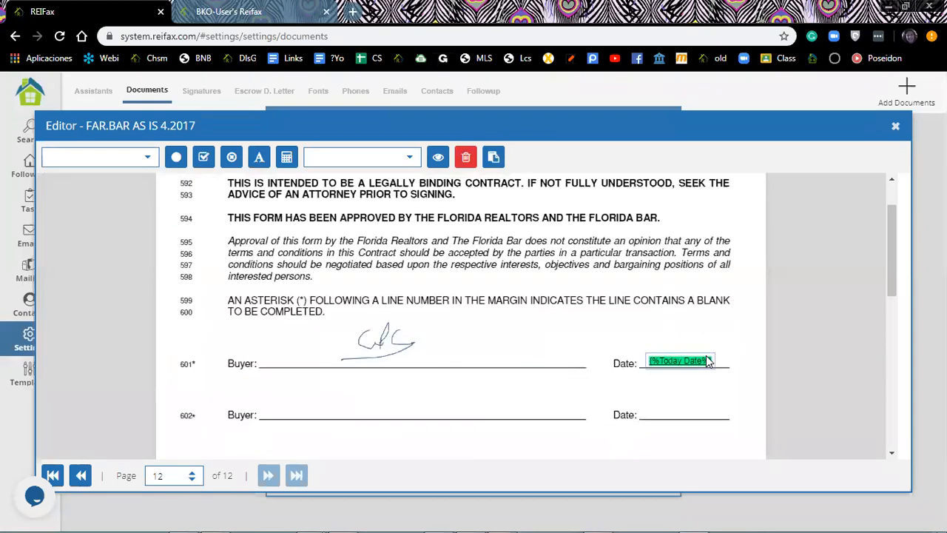
pyautogui.scroll(-6, 482, 311)
pyautogui.scroll(4, 481, 311)
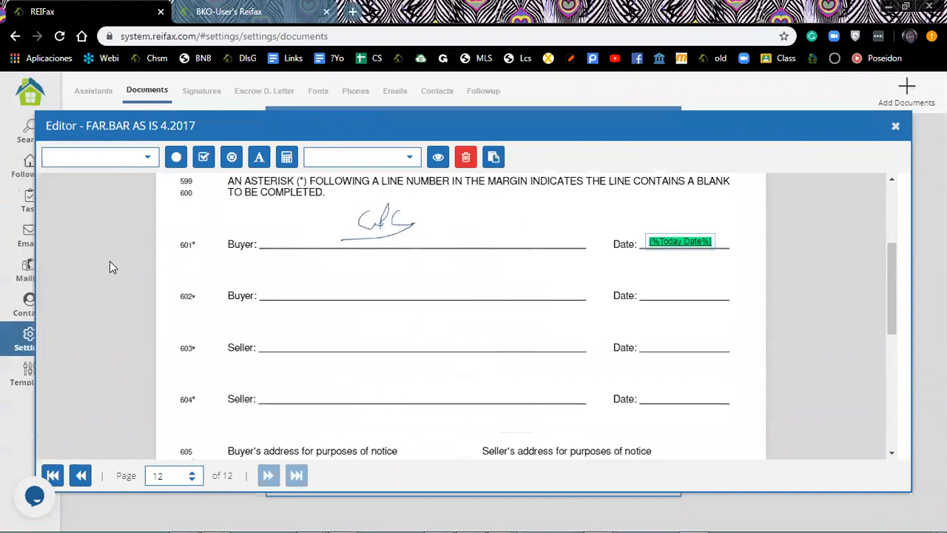
pyautogui.scroll(-2, 111, 255)
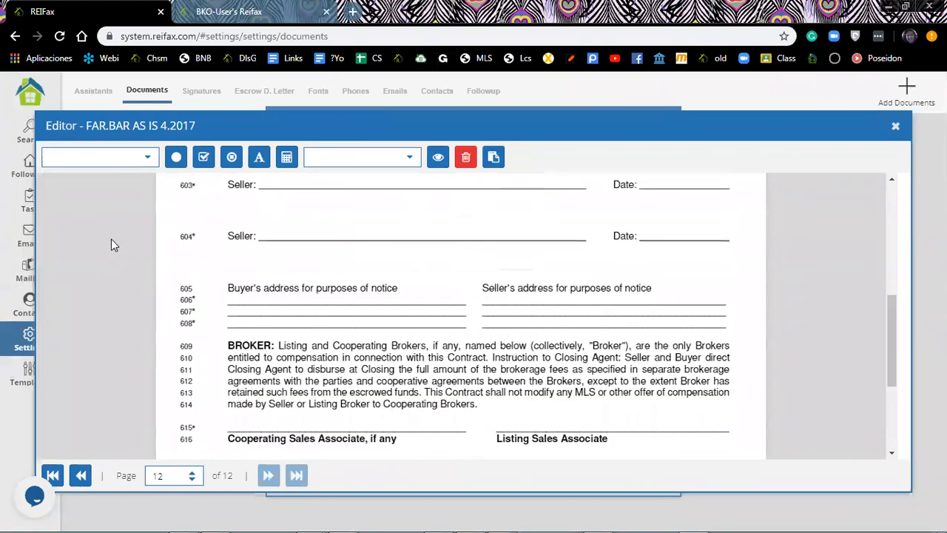
# Place Buyer Address Line 1 and Buyer Address Line 2 fields, aligned, on notice-address lines 606–607.
pyautogui.click(148, 157)
pyautogui.scroll(-5, 104, 238)
pyautogui.click(94, 210)
pyautogui.click(262, 301)
pyautogui.click(151, 156)
pyautogui.scroll(-4, 111, 236)
pyautogui.click(115, 301)
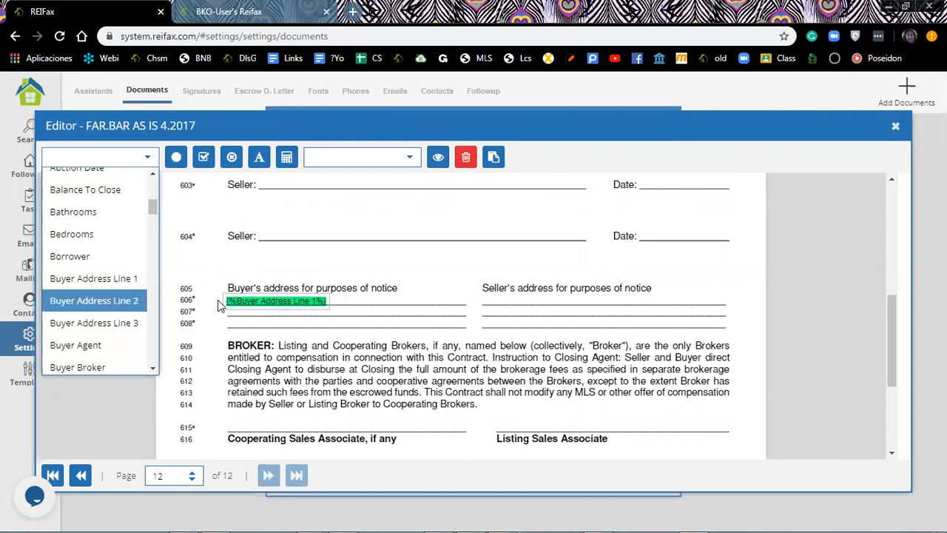
pyautogui.click(288, 306)
pyautogui.moveTo(292, 310); pyautogui.dragTo(247, 312)
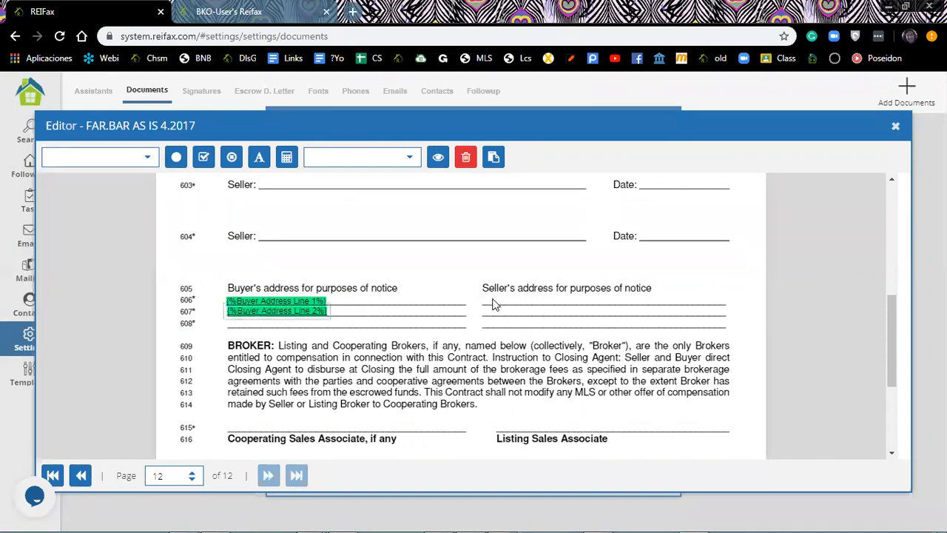
pyautogui.click(495, 304)
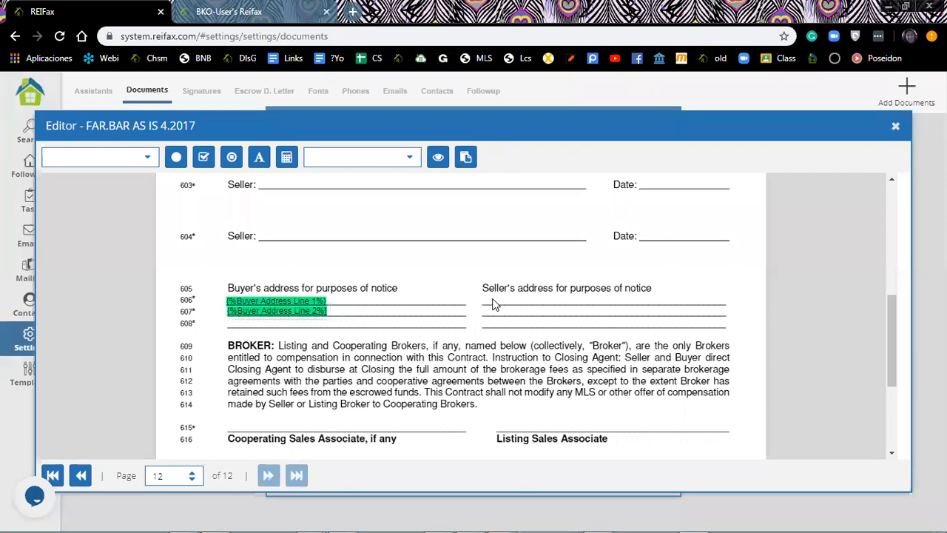
# Insert the Owner Address merge field onto the Seller's notice-address line.
pyautogui.click(144, 157)
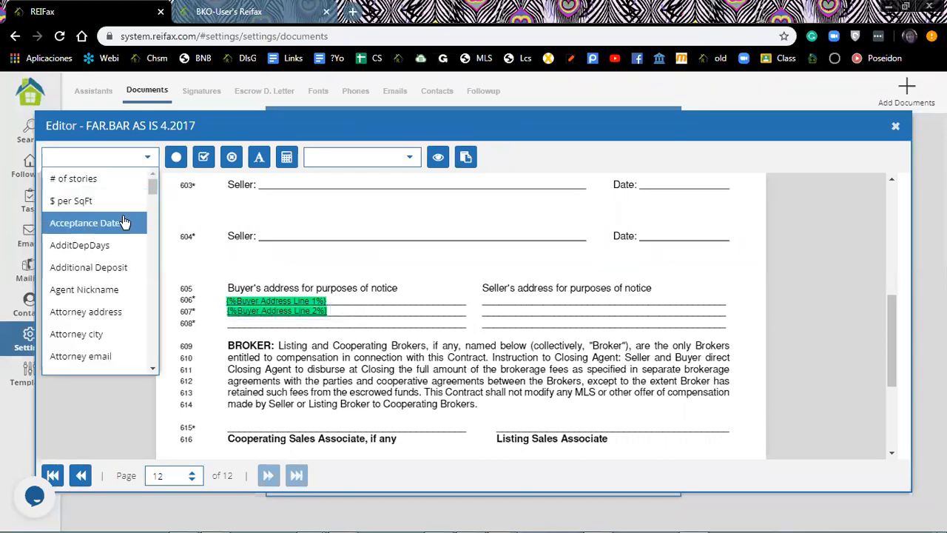
pyautogui.scroll(-4, 124, 221)
pyautogui.scroll(-10, 125, 220)
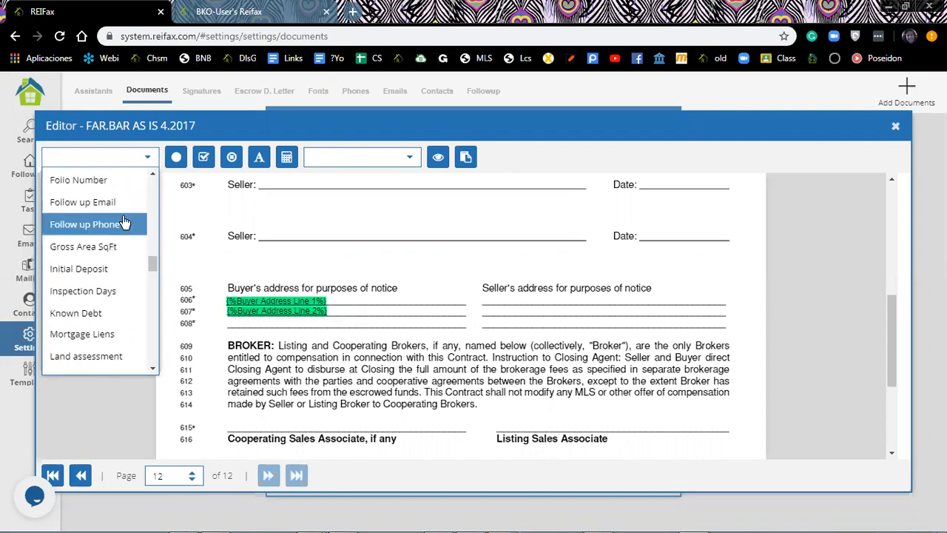
pyautogui.scroll(-10, 125, 222)
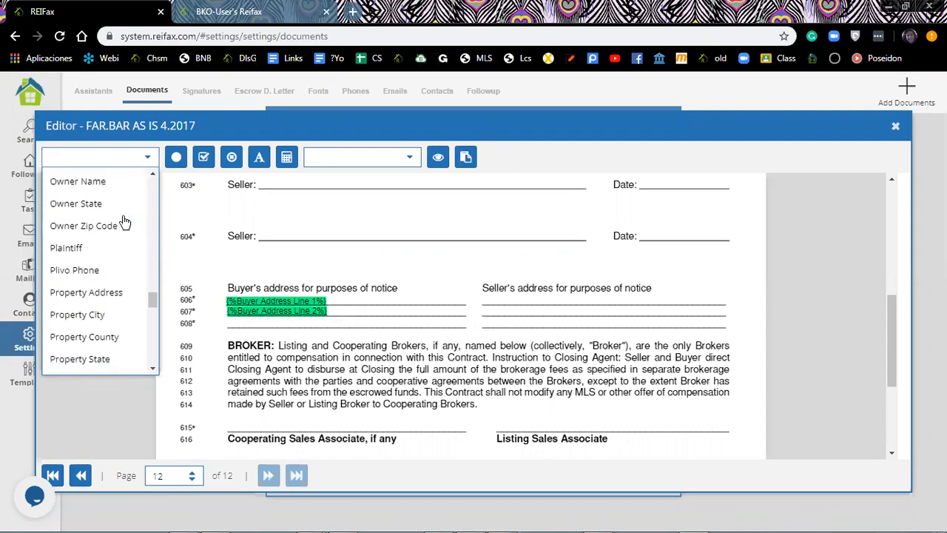
pyautogui.scroll(-5, 124, 222)
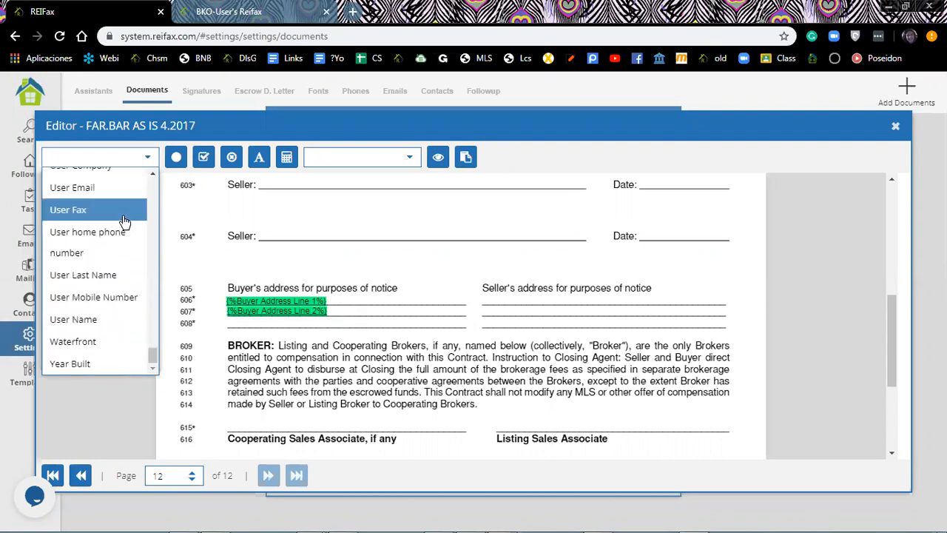
pyautogui.scroll(7, 125, 222)
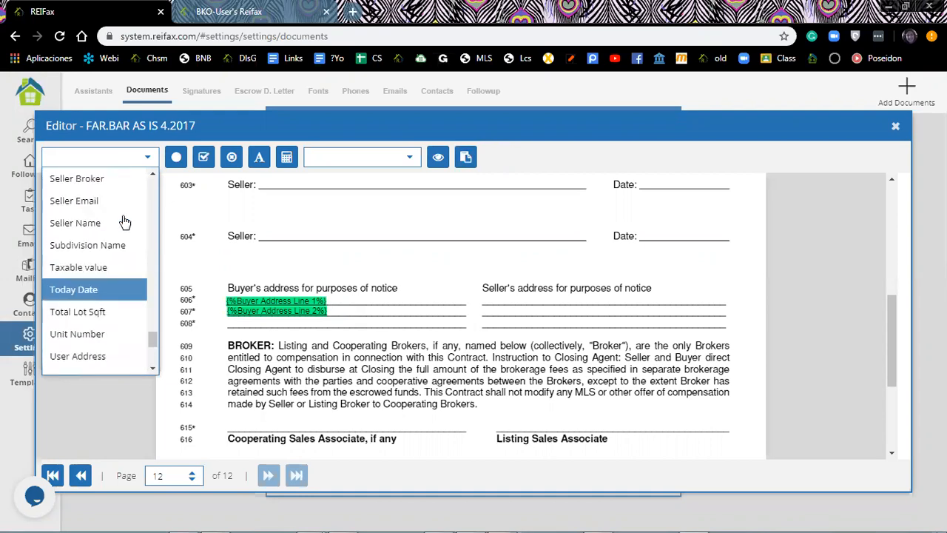
pyautogui.scroll(10, 124, 222)
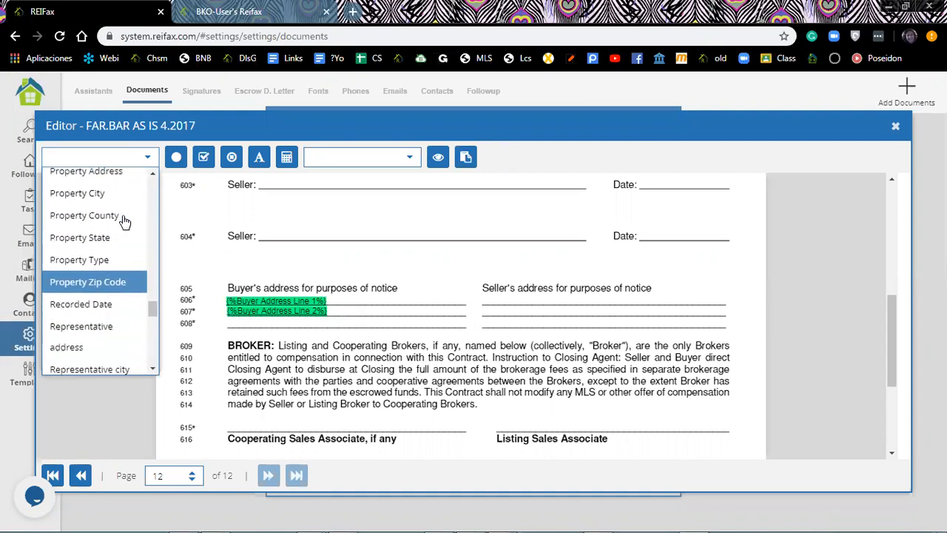
pyautogui.scroll(1, 125, 222)
pyautogui.click(114, 271)
pyautogui.moveTo(530, 306); pyautogui.dragTo(519, 303)
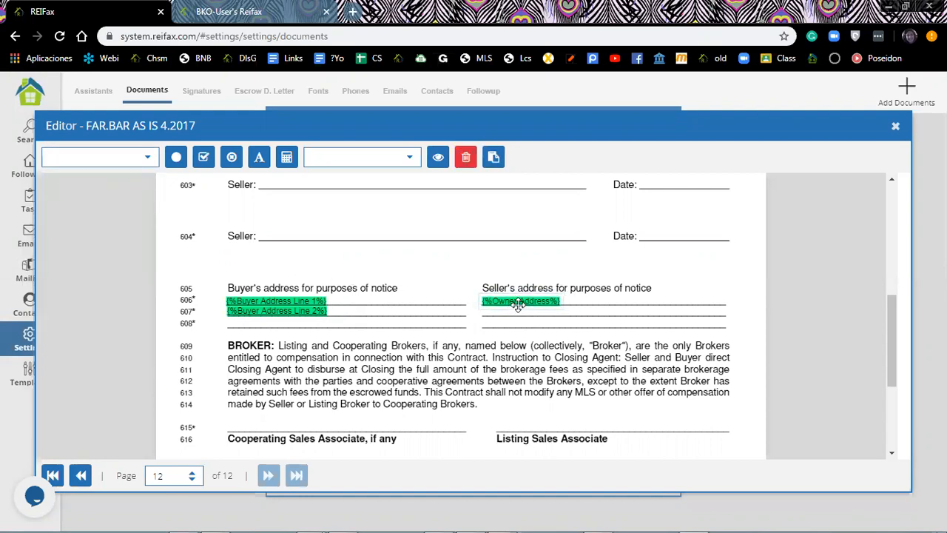
pyautogui.scroll(3, 530, 415)
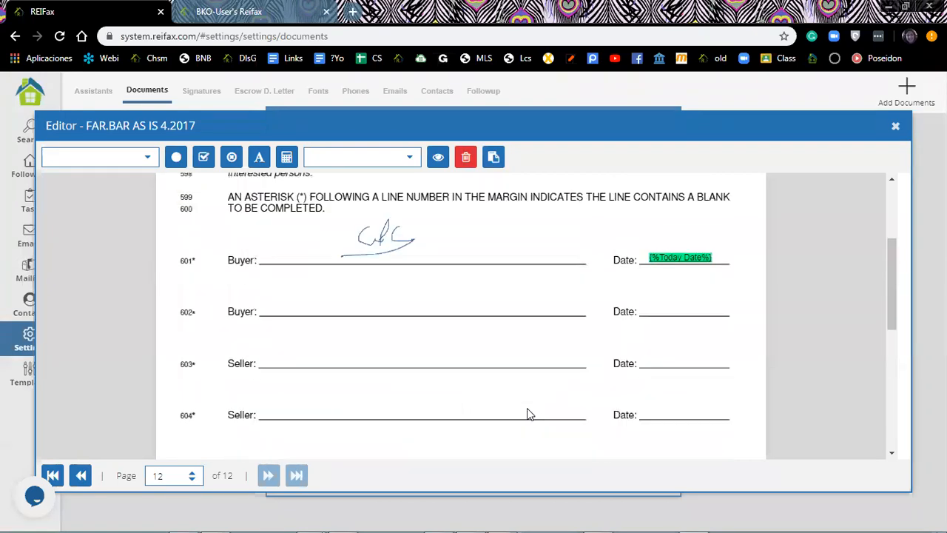
# Page back through pages 11 and 10, then close the FAR.BAR AS IS 4.2017 Editor.
pyautogui.scroll(3, 529, 414)
pyautogui.click(81, 476)
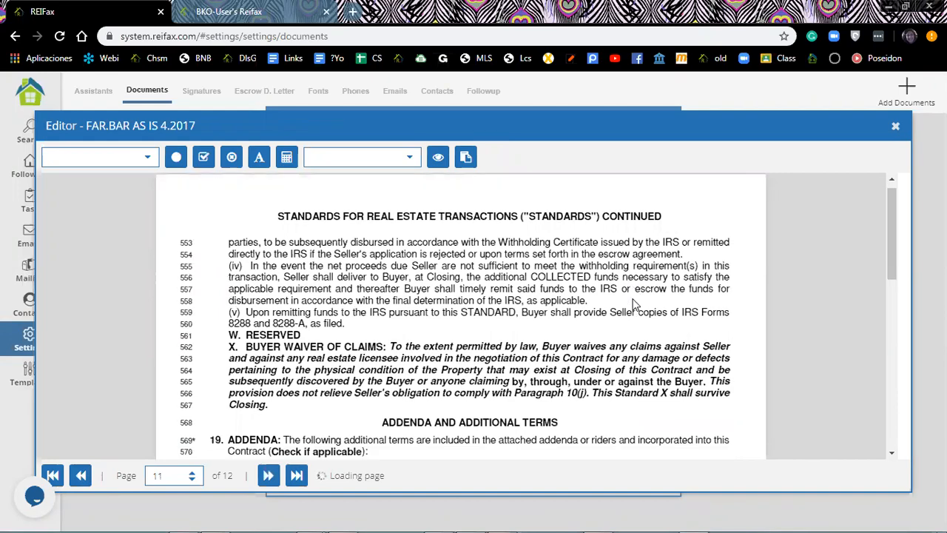
pyautogui.scroll(-7, 633, 303)
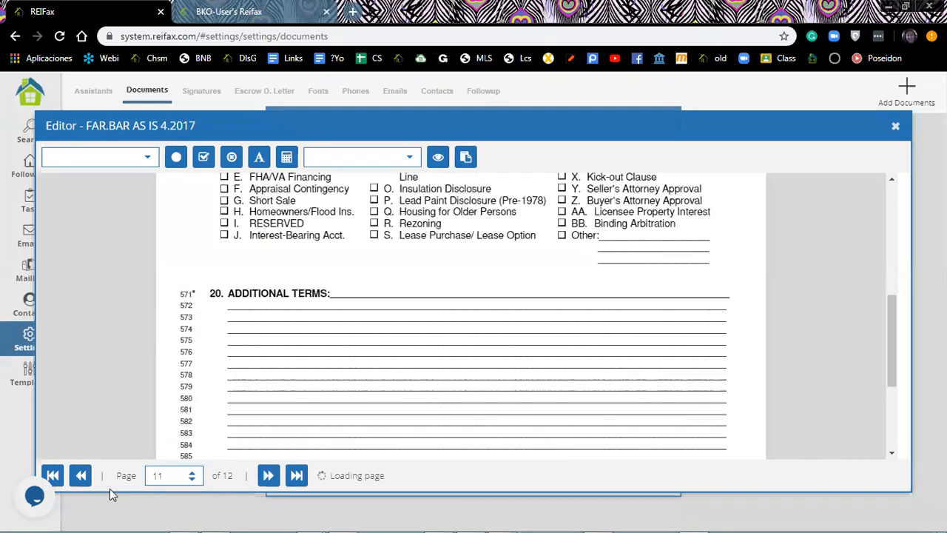
pyautogui.click(80, 476)
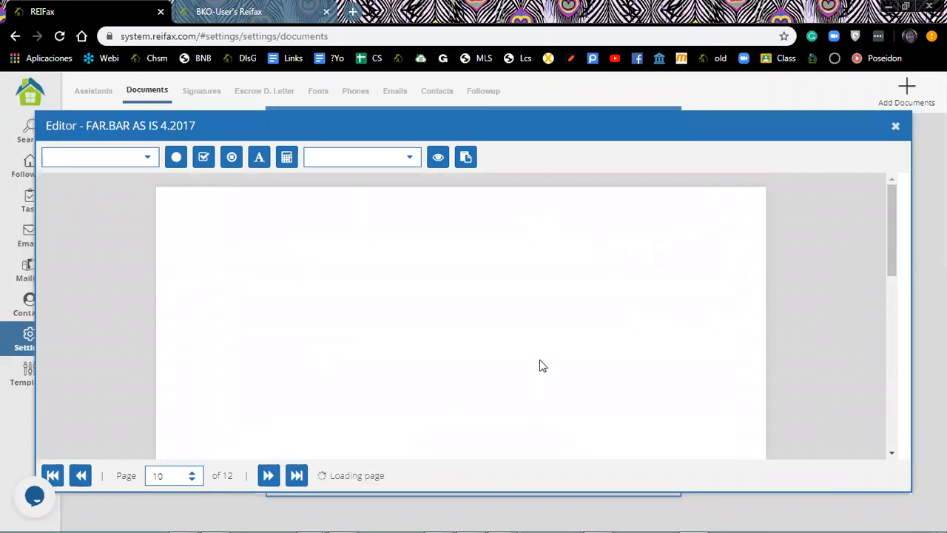
pyautogui.scroll(-3, 580, 335)
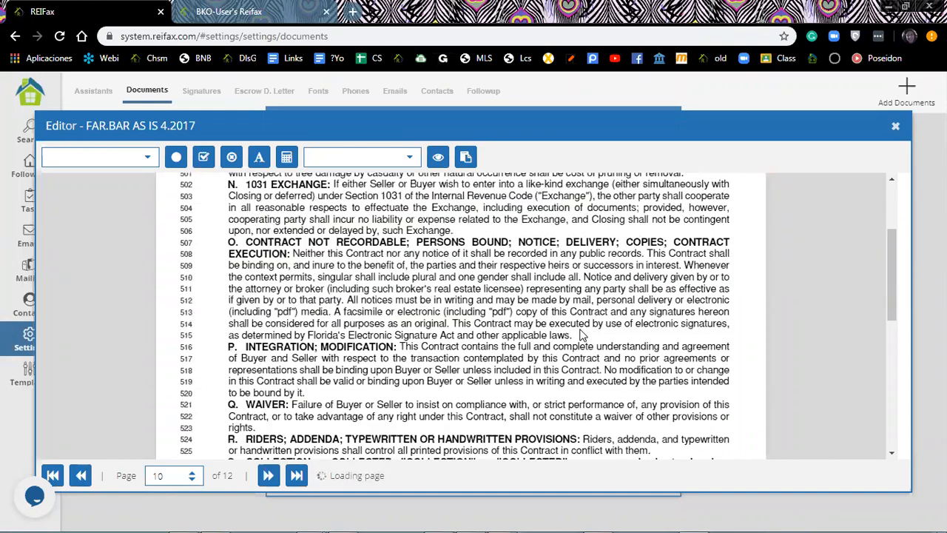
pyautogui.scroll(-3, 581, 334)
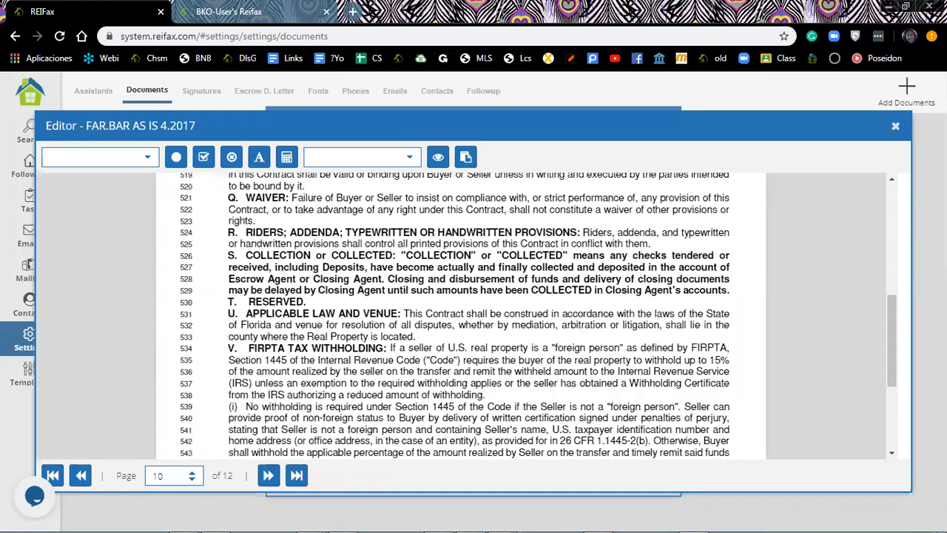
pyautogui.scroll(-3, 581, 334)
pyautogui.click(909, 127)
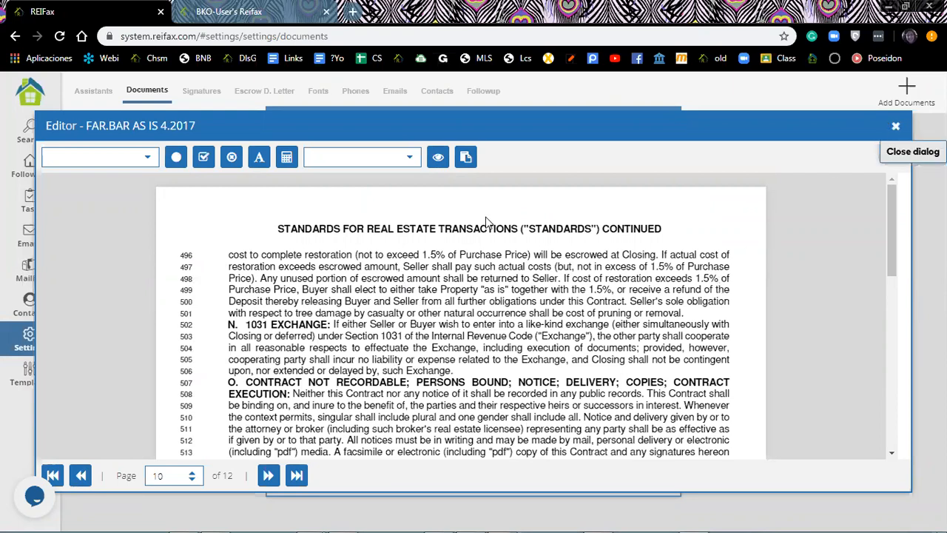
pyautogui.press('Escape')
# Open MP SS ADDENDUM 2014.pdf from Additional Documents in the Editor.
pyautogui.scroll(-3, 340, 410)
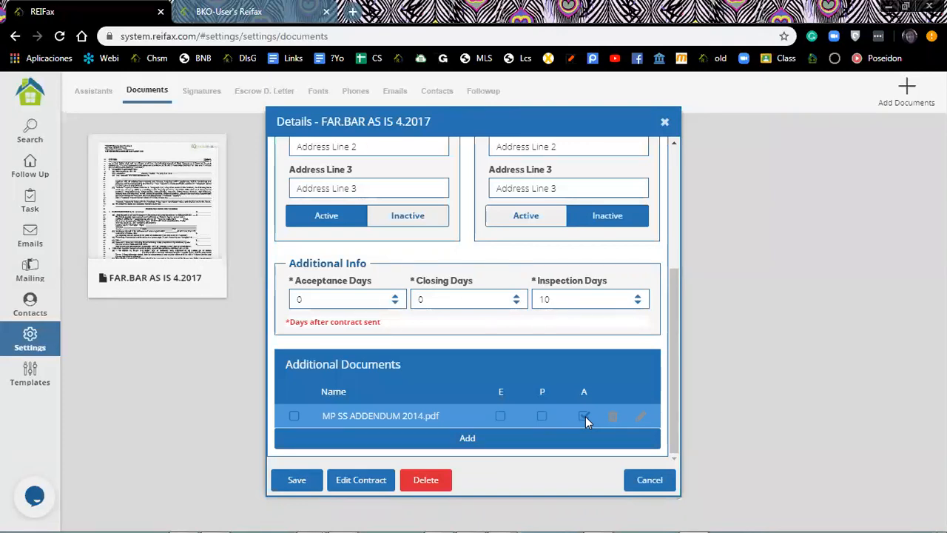
pyautogui.click(641, 419)
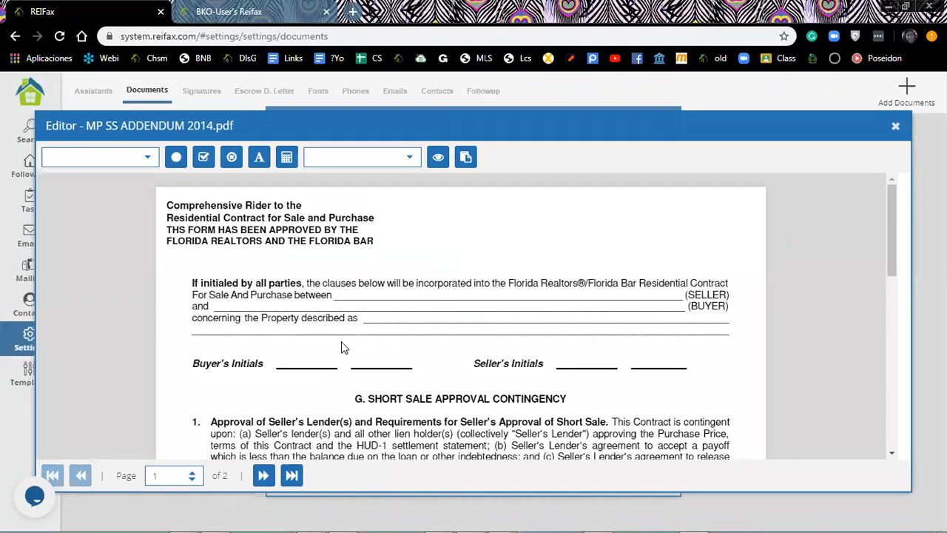
# Review the addendum's page 1 and bring up the merge-field list.
pyautogui.scroll(-1, 532, 290)
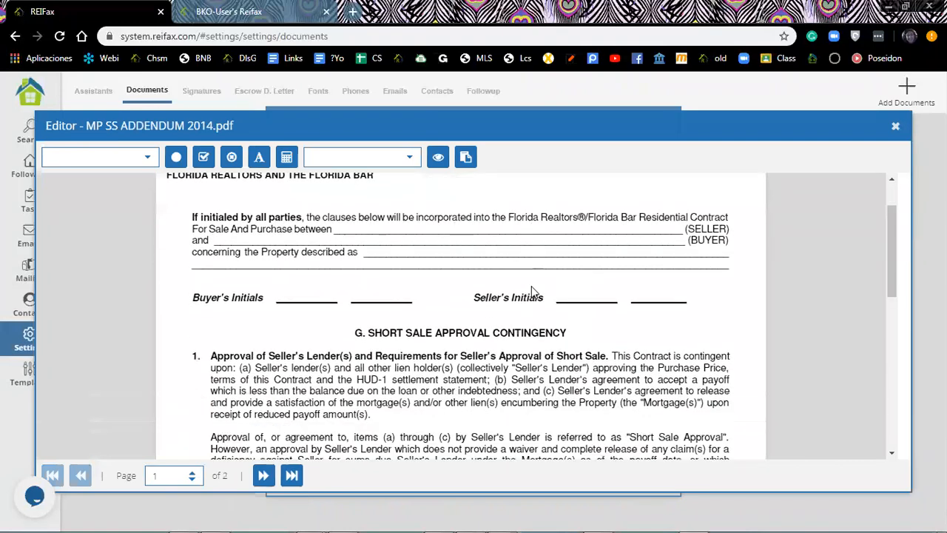
pyautogui.scroll(-1, 511, 290)
pyautogui.scroll(-5, 285, 363)
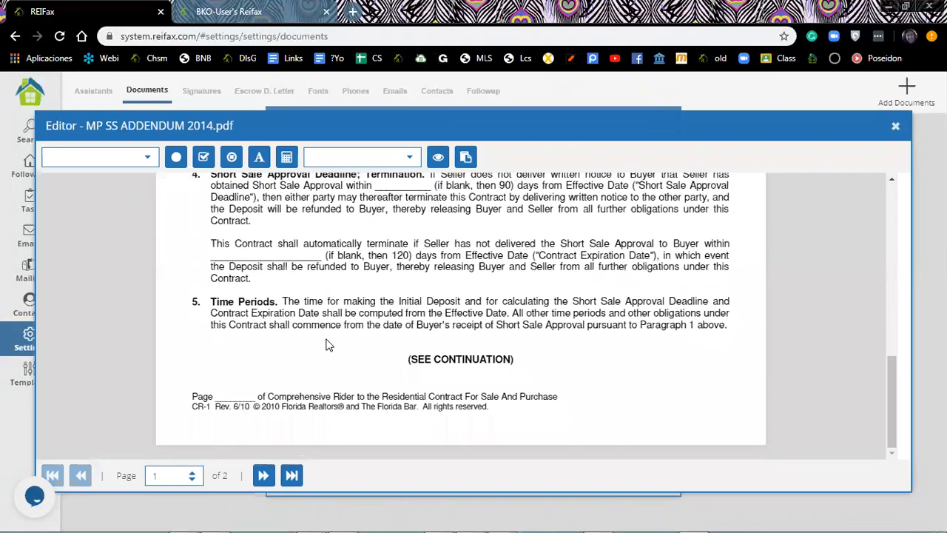
pyautogui.scroll(1, 252, 294)
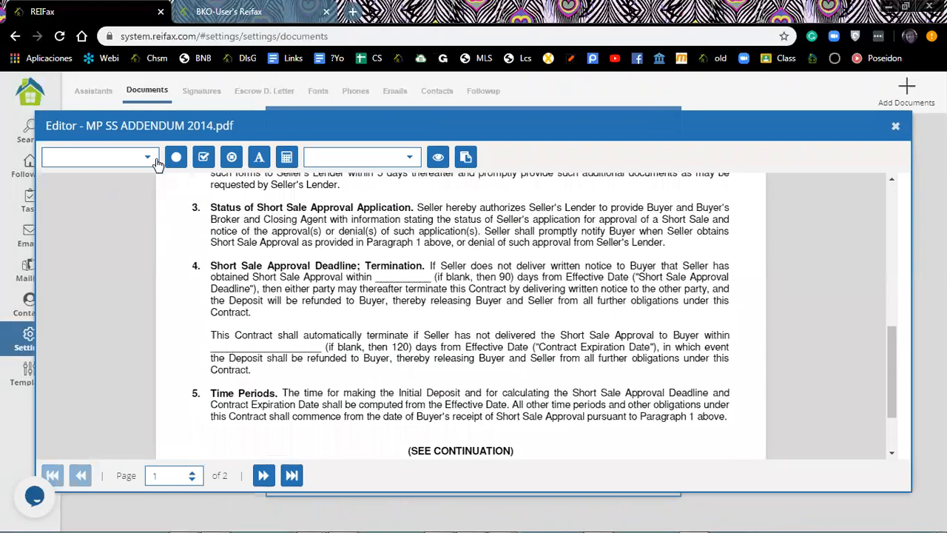
pyautogui.scroll(4, 545, 296)
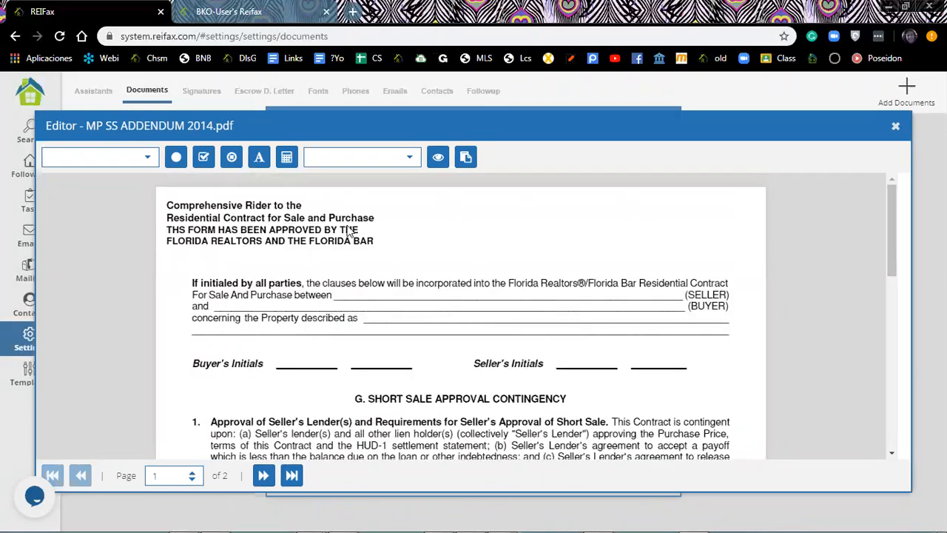
pyautogui.click(142, 166)
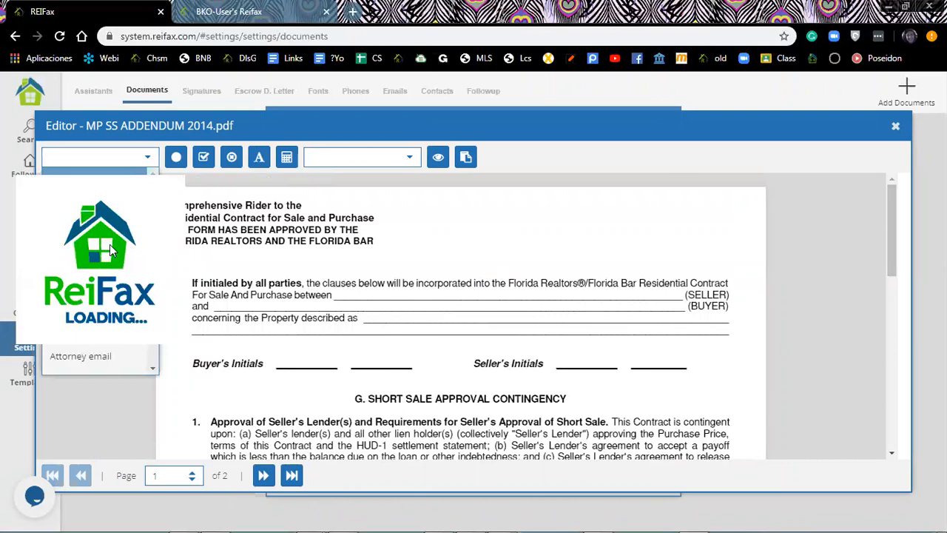
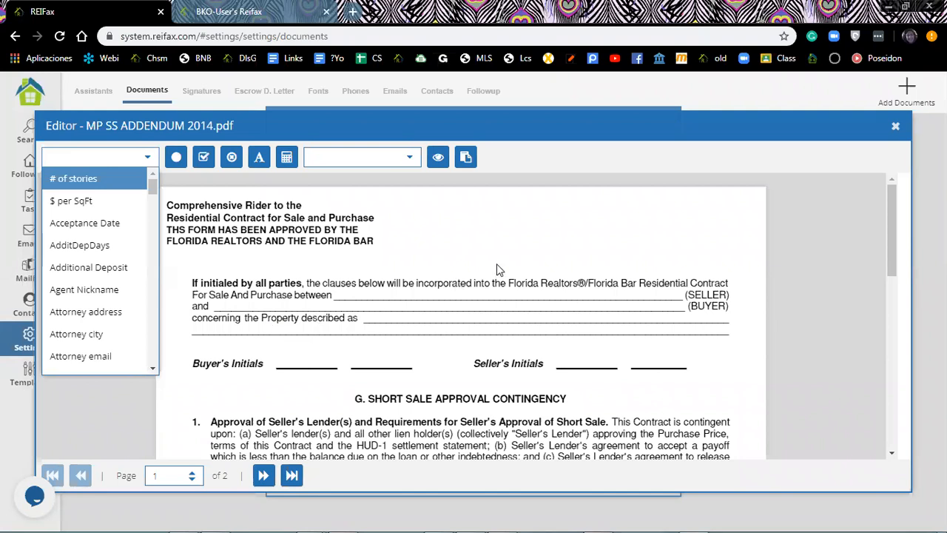
# Place the Owner Name merge field on the addendum's SELLER line.
pyautogui.click(492, 303)
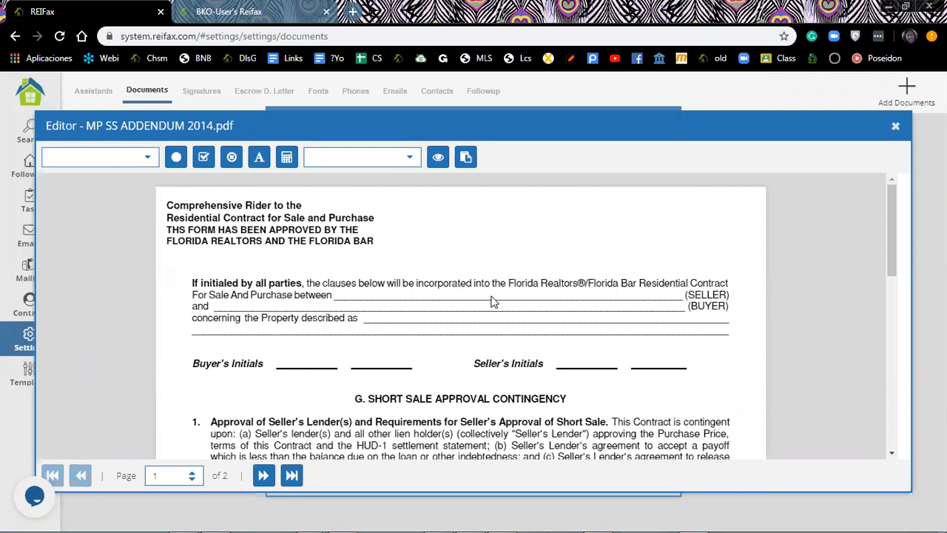
pyautogui.click(145, 162)
pyautogui.scroll(-5, 122, 230)
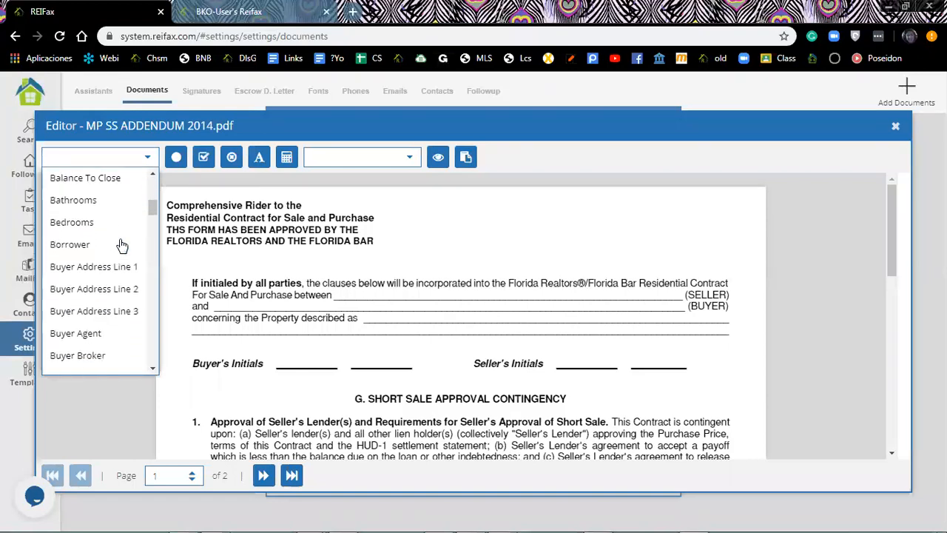
pyautogui.scroll(-6, 122, 244)
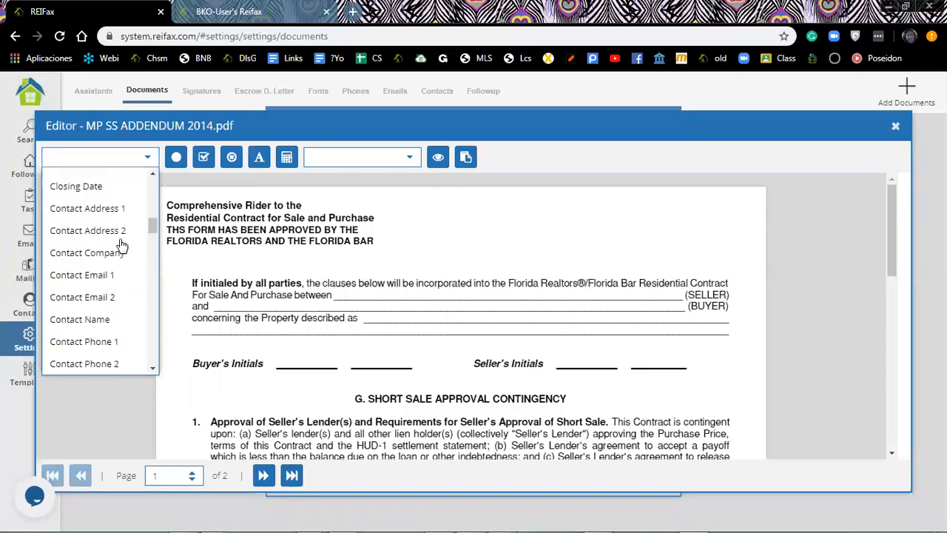
pyautogui.scroll(-1, 122, 244)
pyautogui.scroll(-1, 122, 245)
pyautogui.scroll(-15, 122, 245)
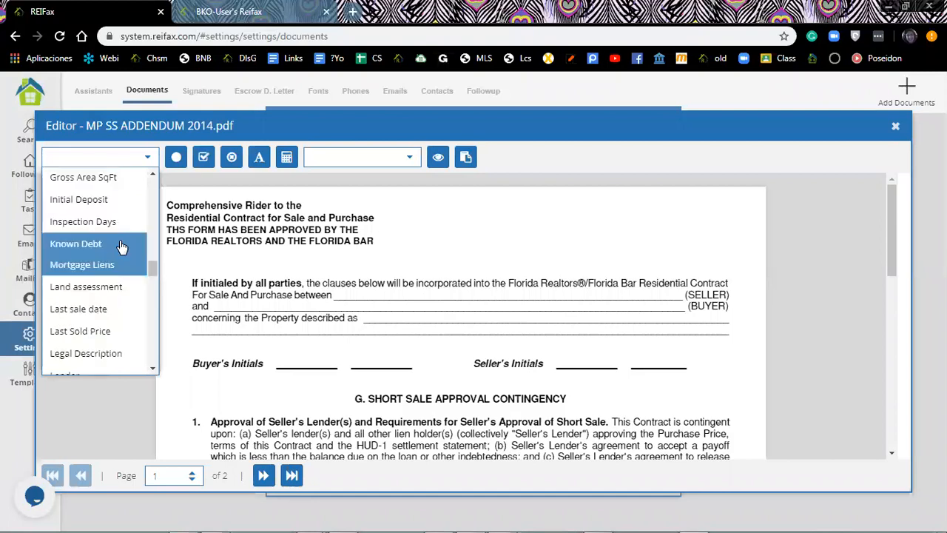
pyautogui.scroll(10, 122, 245)
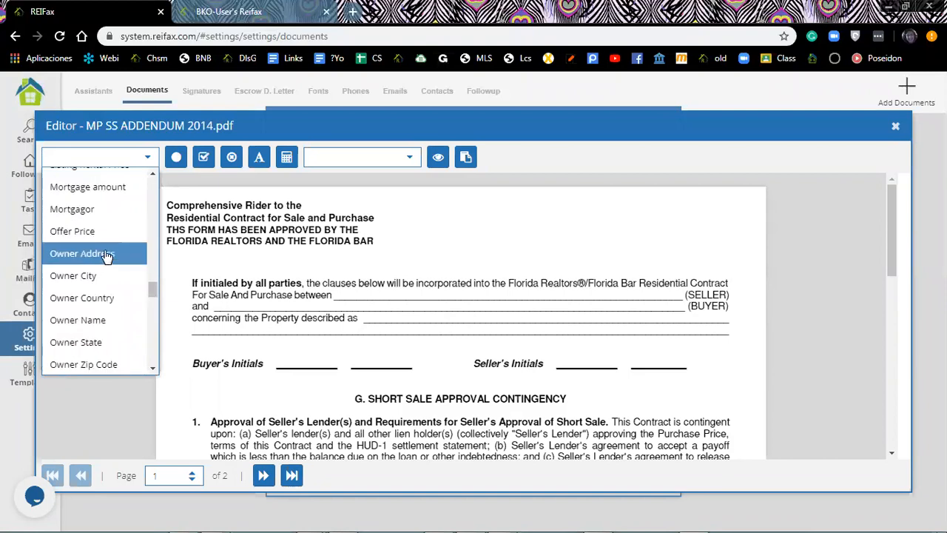
pyautogui.click(87, 320)
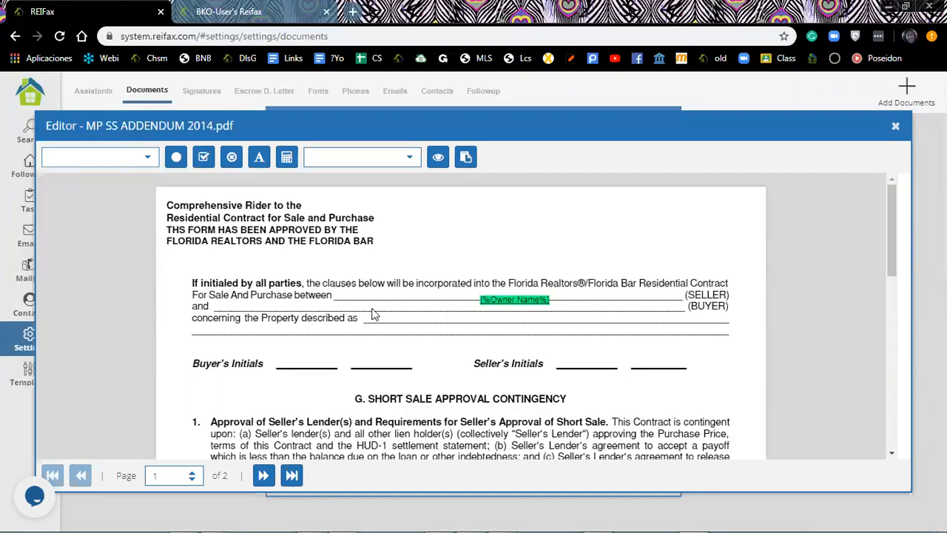
pyautogui.moveTo(489, 300); pyautogui.dragTo(366, 293)
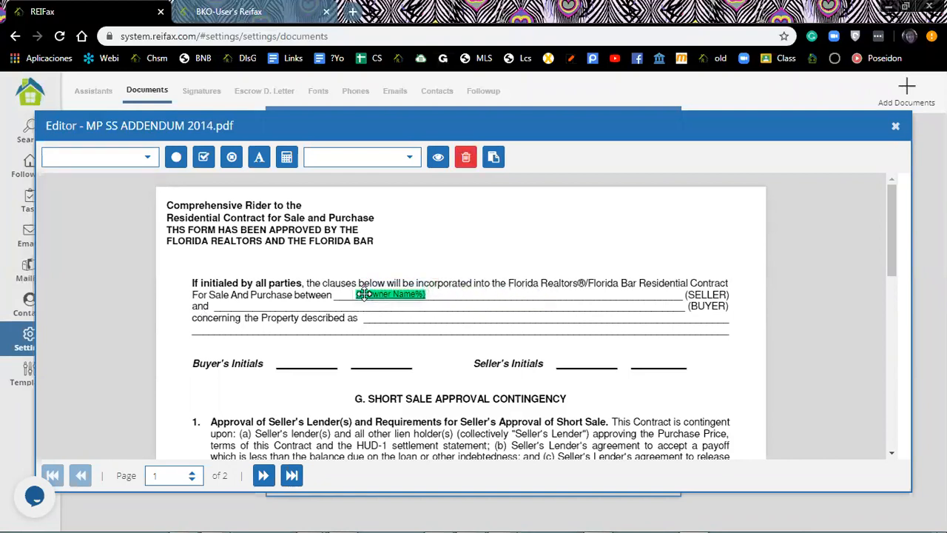
# Place the Buyer Name merge field right after "and" on the BUYER line.
pyautogui.click(147, 156)
pyautogui.scroll(-3, 105, 244)
pyautogui.scroll(-5, 107, 246)
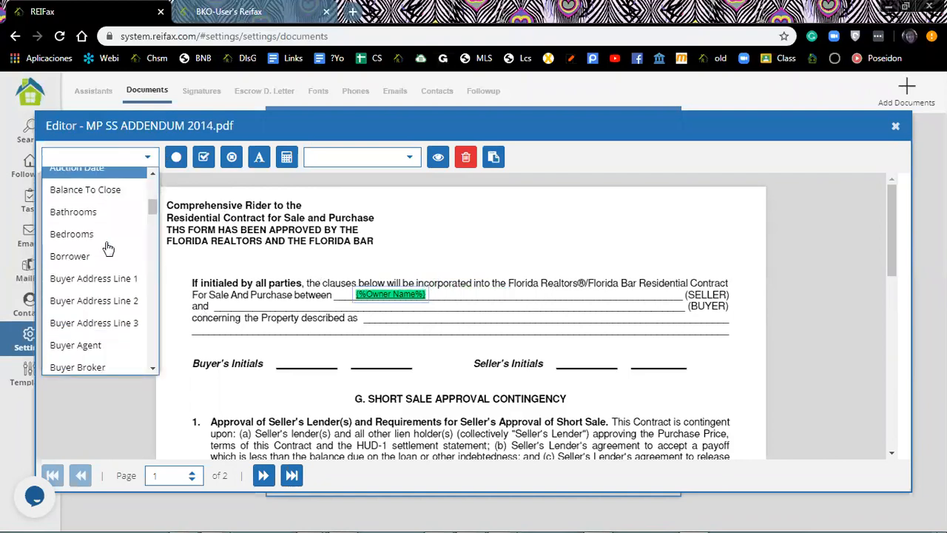
pyautogui.click(108, 319)
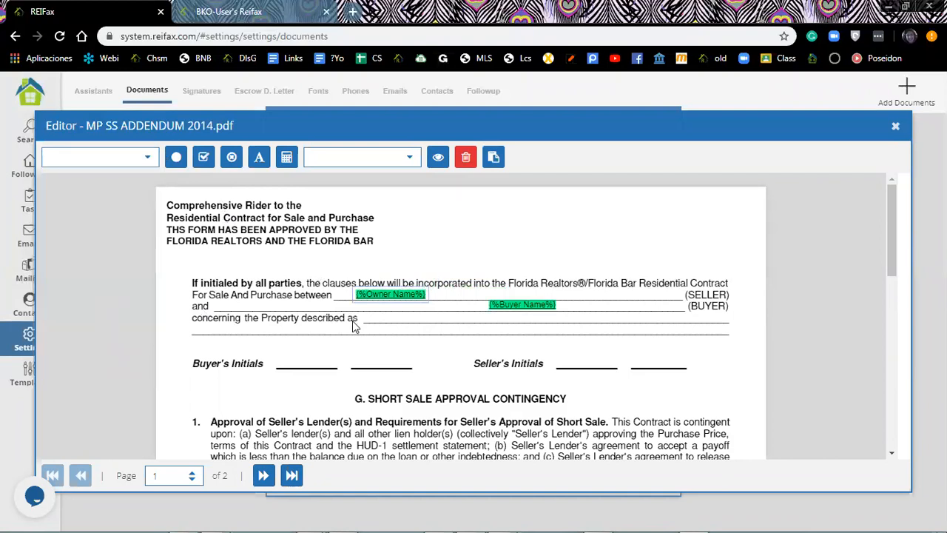
pyautogui.moveTo(444, 304); pyautogui.dragTo(296, 306)
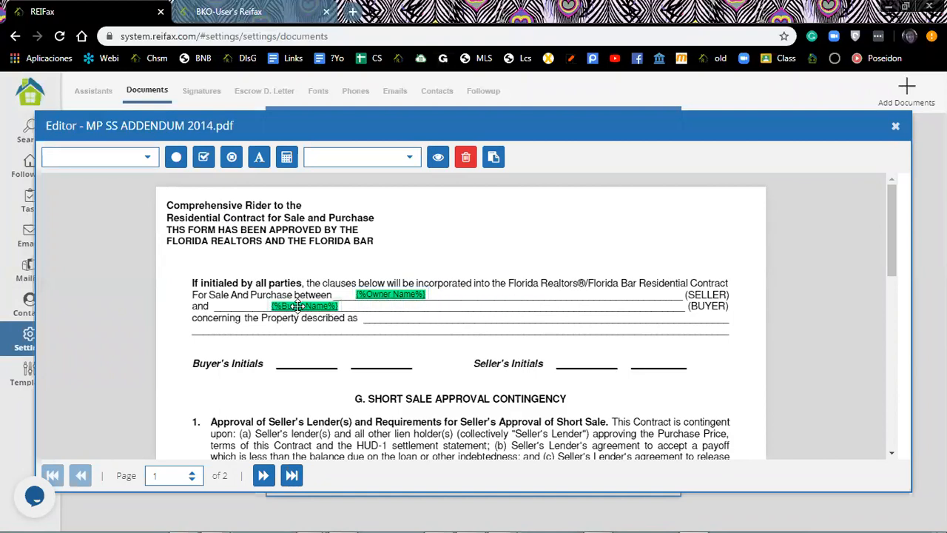
pyautogui.click(293, 357)
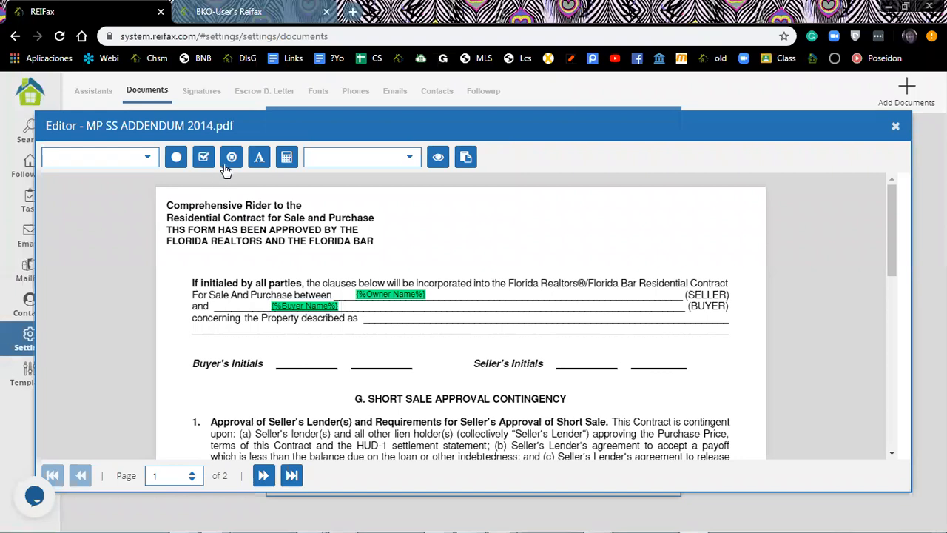
# Stamp the saved initials image on the first Buyer's Initials line, shrunk to fit.
pyautogui.click(411, 158)
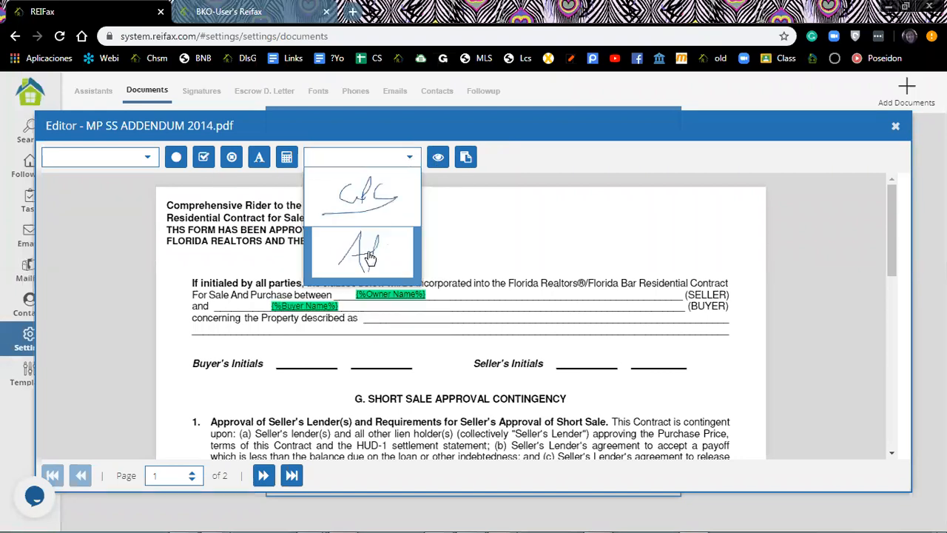
pyautogui.click(314, 361)
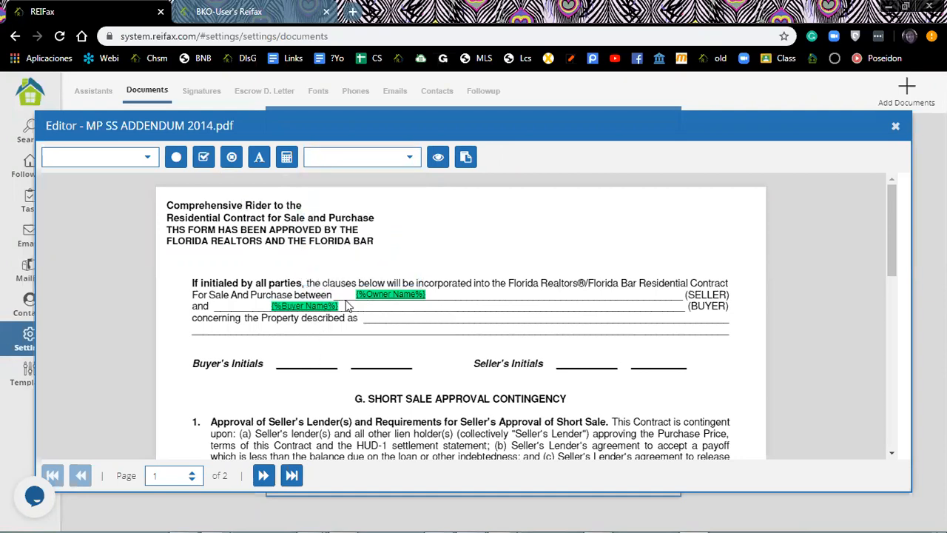
pyautogui.click(409, 158)
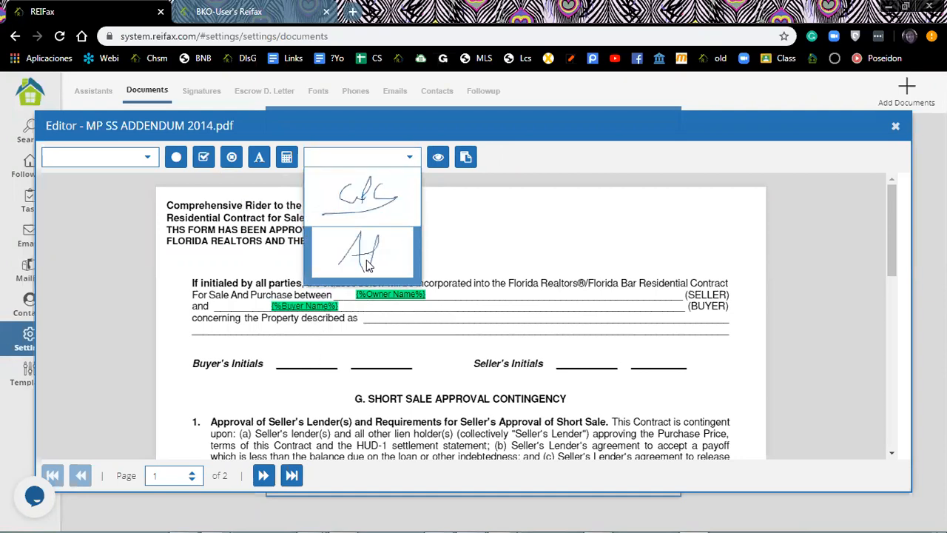
pyautogui.click(368, 265)
pyautogui.moveTo(356, 360)
pyautogui.mouseDown()
pyautogui.moveTo(319, 316)
pyautogui.moveTo(326, 328)
pyautogui.mouseUp()
pyautogui.moveTo(381, 312); pyautogui.dragTo(322, 341)
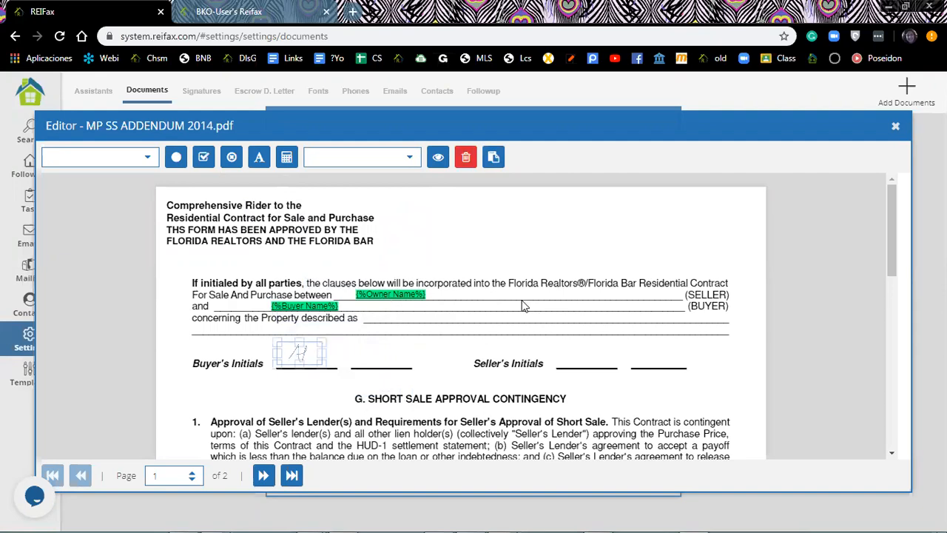
pyautogui.scroll(-3, 523, 306)
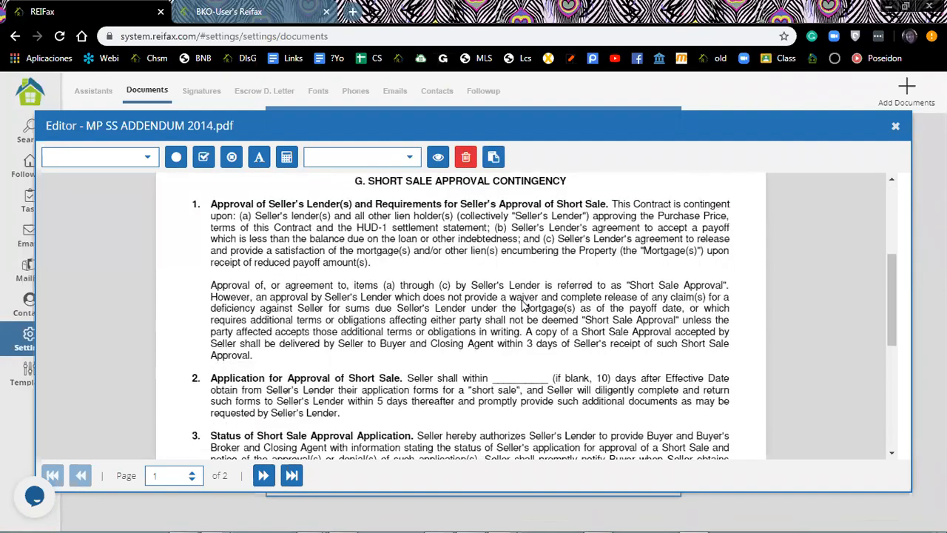
pyautogui.scroll(-2, 523, 306)
pyautogui.scroll(-3, 522, 306)
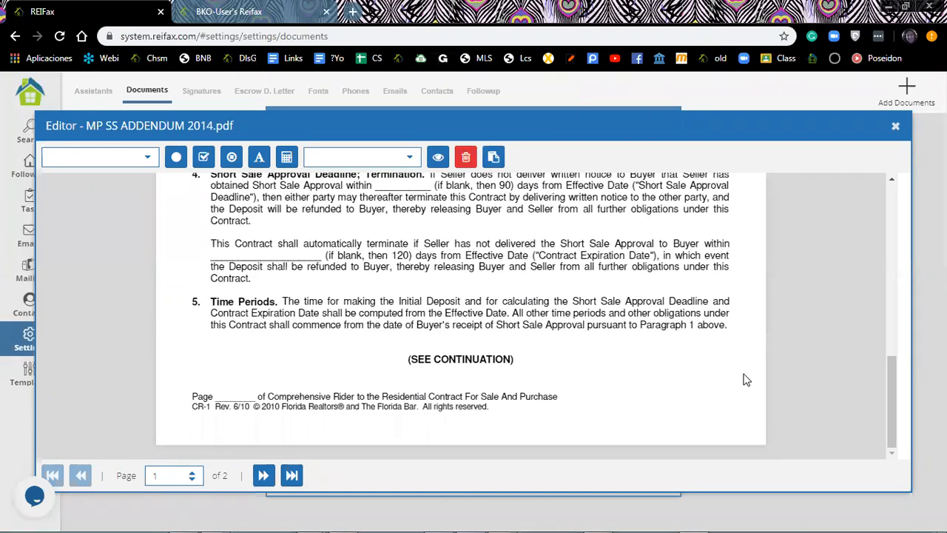
# Close the MP SS ADDENDUM 2014 editor and the FAR.BAR AS IS 4.2017 details.
pyautogui.click(896, 128)
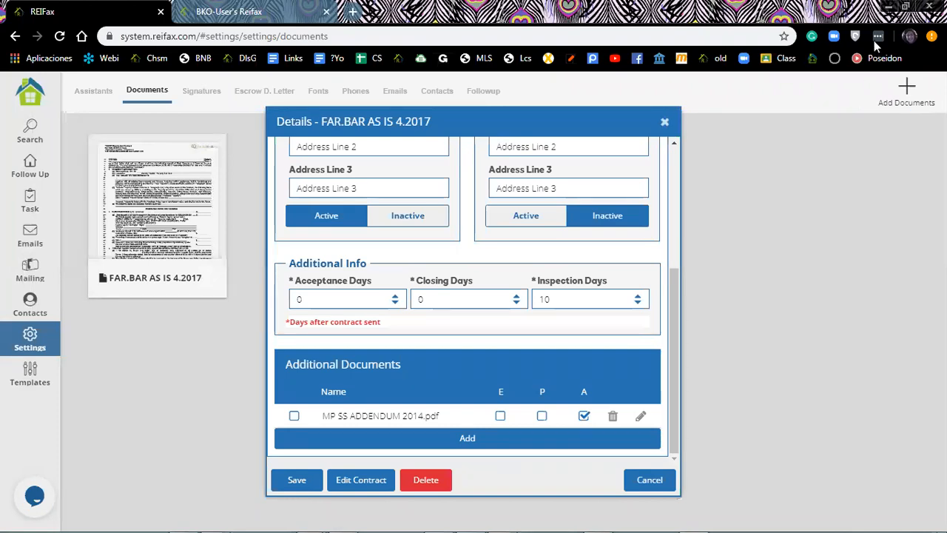
pyautogui.click(666, 124)
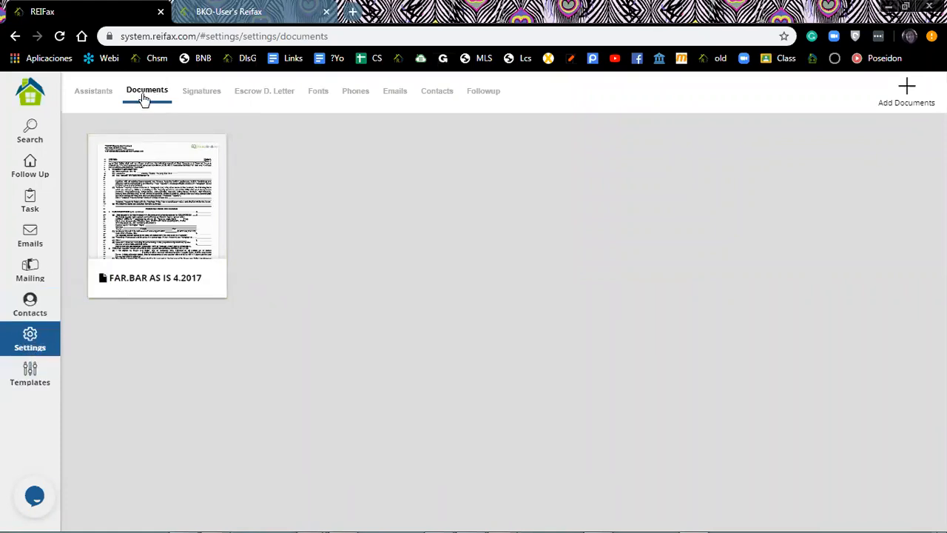
# Draw a looping 2nd Signature in the Add Signature window and save it.
pyautogui.click(207, 94)
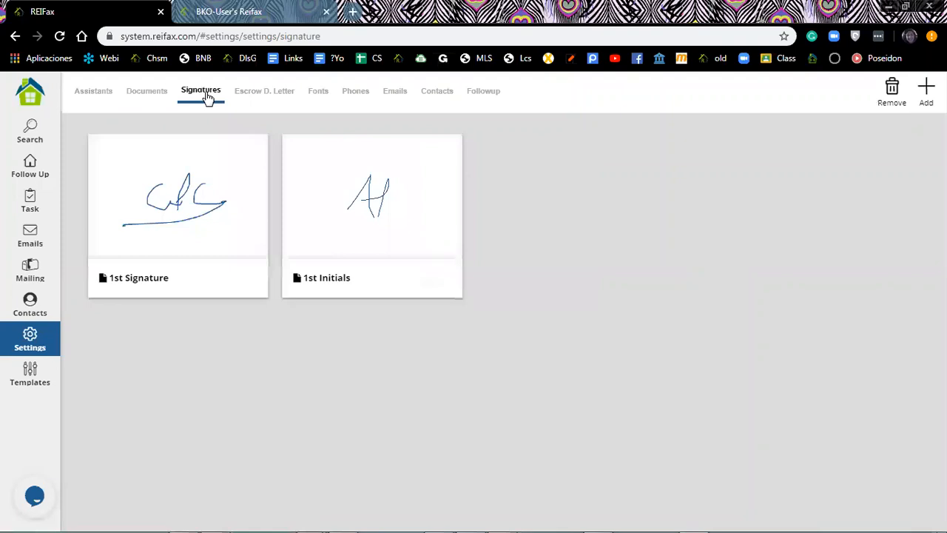
pyautogui.click(133, 168)
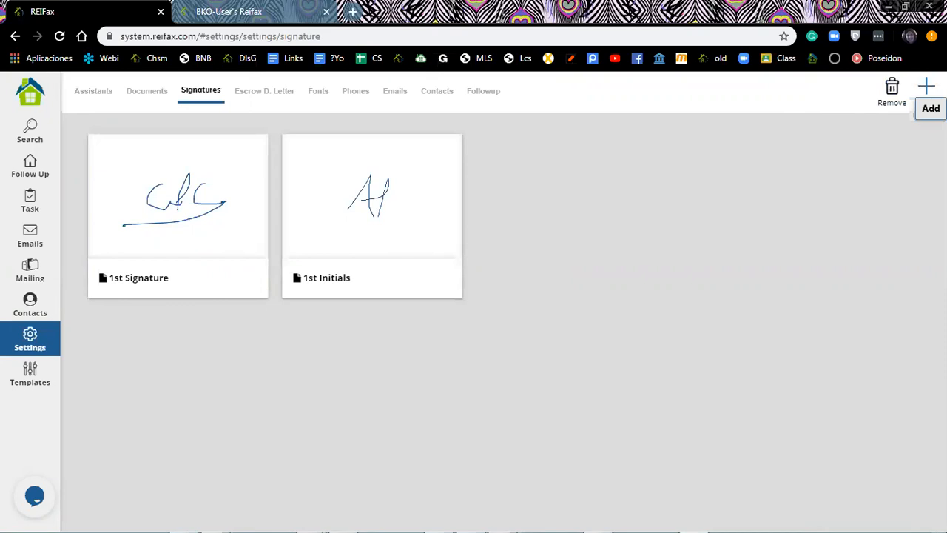
pyautogui.click(927, 89)
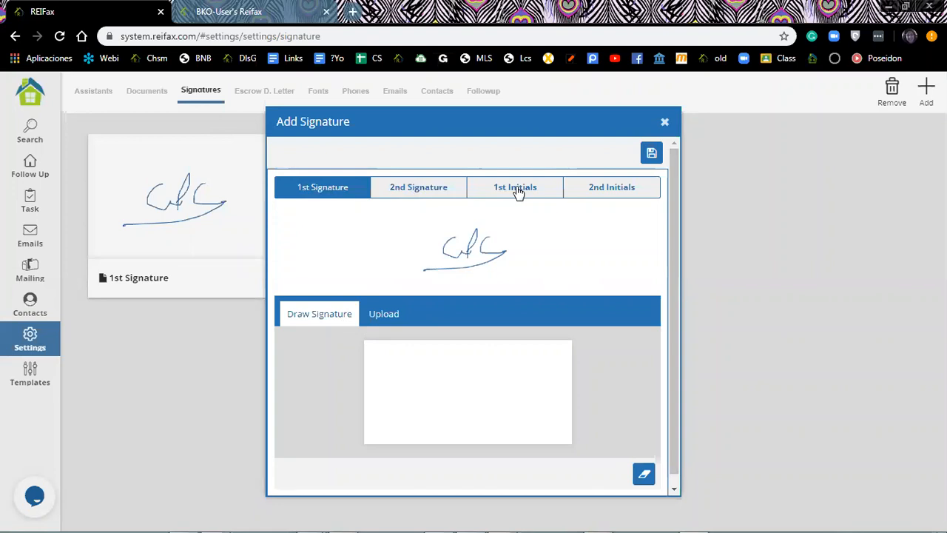
pyautogui.click(416, 188)
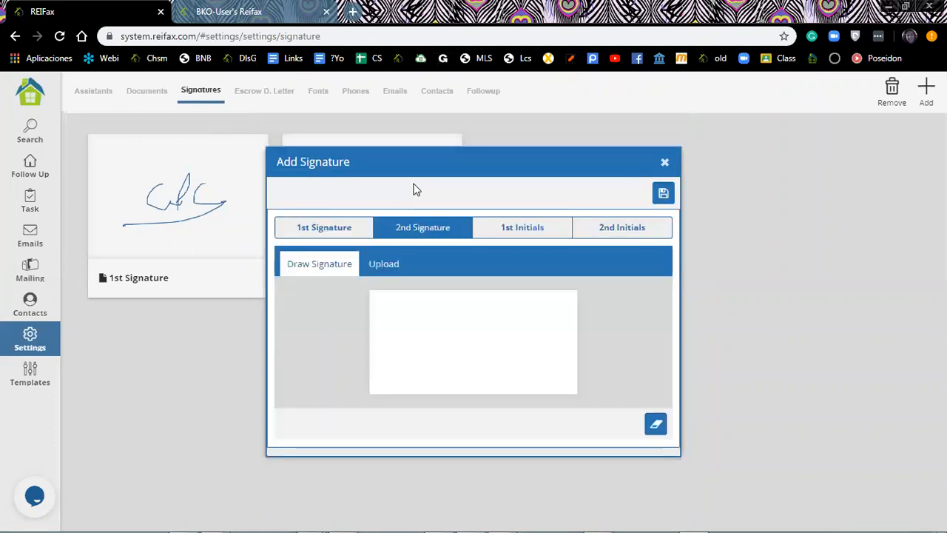
pyautogui.moveTo(396, 358)
pyautogui.mouseDown()
pyautogui.moveTo(462, 350)
pyautogui.moveTo(461, 323)
pyautogui.moveTo(453, 360)
pyautogui.moveTo(505, 330)
pyautogui.moveTo(489, 326)
pyautogui.moveTo(482, 349)
pyautogui.moveTo(507, 359)
pyautogui.mouseUp()
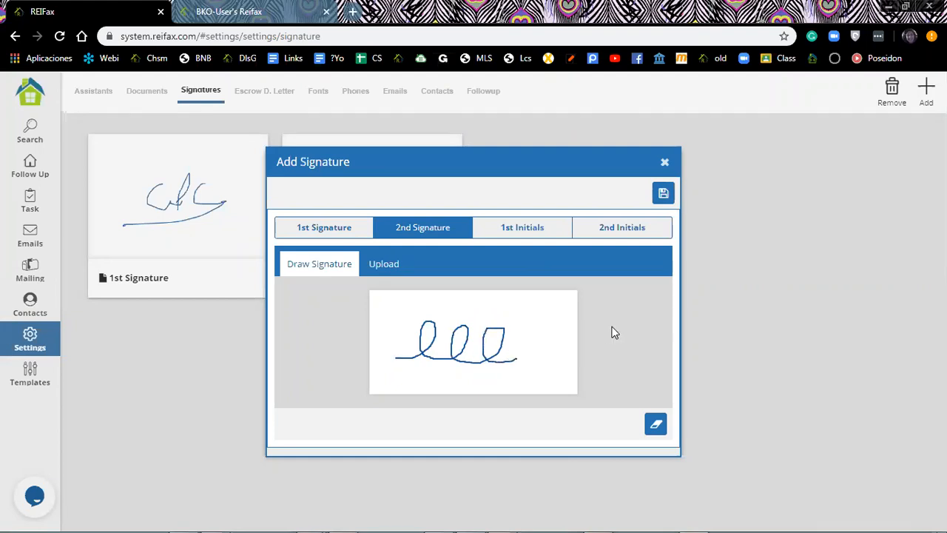
pyautogui.click(663, 194)
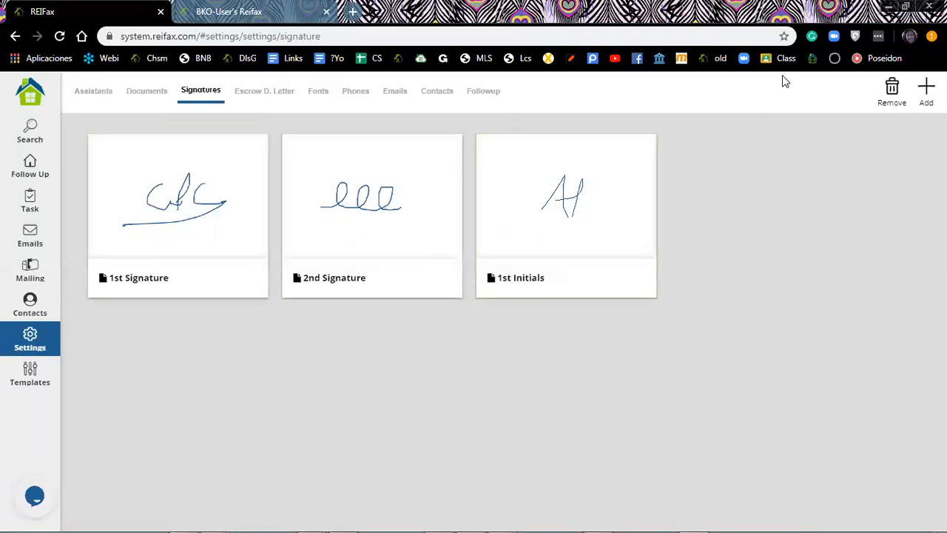
# Start a new 2nd Initials entry set to upload an image from disk.
pyautogui.click(926, 92)
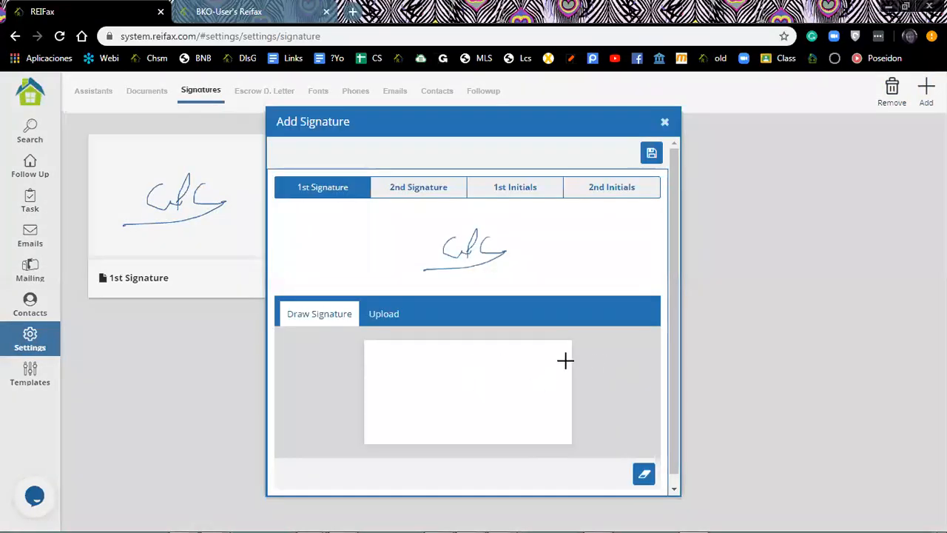
pyautogui.click(602, 186)
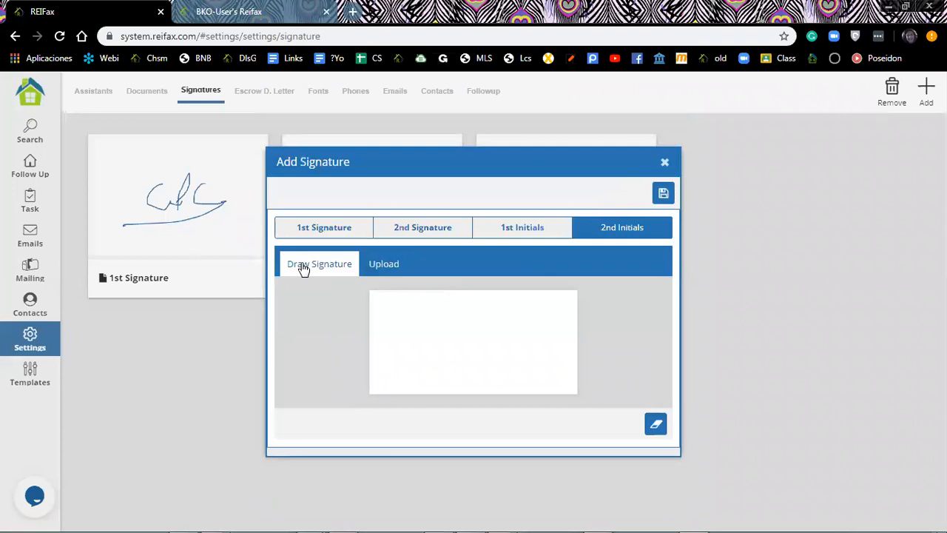
pyautogui.click(385, 264)
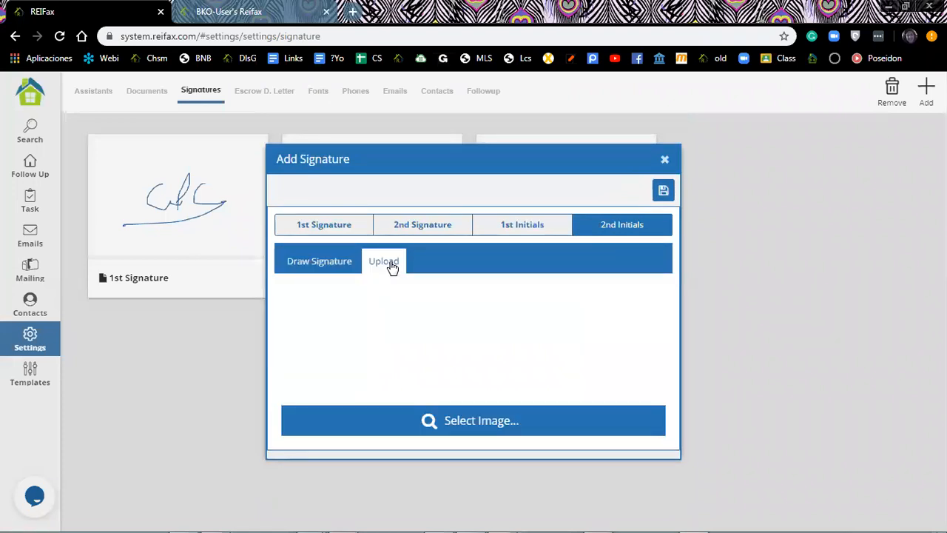
pyautogui.click(446, 420)
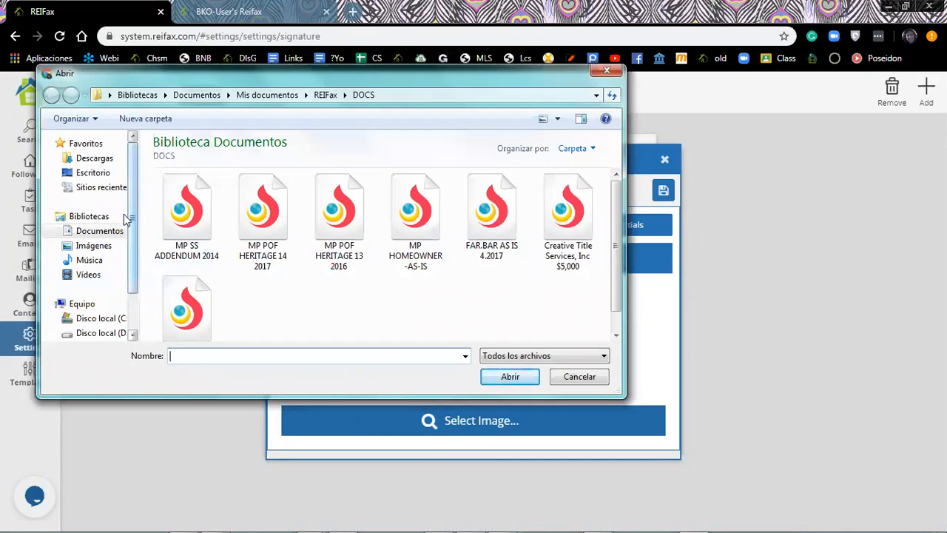
# Choose the JM image from Documentos > Hoy and load it as the initials.
pyautogui.click(104, 232)
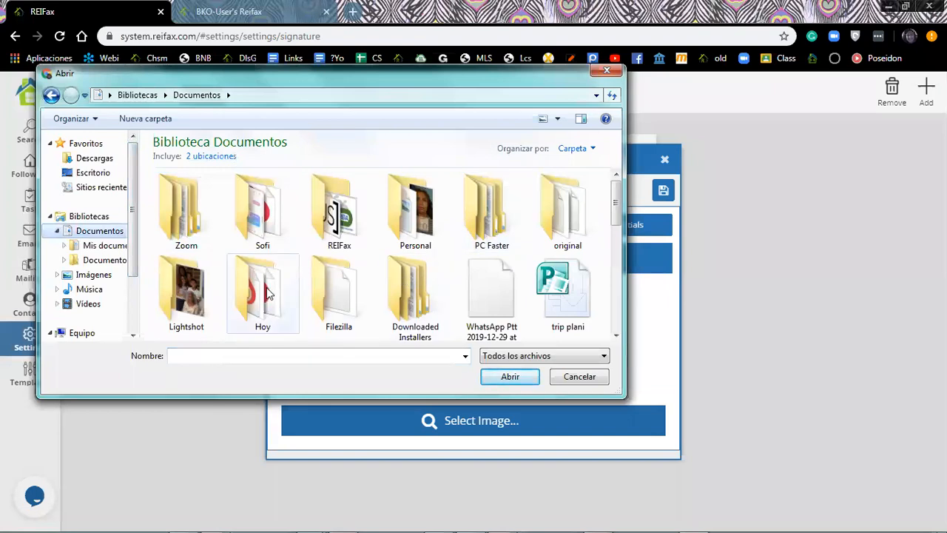
pyautogui.doubleClick(265, 288)
pyautogui.scroll(-3, 427, 231)
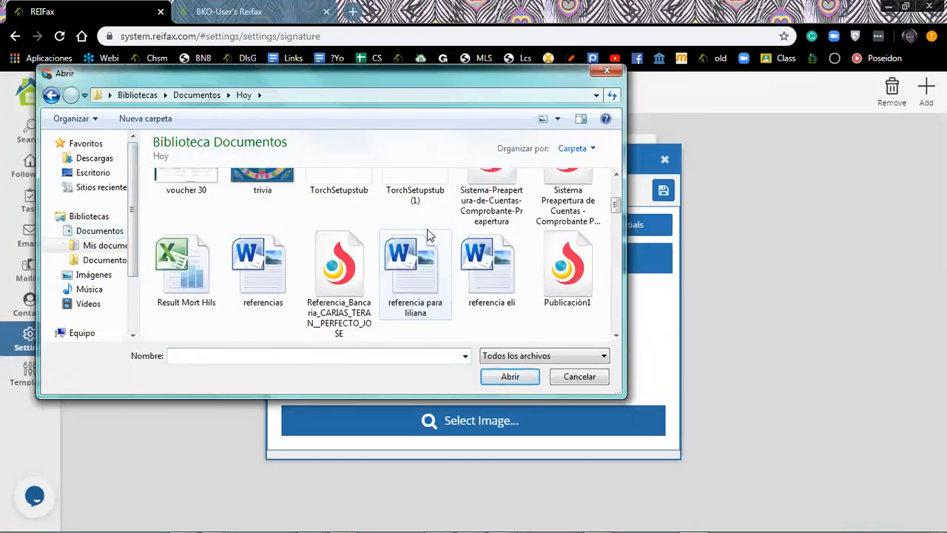
pyautogui.scroll(-3, 427, 231)
pyautogui.scroll(-5, 427, 234)
pyautogui.scroll(2, 427, 234)
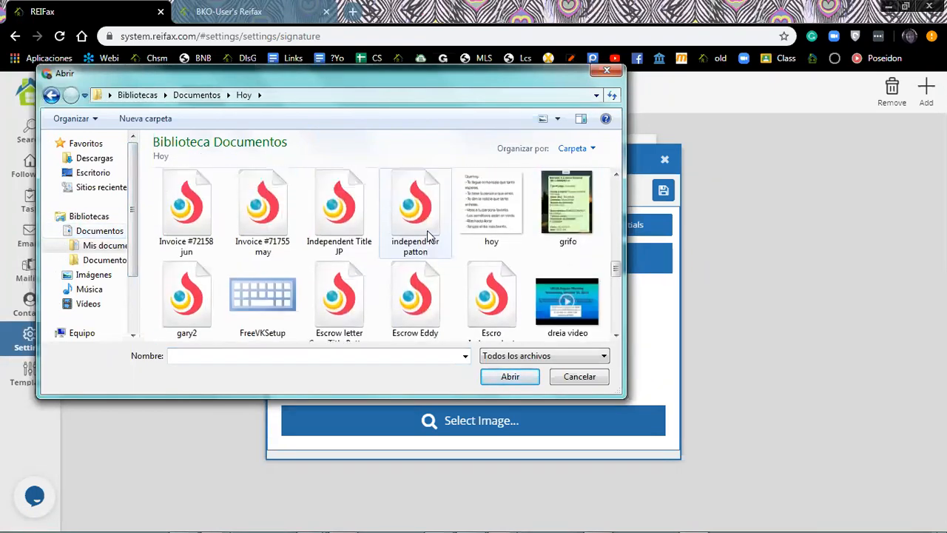
pyautogui.click(329, 214)
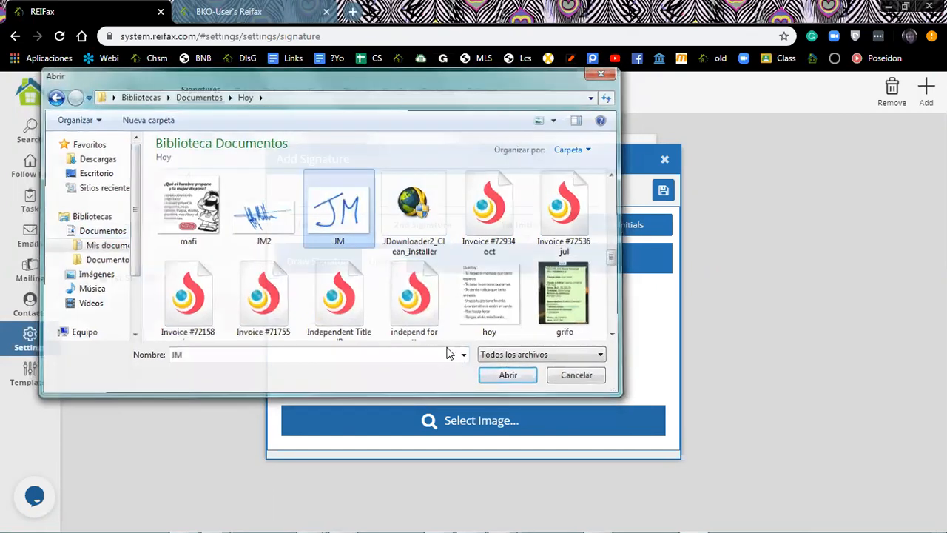
pyautogui.click(511, 376)
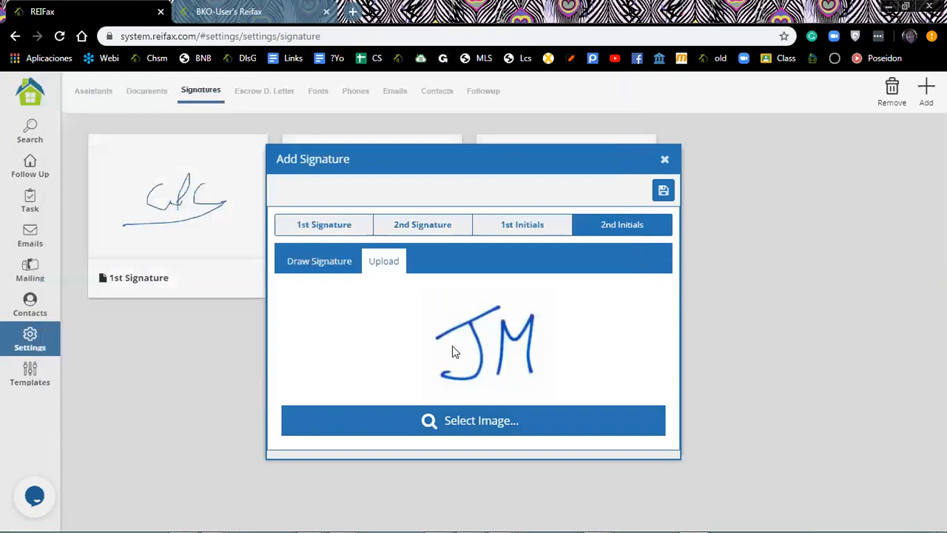
# Upload the JM image as the 2nd Signature, save, and confirm replacing the existing one.
pyautogui.click(477, 434)
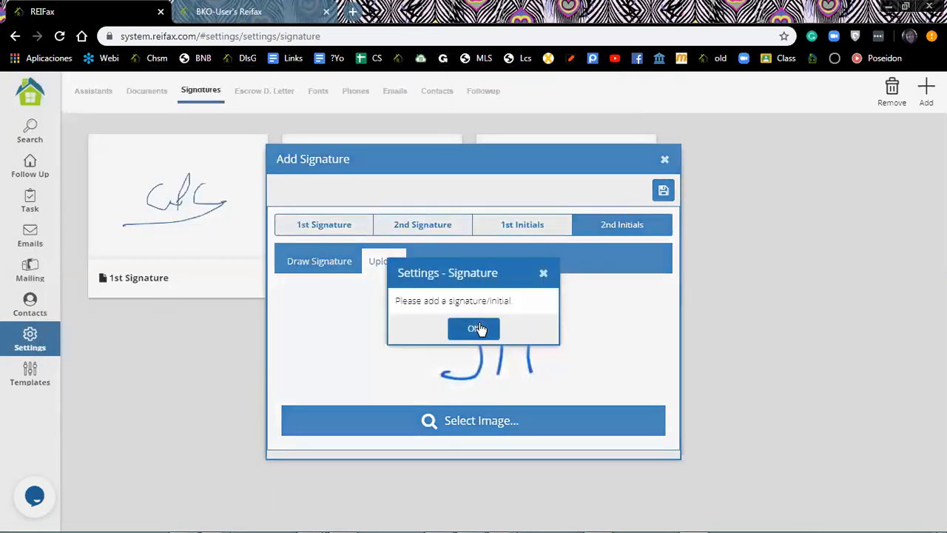
pyautogui.click(480, 328)
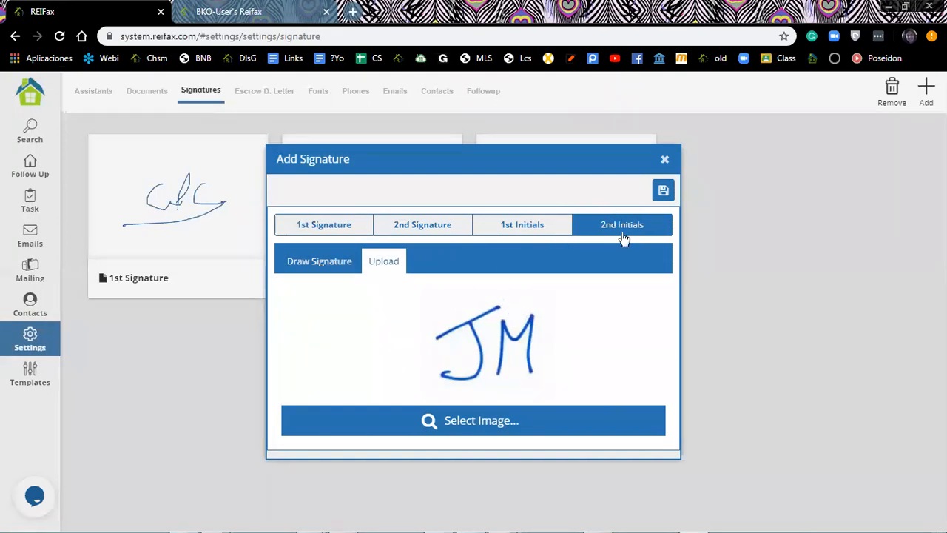
pyautogui.click(405, 228)
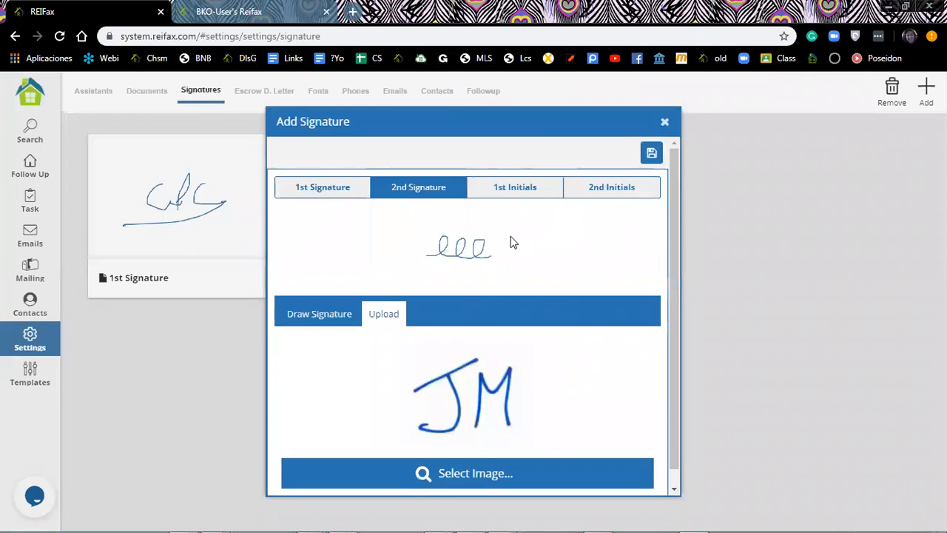
pyautogui.click(317, 314)
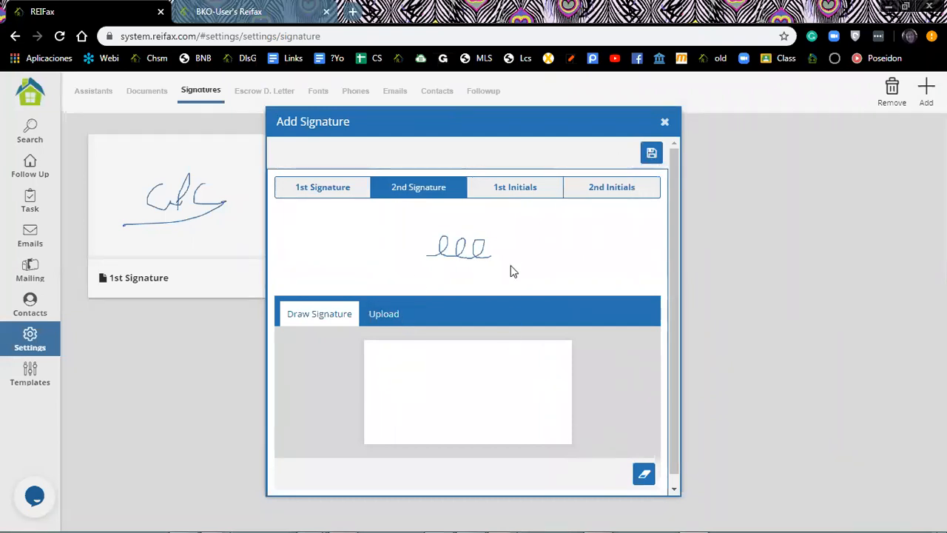
pyautogui.click(384, 317)
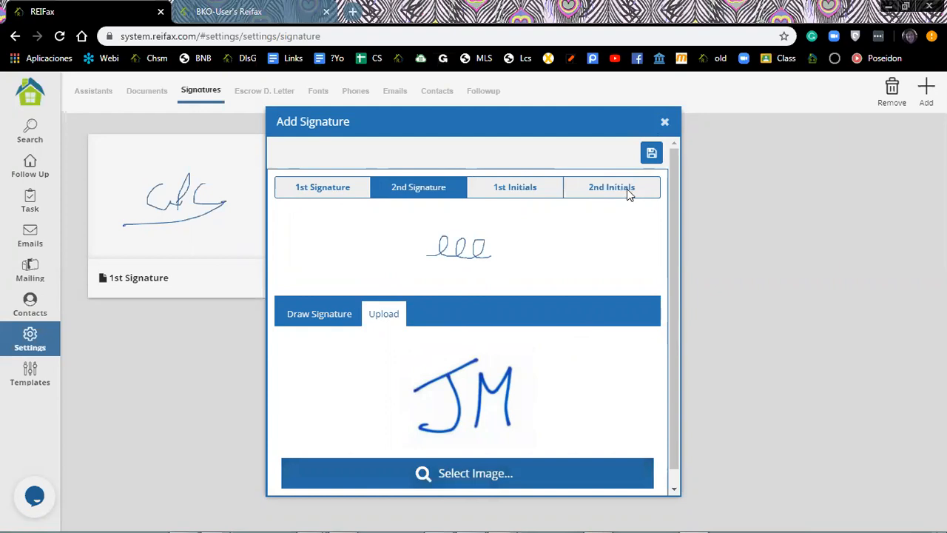
pyautogui.scroll(-6, 377, 270)
pyautogui.click(339, 289)
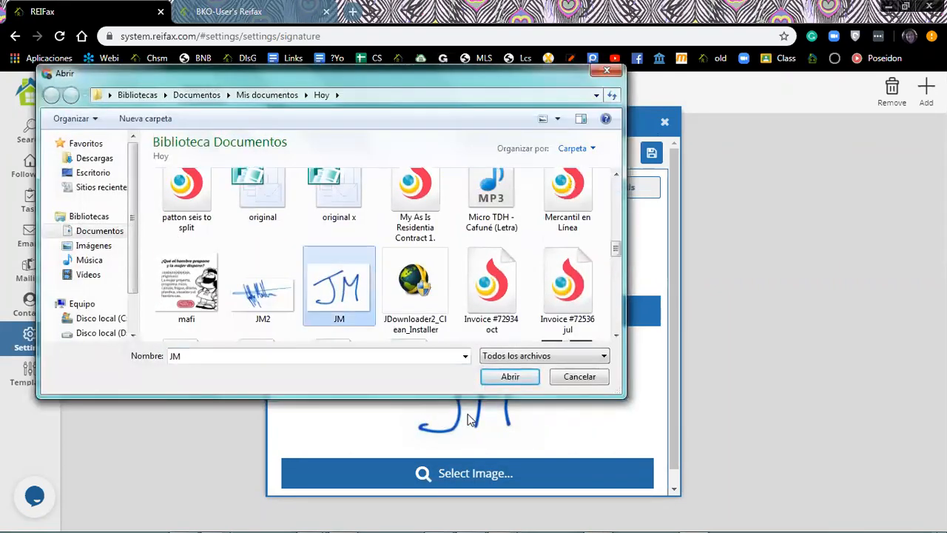
pyautogui.click(511, 377)
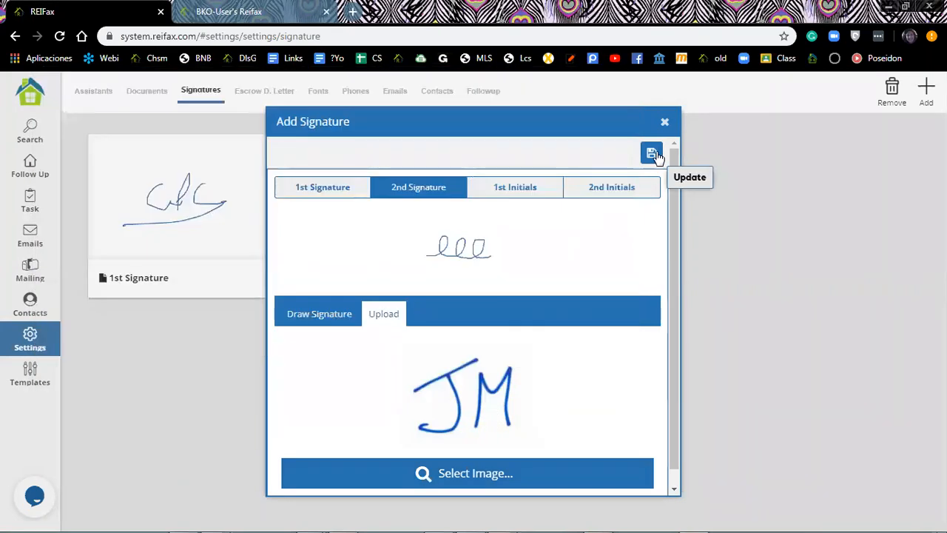
pyautogui.click(652, 154)
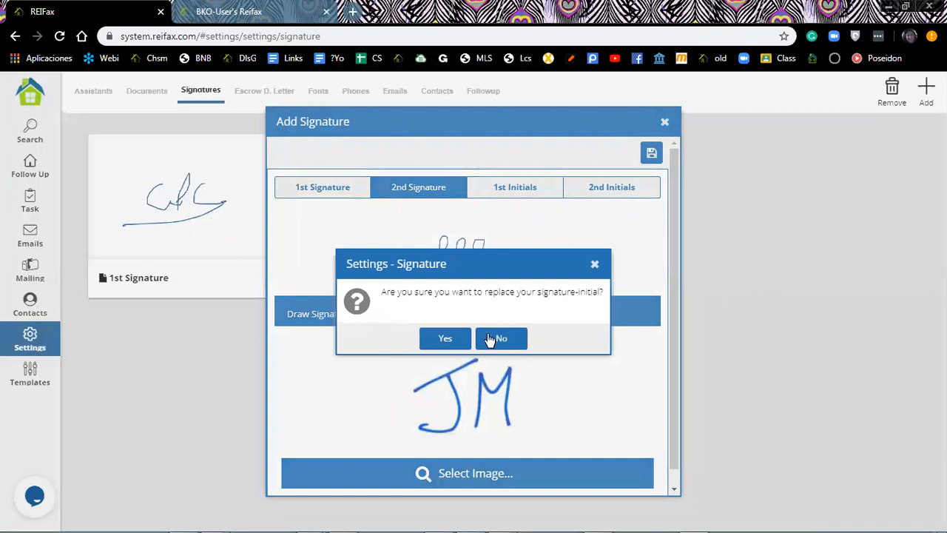
pyautogui.click(447, 343)
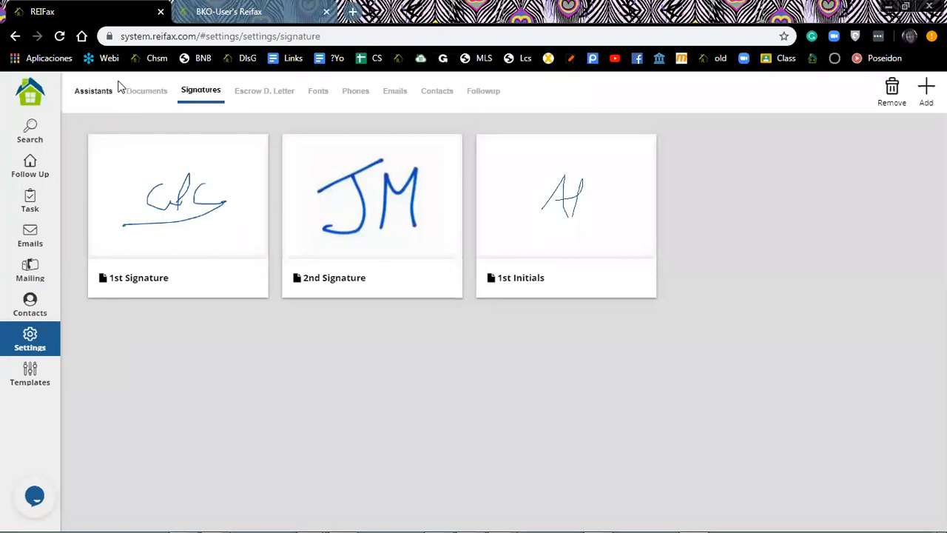
# From Settings > Documents, open the FAR.BAR AS IS 4.2017 contract in the editor.
pyautogui.click(144, 93)
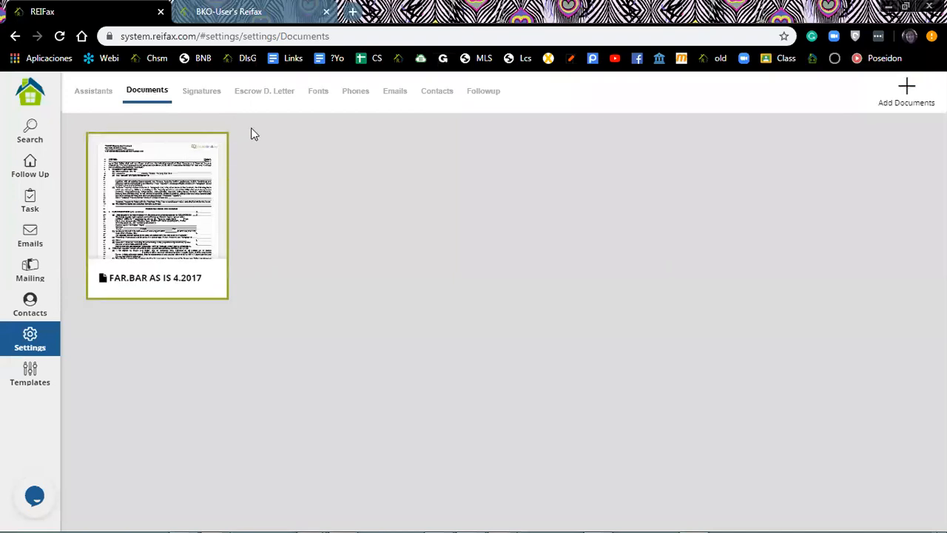
pyautogui.click(908, 89)
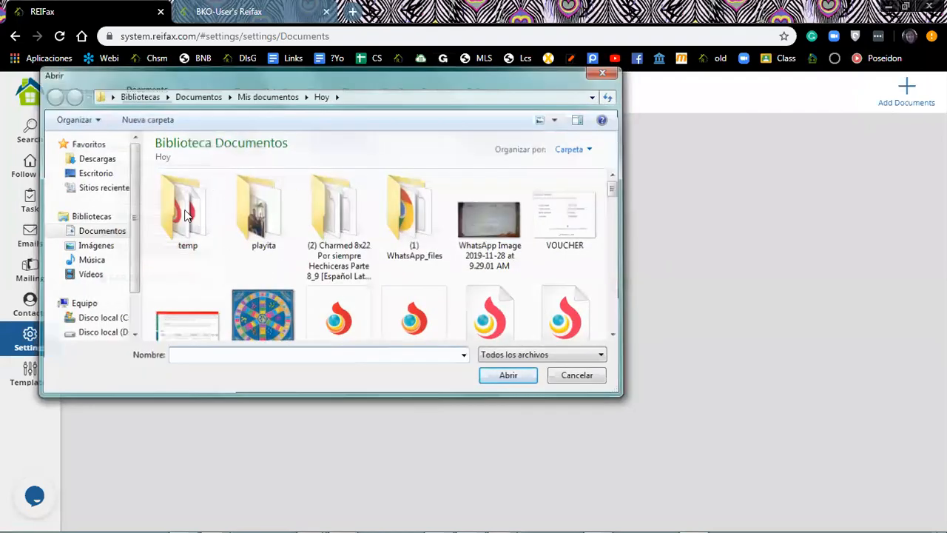
pyautogui.press('Escape')
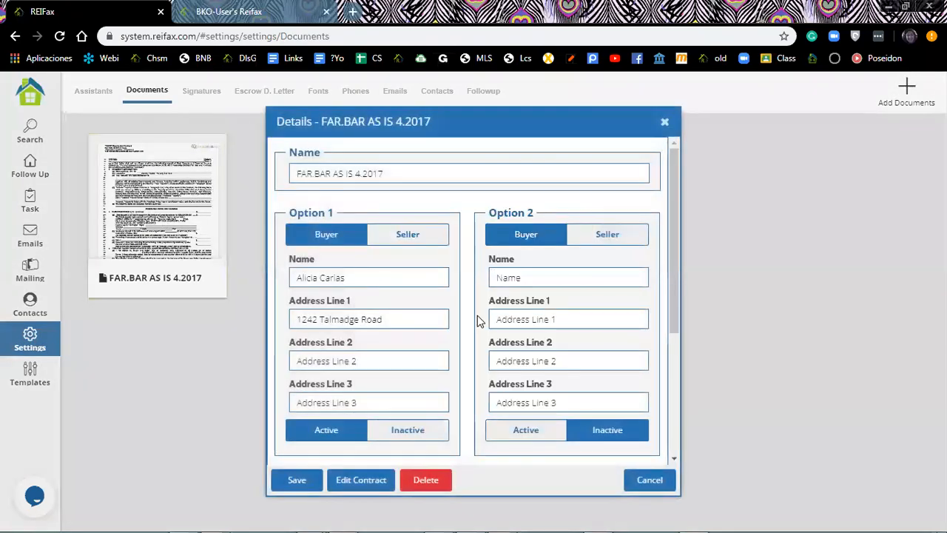
pyautogui.scroll(-1, 477, 323)
pyautogui.scroll(-1, 477, 322)
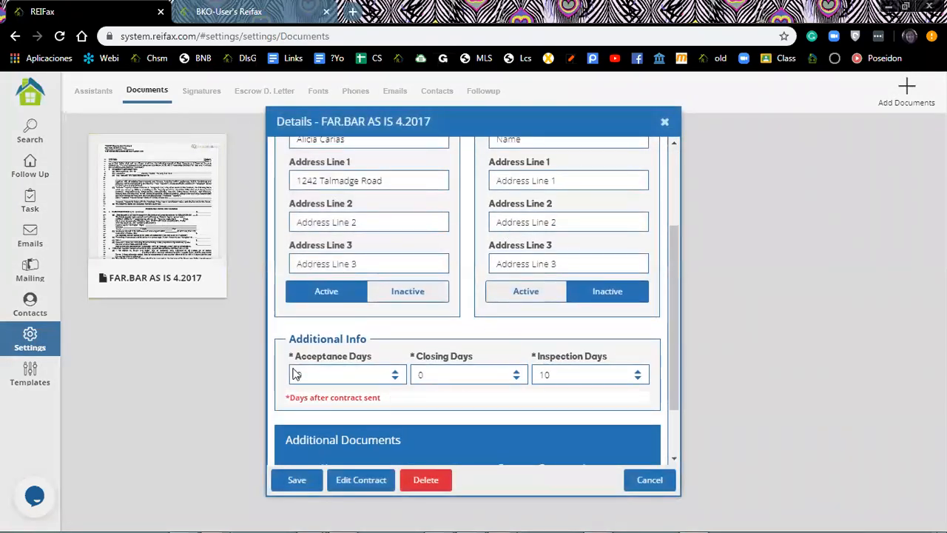
pyautogui.scroll(-1, 347, 356)
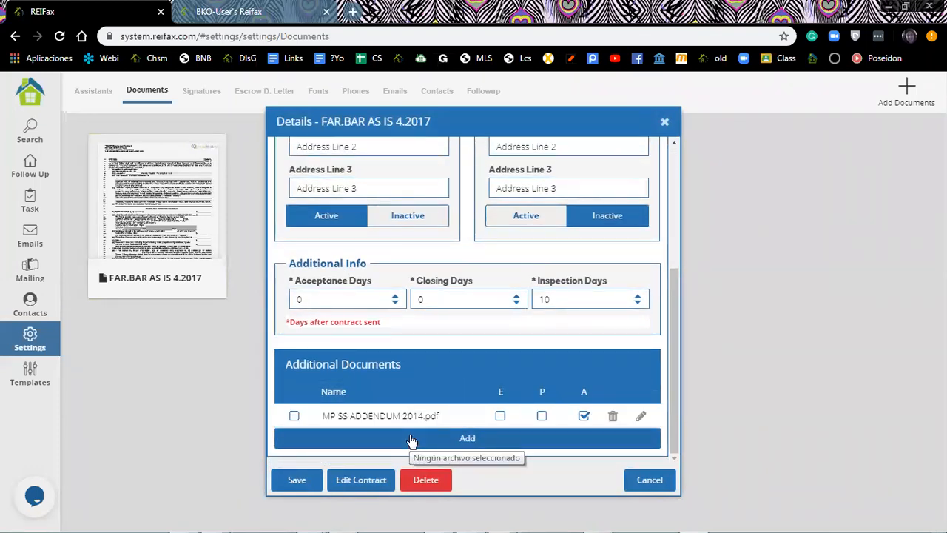
pyautogui.click(364, 486)
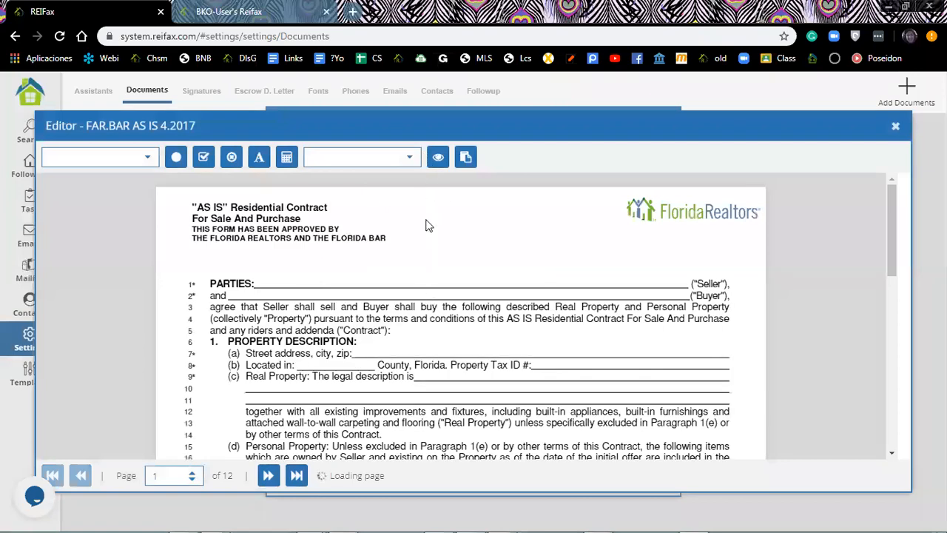
# Preview the contract's merge fields in Google Docs Viewer, then close the contract editor.
pyautogui.click(437, 159)
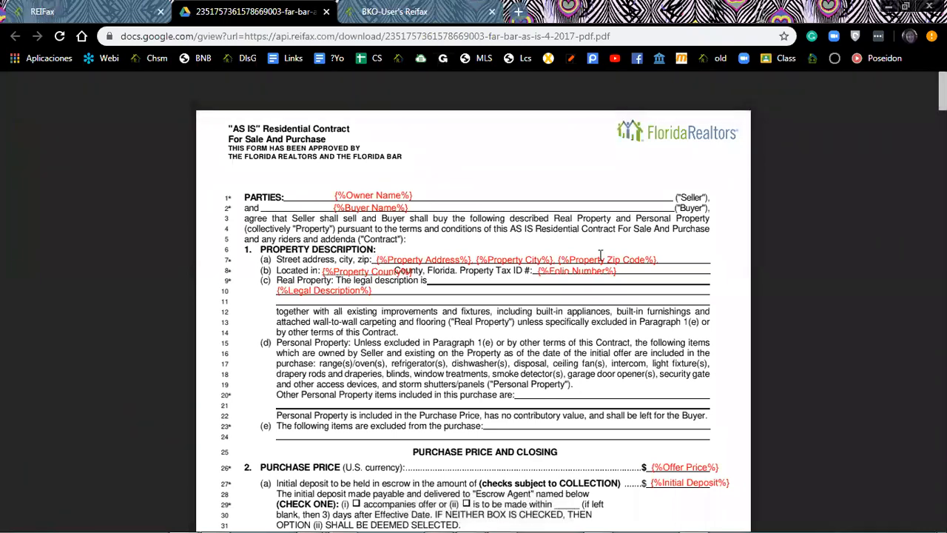
pyautogui.click(98, 14)
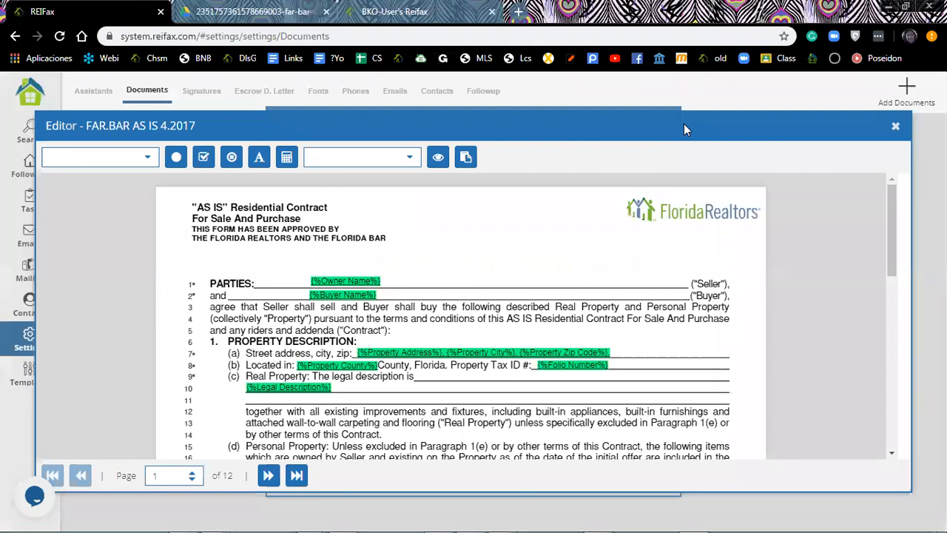
pyautogui.click(895, 126)
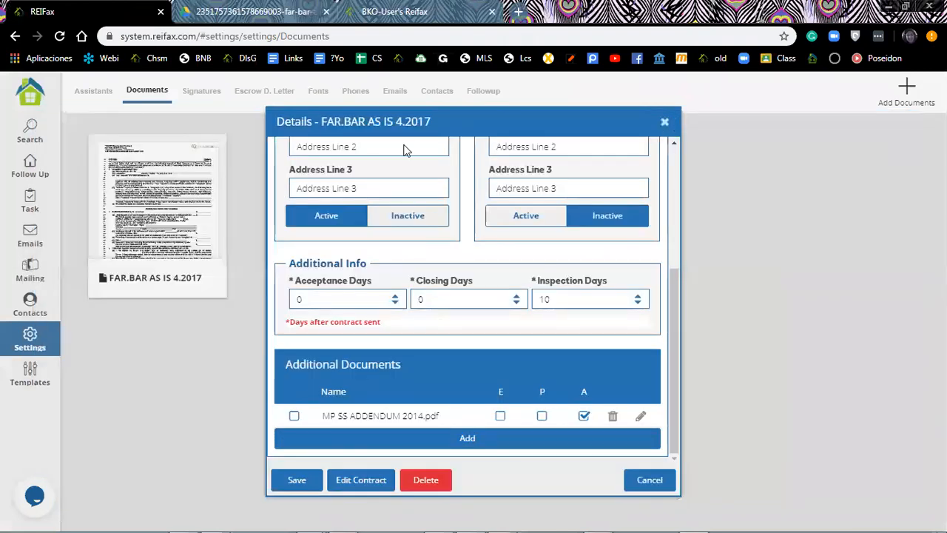
pyautogui.click(30, 166)
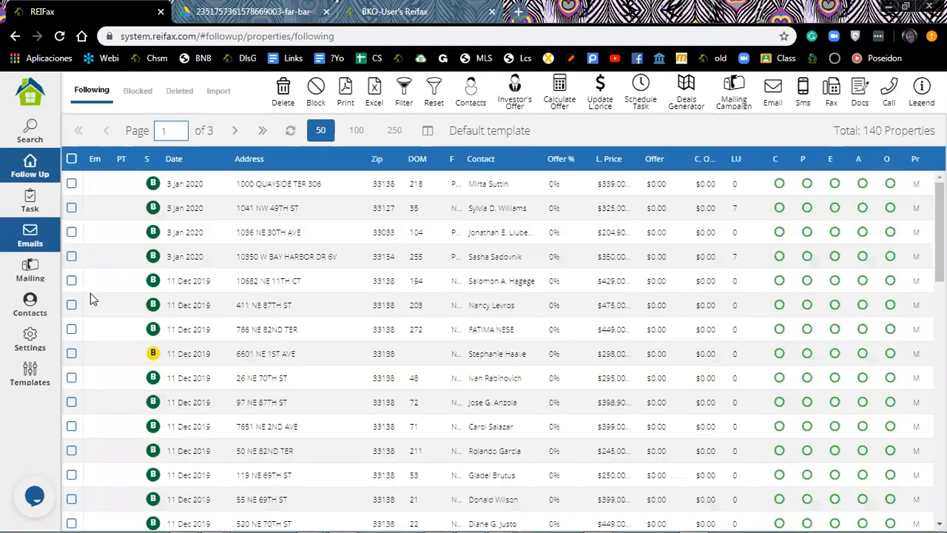
pyautogui.scroll(-4, 90, 296)
pyautogui.scroll(4, 90, 293)
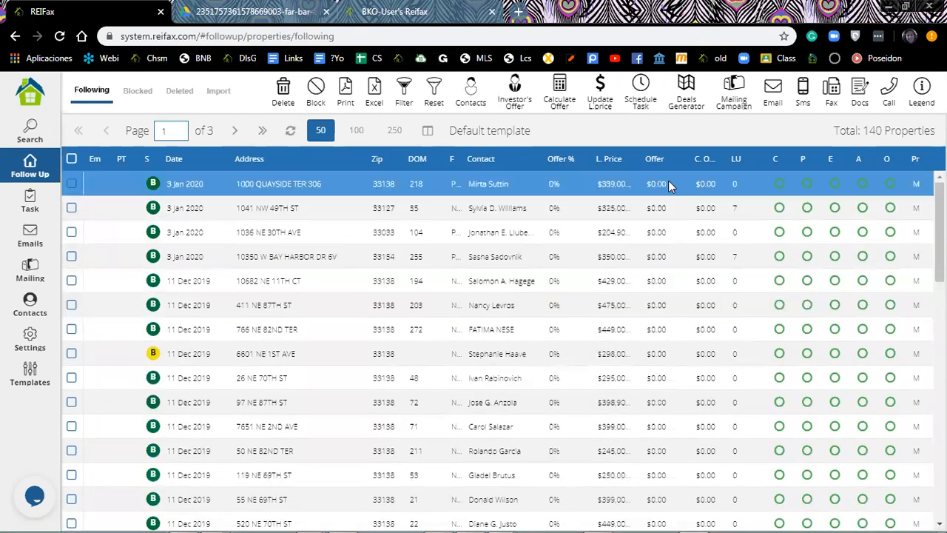
pyautogui.click(657, 182)
pyautogui.write('230')
pyautogui.write('000')
pyautogui.press('Tab')
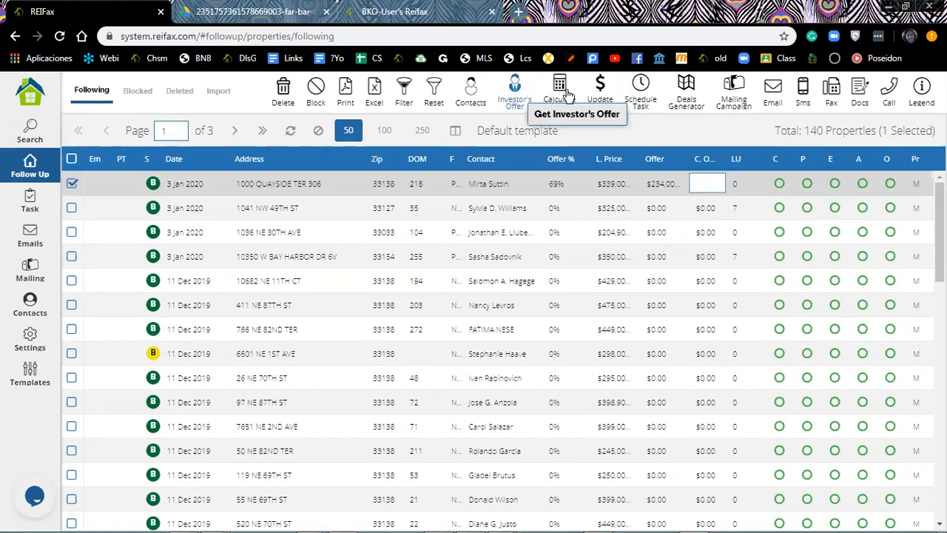
# Calculate the offer with an 80 offer factor rounded to 500's and apply it.
pyautogui.click(560, 93)
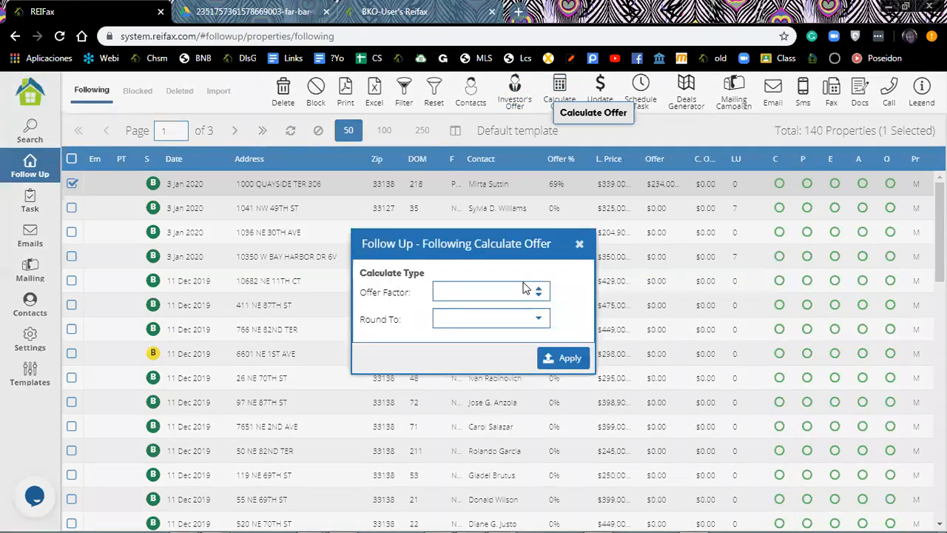
pyautogui.click(542, 318)
pyautogui.click(451, 382)
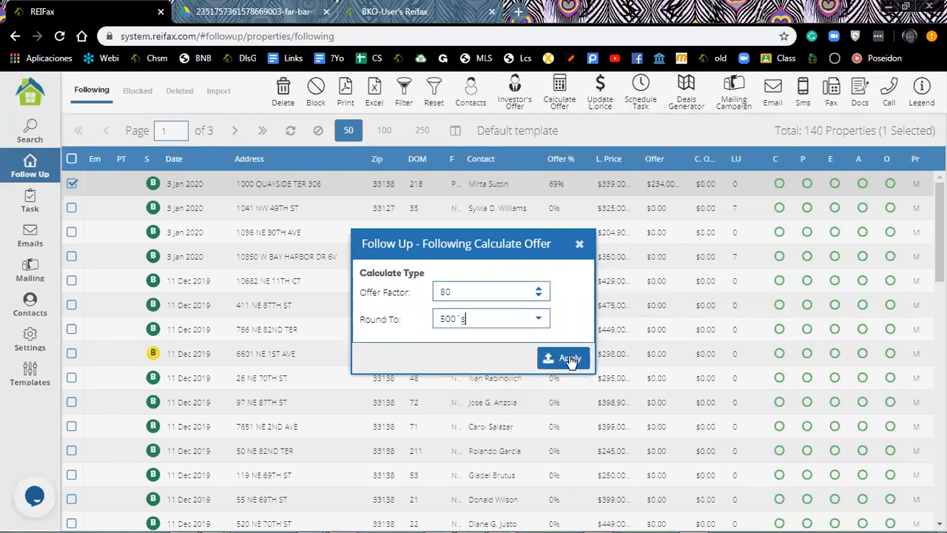
pyautogui.click(570, 359)
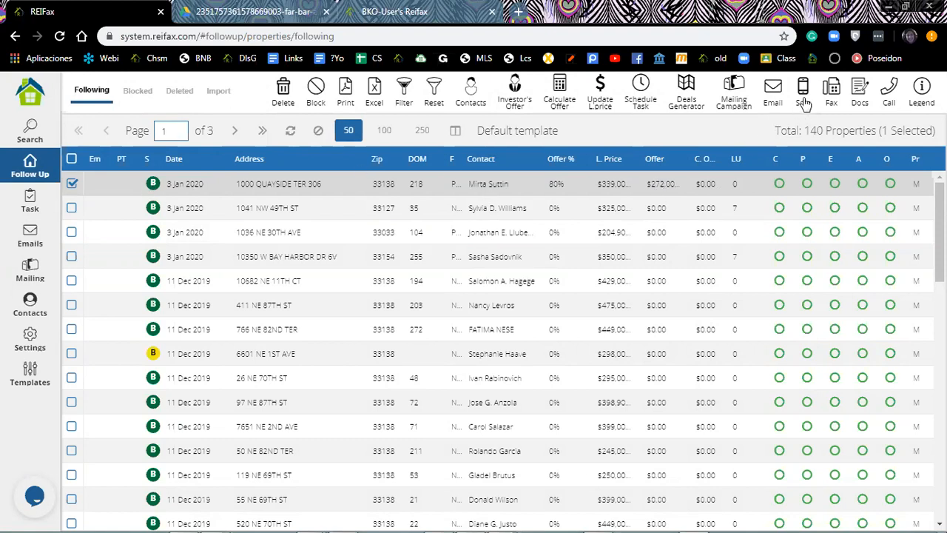
# Start sending documents with FAR.BAR AS IS 4.2017 plus the MP SS ADDENDUM 2014.pdf addendum.
pyautogui.click(858, 90)
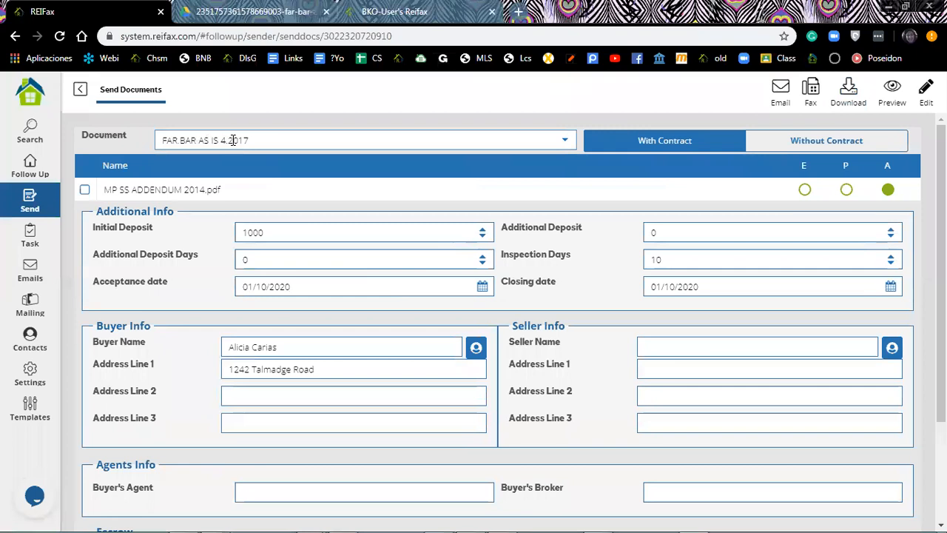
pyautogui.moveTo(250, 140); pyautogui.dragTo(154, 144)
pyautogui.hotkey('ctrl', 'c')
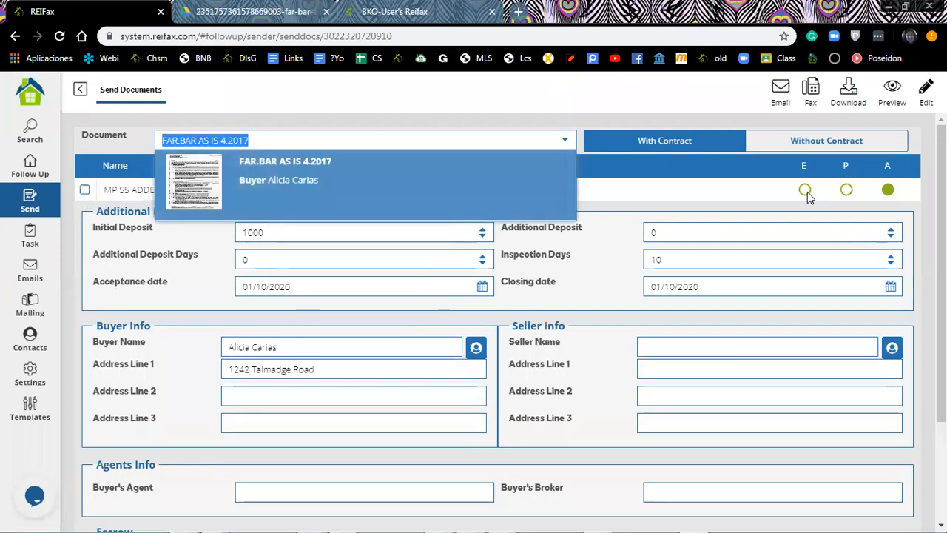
pyautogui.click(90, 195)
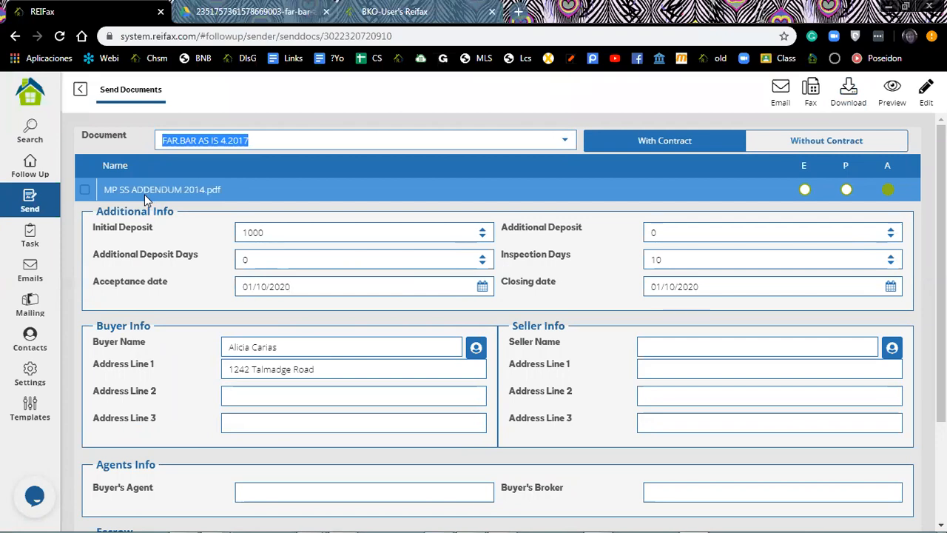
pyautogui.click(86, 193)
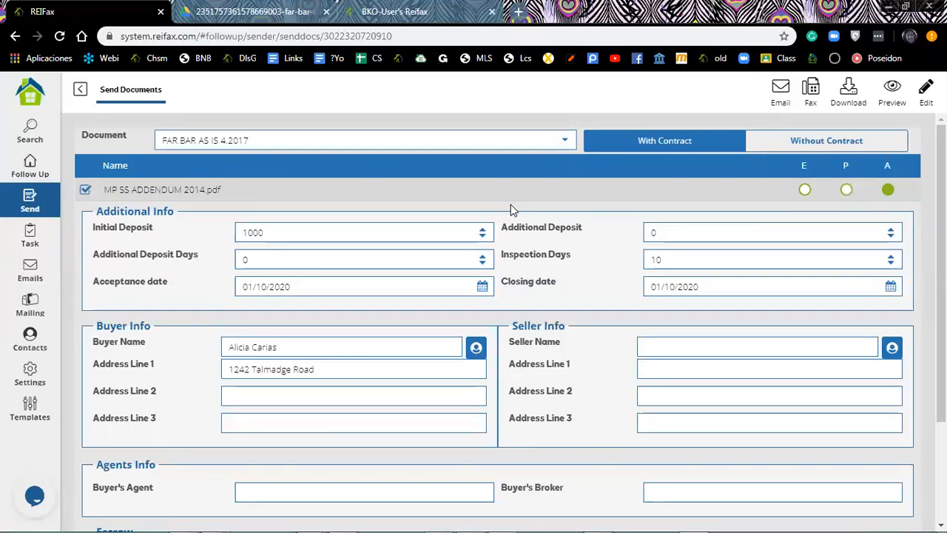
# Check Additional Info: 1000 initial deposit, 10 inspection days, 01/10/2020 dates.
pyautogui.scroll(-1, 408, 205)
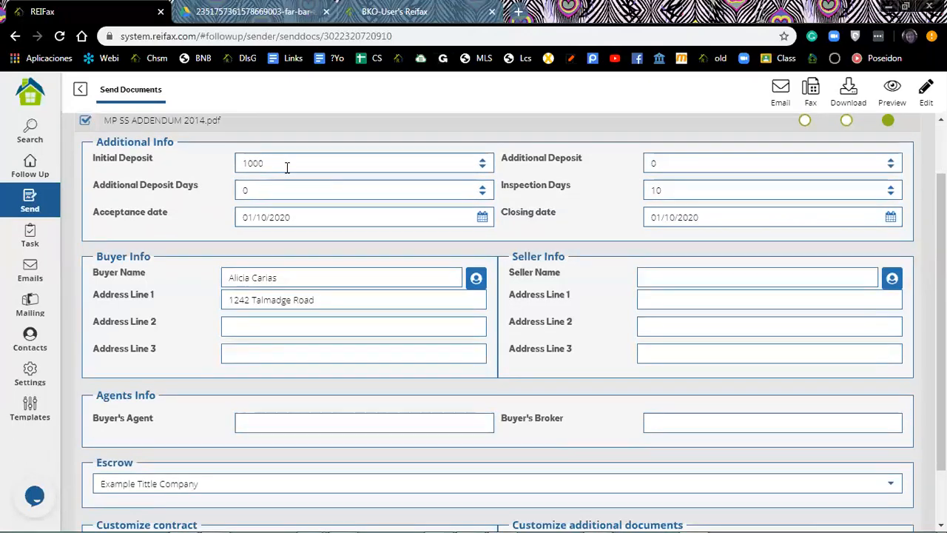
pyautogui.doubleClick(258, 164)
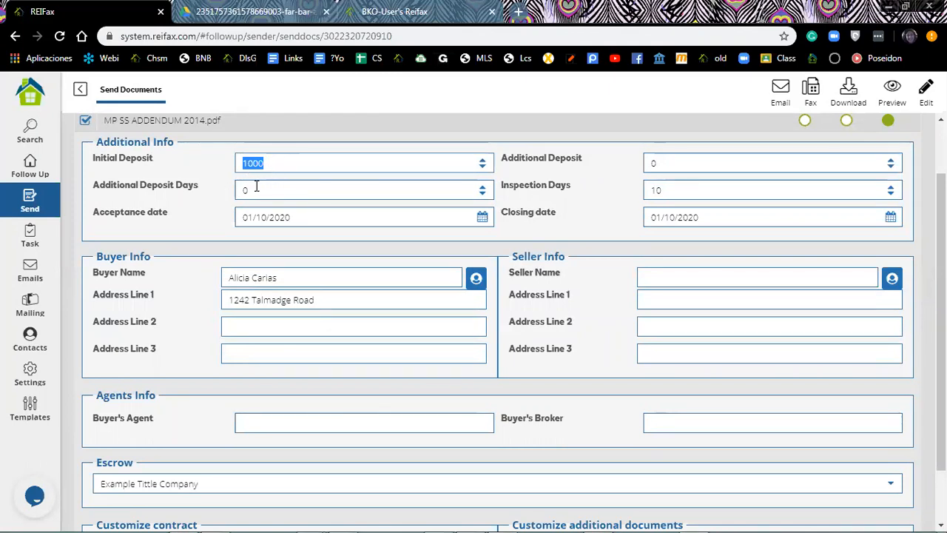
pyautogui.moveTo(249, 190); pyautogui.dragTo(226, 196)
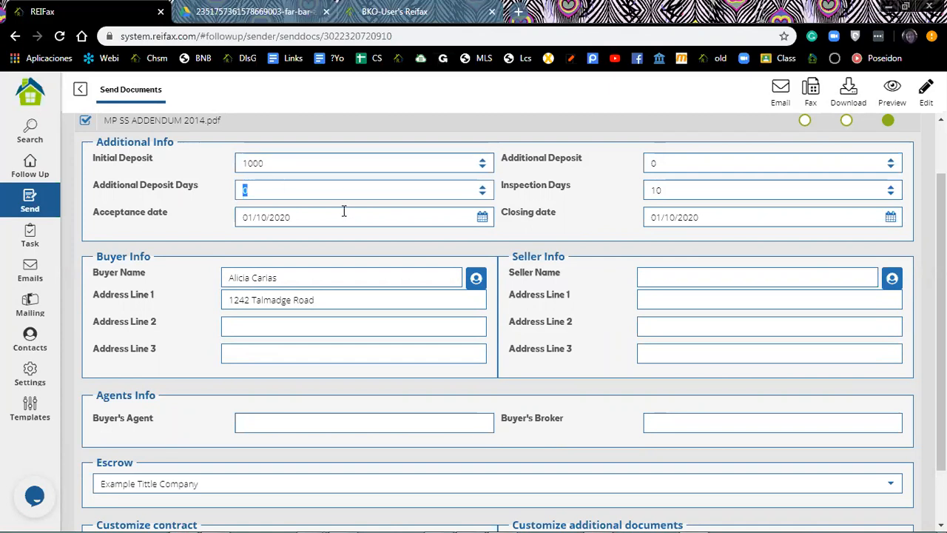
pyautogui.scroll(-1, 387, 303)
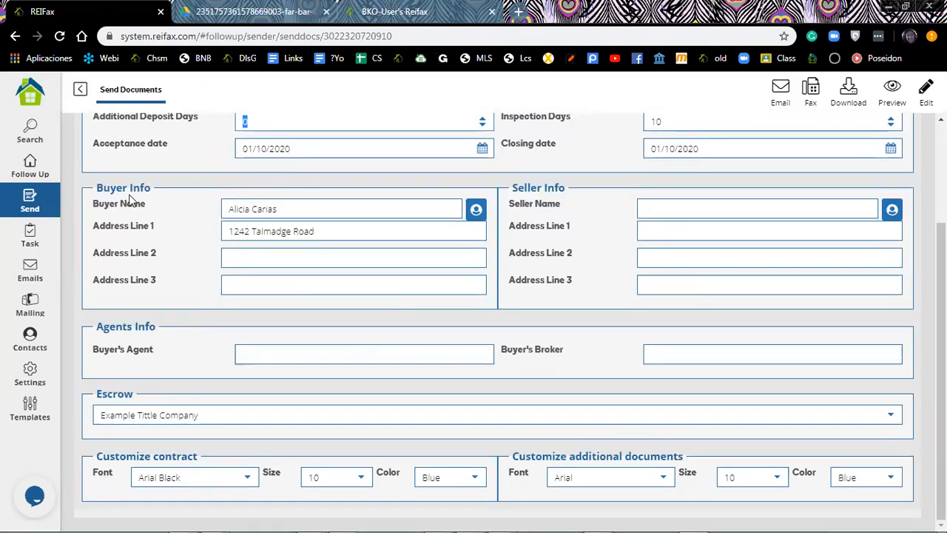
pyautogui.scroll(2, 554, 213)
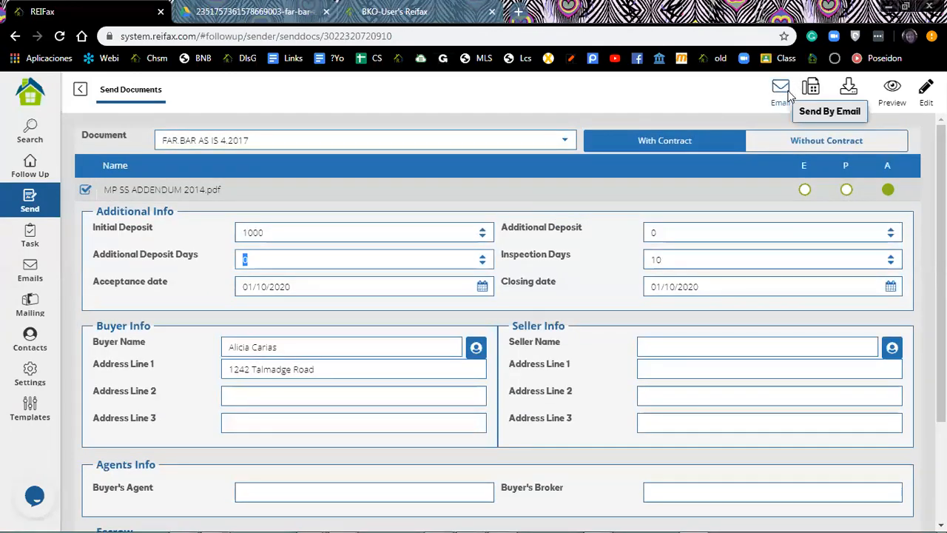
pyautogui.click(888, 91)
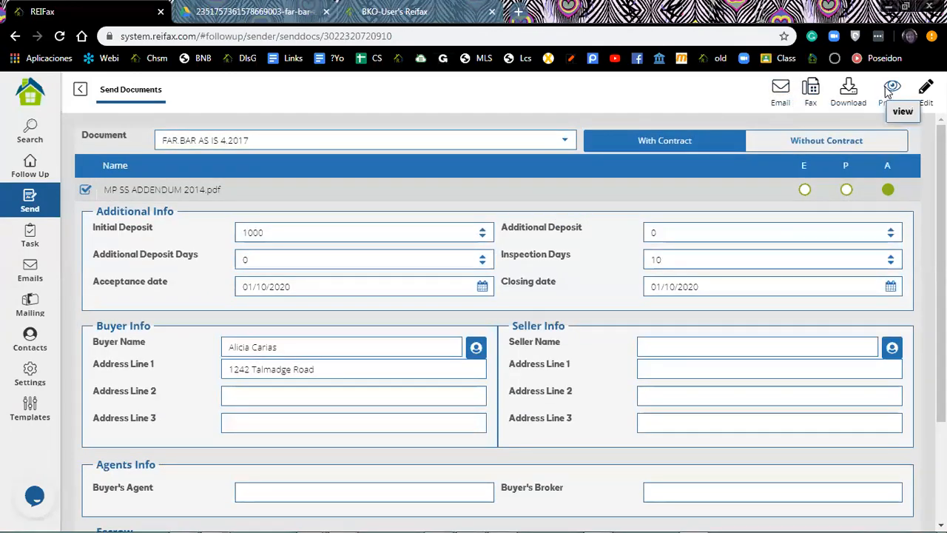
# Preview the filled contract and check the 272,000.00 price, 1,000.00 deposit and 271,000.00 balance.
pyautogui.click(888, 89)
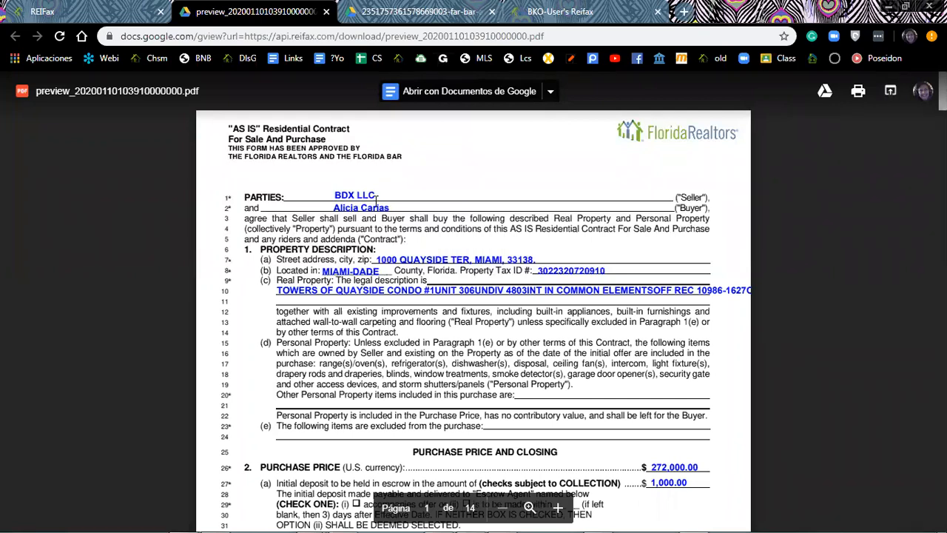
pyautogui.scroll(-1, 376, 207)
pyautogui.scroll(-2, 376, 202)
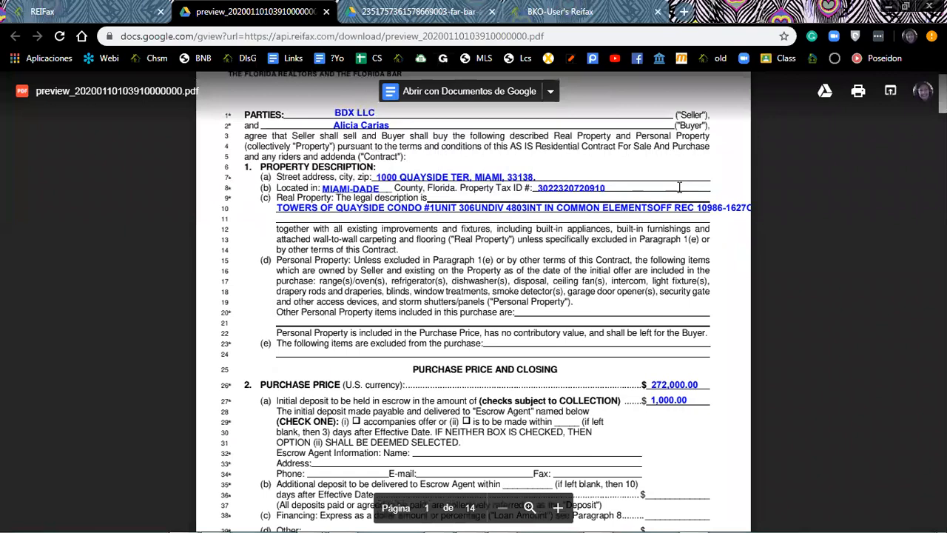
pyautogui.scroll(-7, 648, 193)
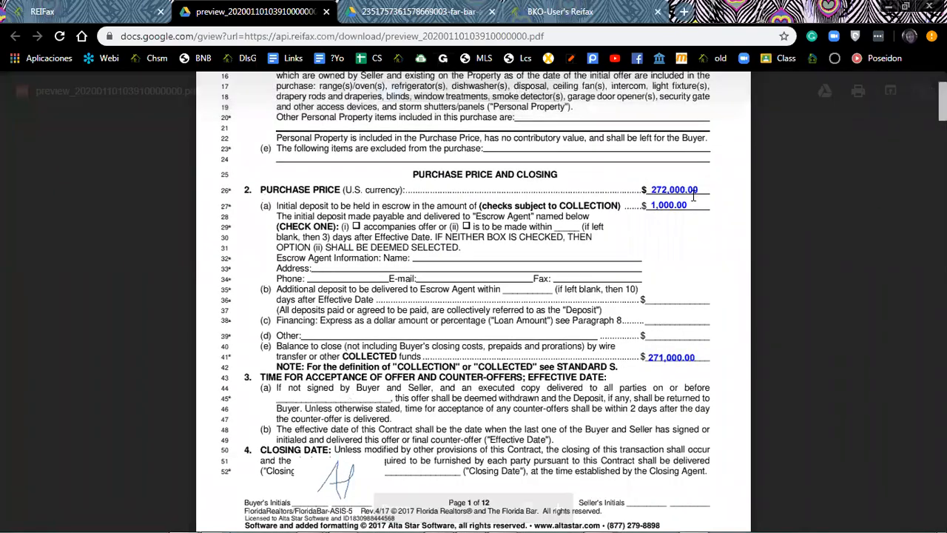
pyautogui.moveTo(664, 214); pyautogui.dragTo(654, 352)
pyautogui.click(654, 362)
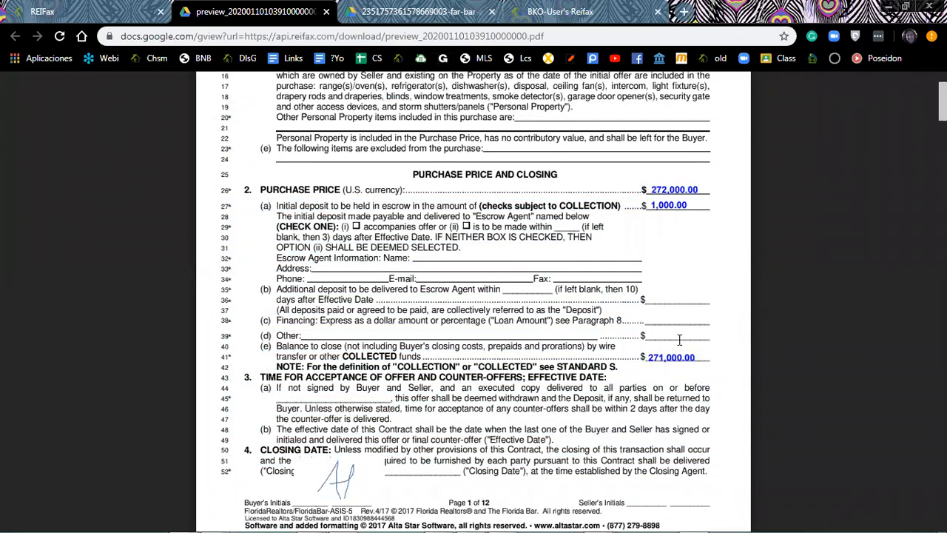
# Scroll through the preview PDF pages up to page 12.
pyautogui.scroll(-1, 680, 338)
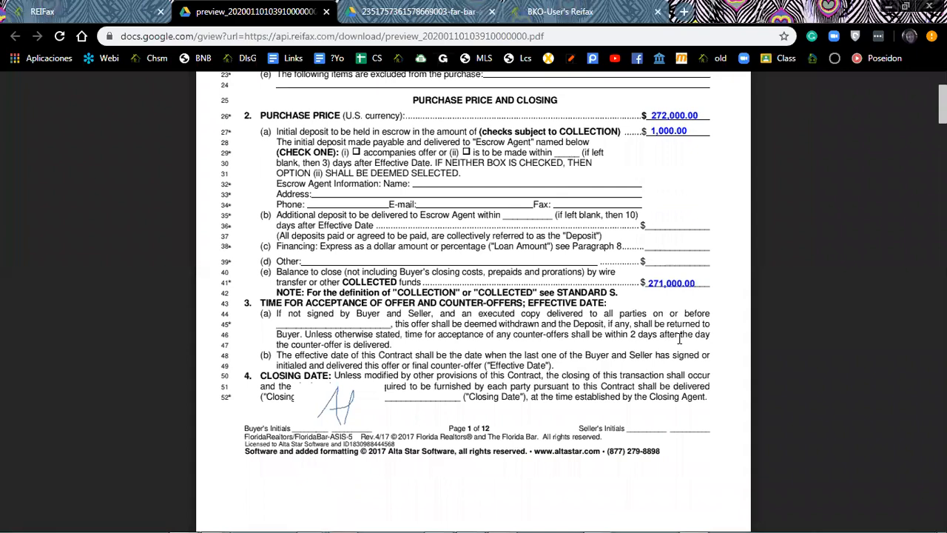
pyautogui.scroll(-2, 680, 338)
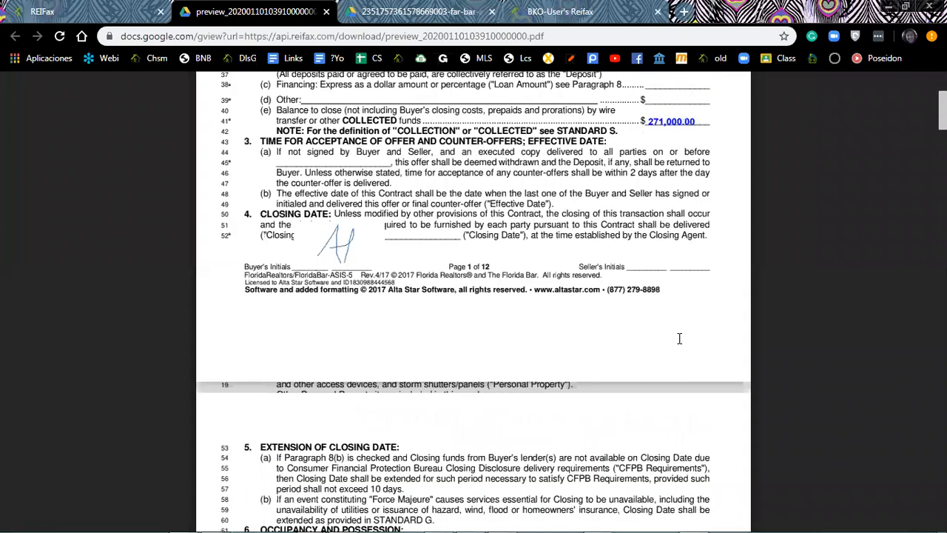
pyautogui.scroll(-1, 680, 338)
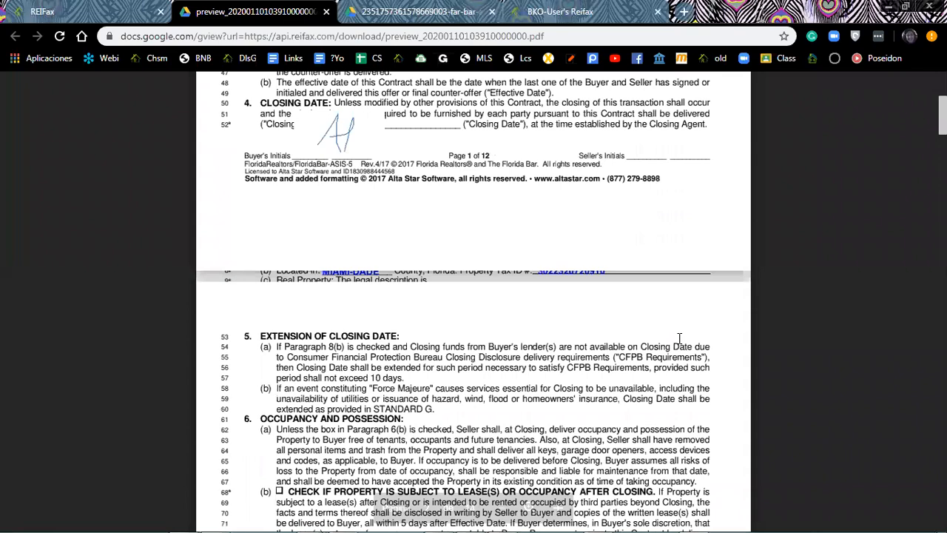
pyautogui.scroll(-10, 680, 339)
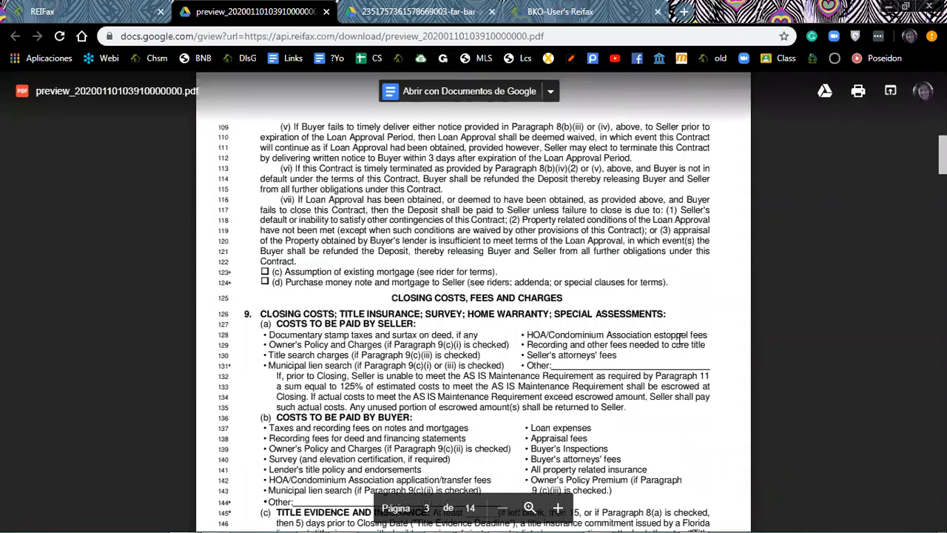
pyautogui.scroll(-15, 679, 338)
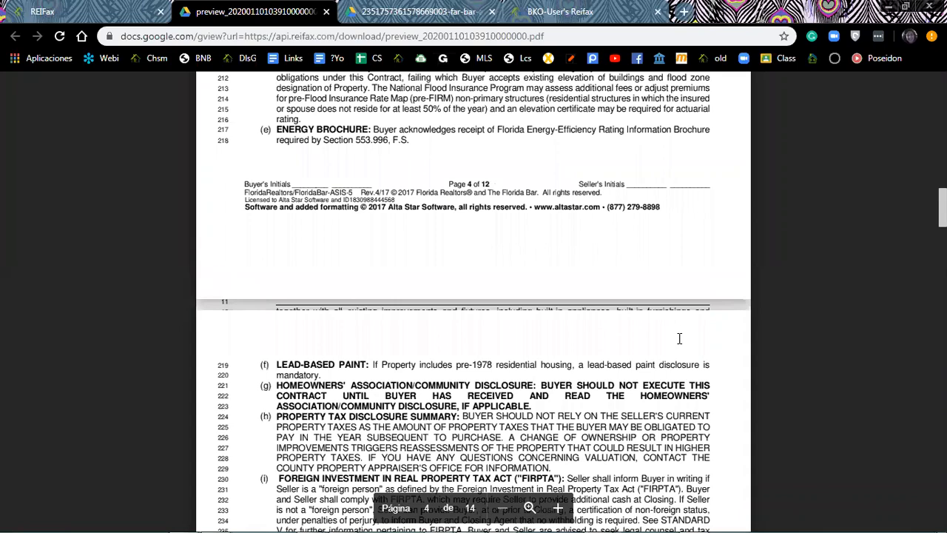
pyautogui.scroll(-10, 680, 338)
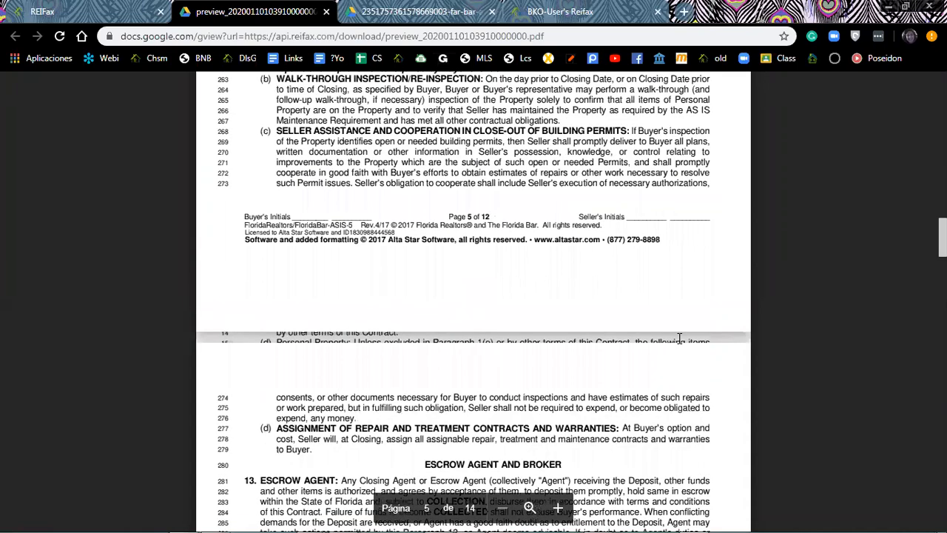
pyautogui.scroll(-15, 679, 338)
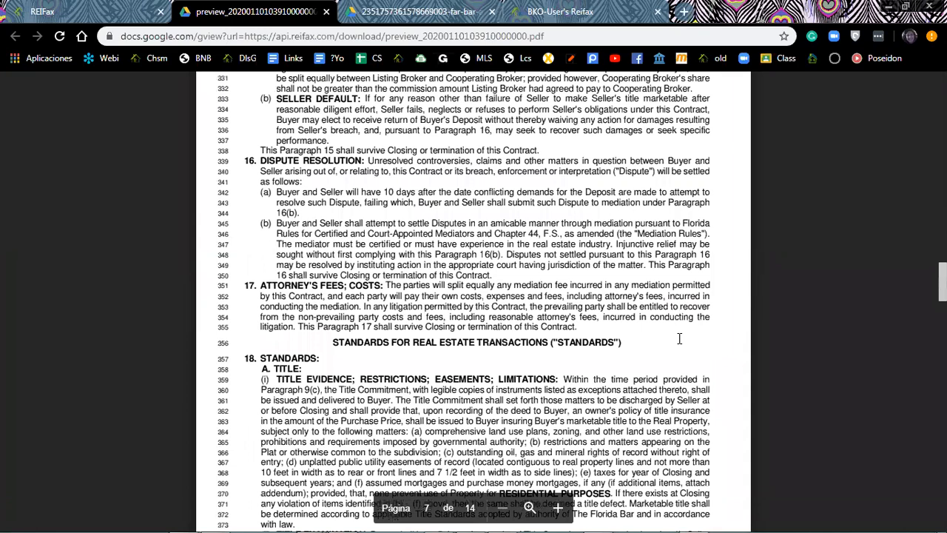
pyautogui.scroll(-20, 385, 421)
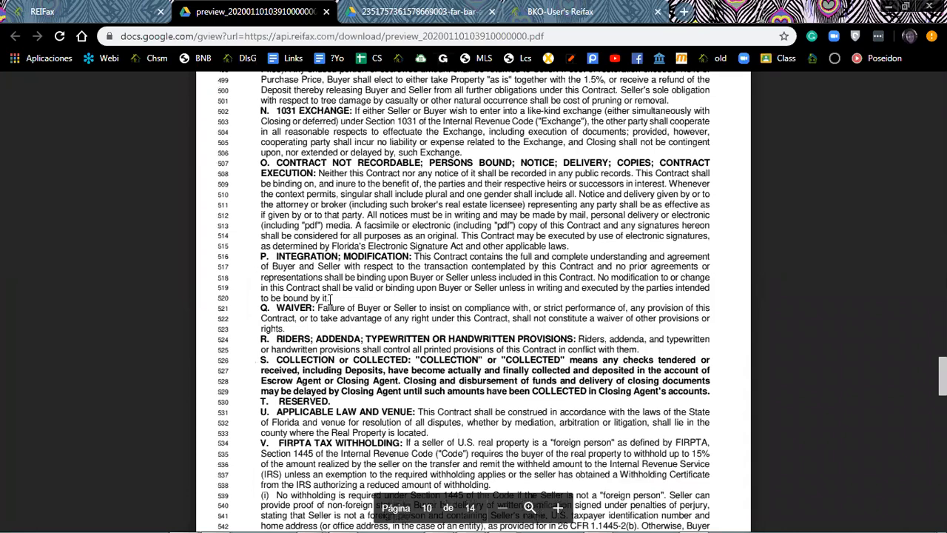
pyautogui.scroll(-8, 356, 307)
pyautogui.scroll(-3, 452, 248)
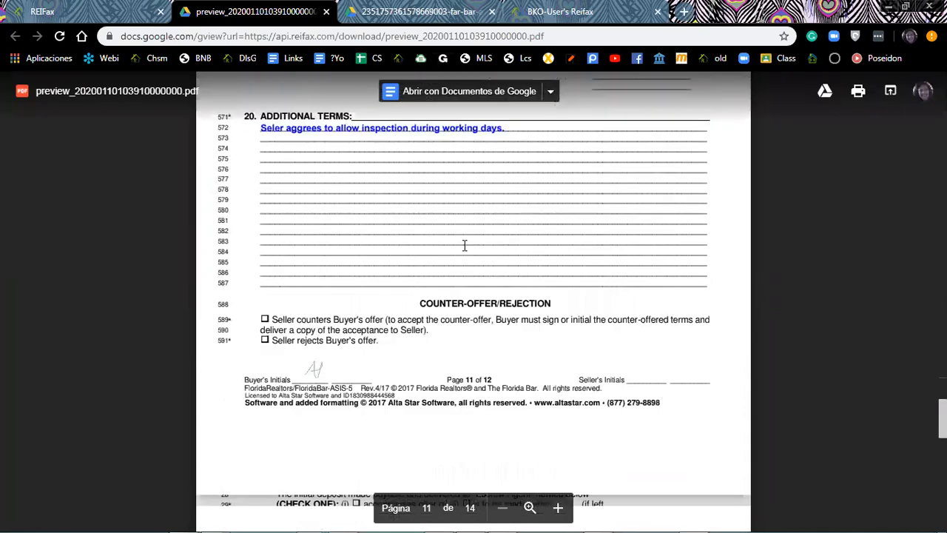
pyautogui.scroll(-3, 436, 254)
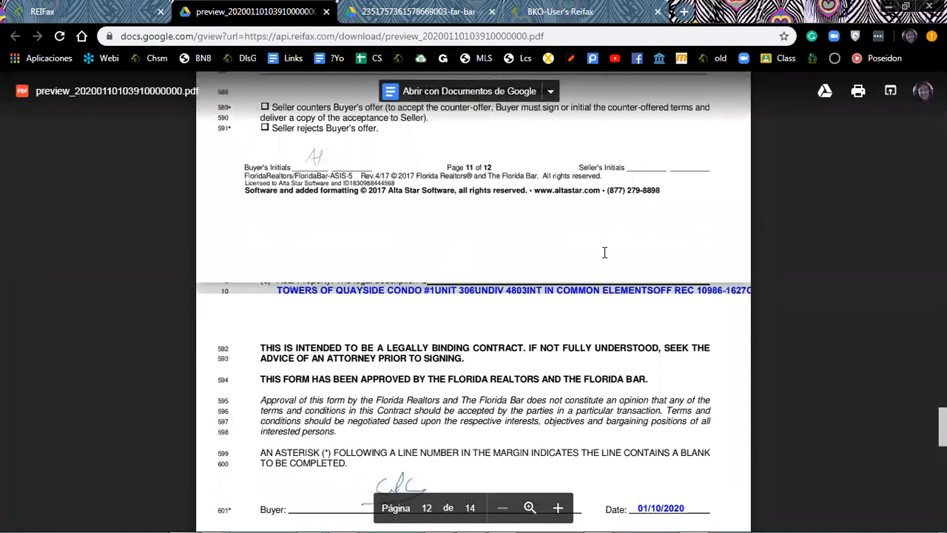
pyautogui.scroll(-1, 616, 260)
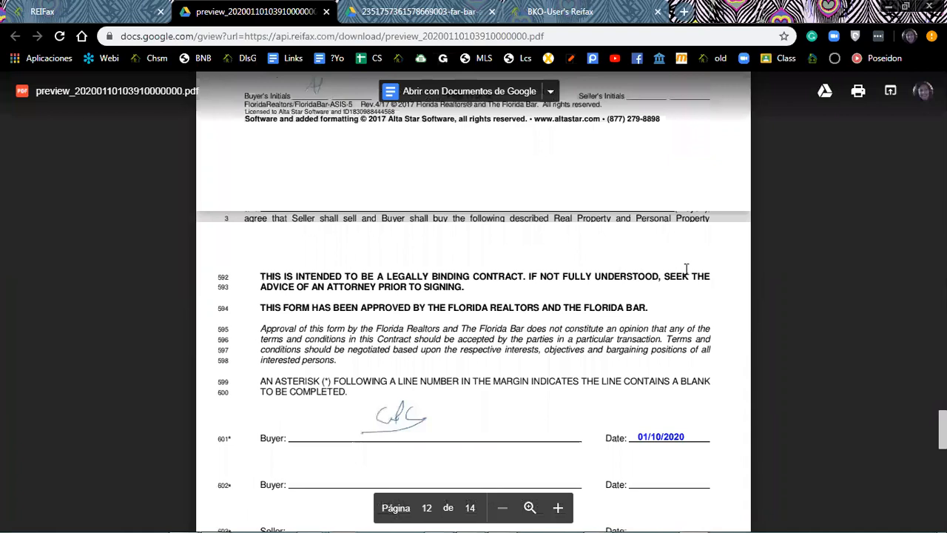
pyautogui.scroll(-2, 649, 285)
pyautogui.scroll(-1, 402, 301)
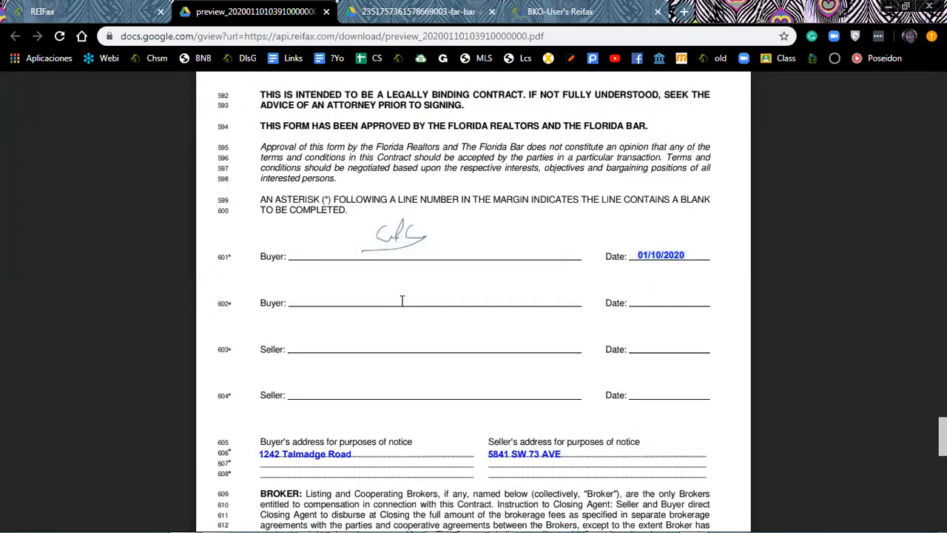
pyautogui.scroll(-1, 402, 300)
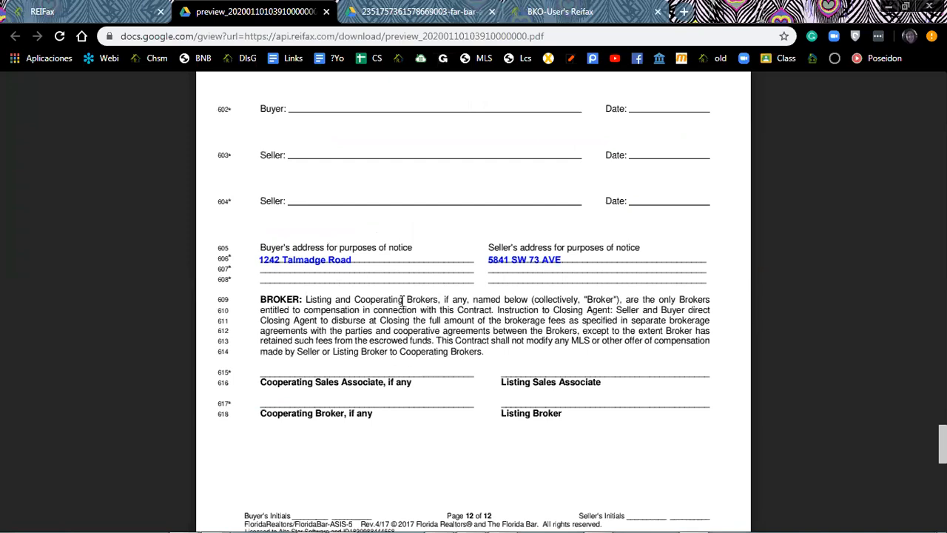
pyautogui.scroll(-3, 402, 300)
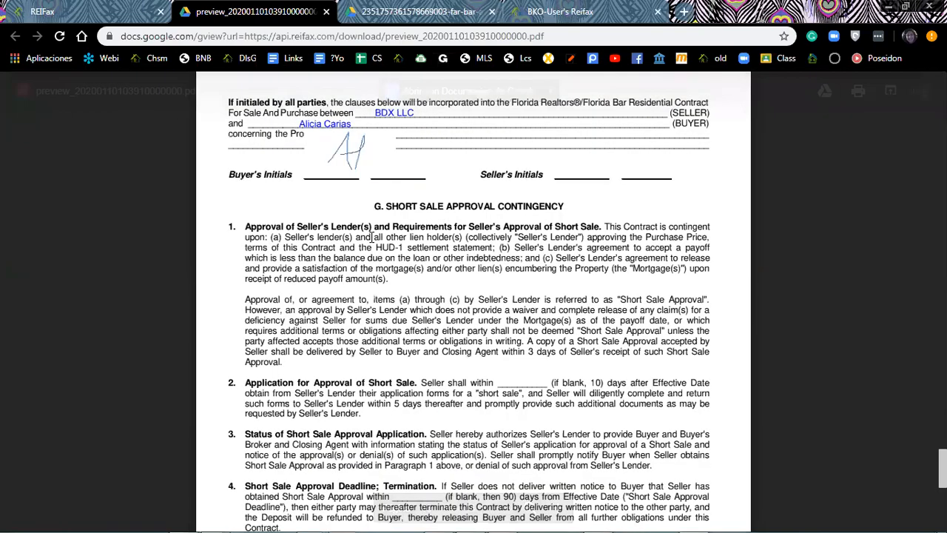
# Review the short sale rider through page 14 of the preview.
pyautogui.scroll(2, 372, 237)
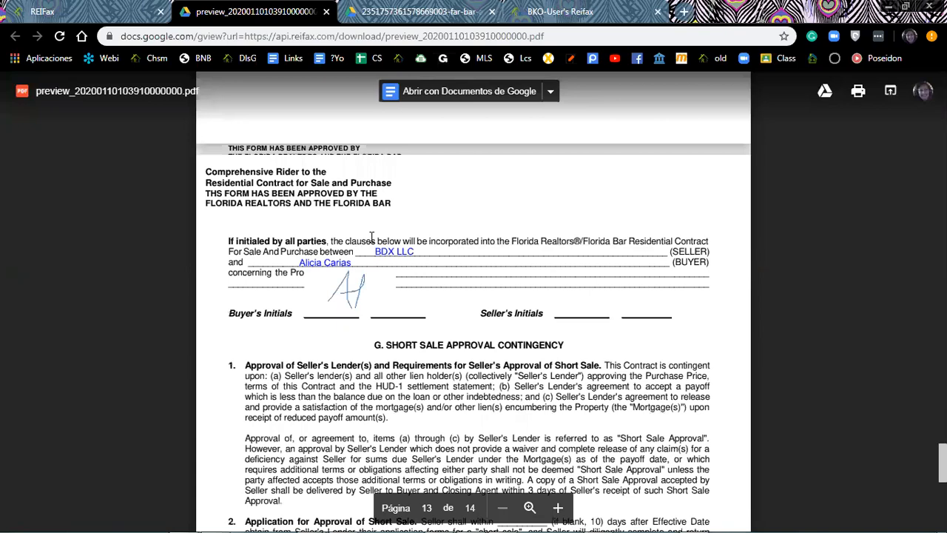
pyautogui.scroll(-4, 371, 236)
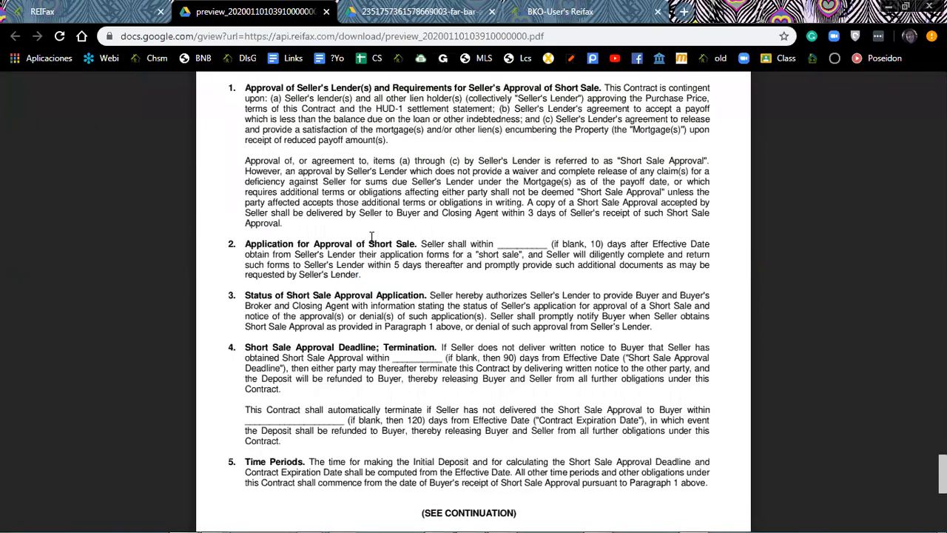
pyautogui.scroll(-15, 371, 237)
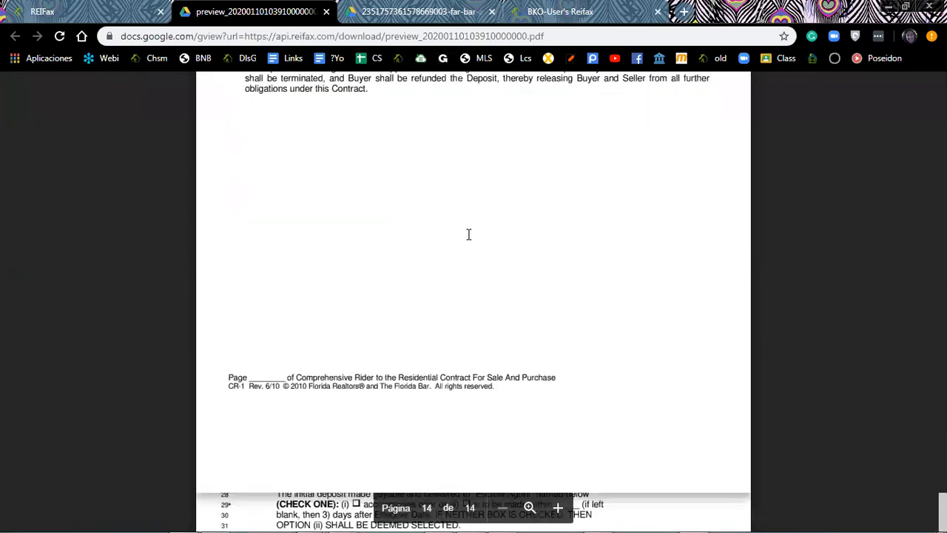
pyautogui.scroll(4, 468, 235)
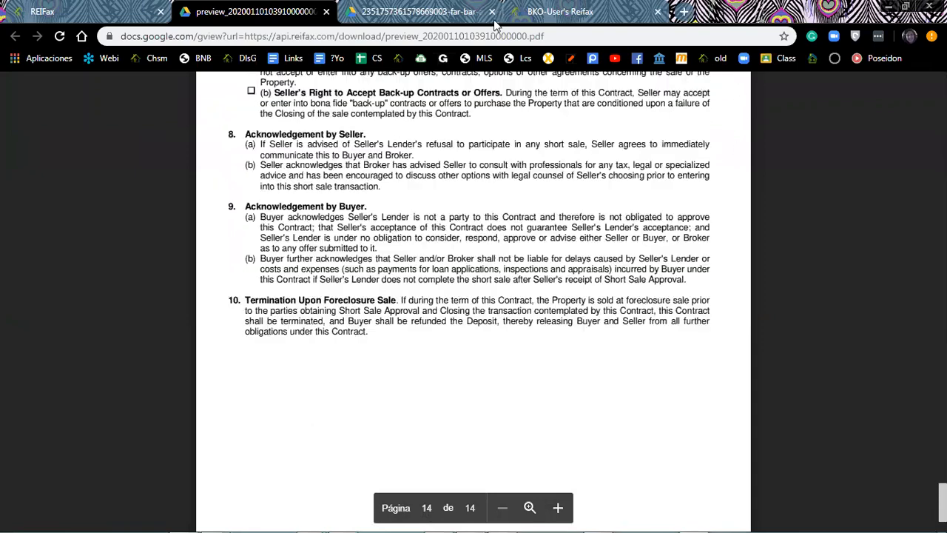
# Go back to ReiFax's Send Documents page and open its live chat panel.
pyautogui.scroll(3, 494, 26)
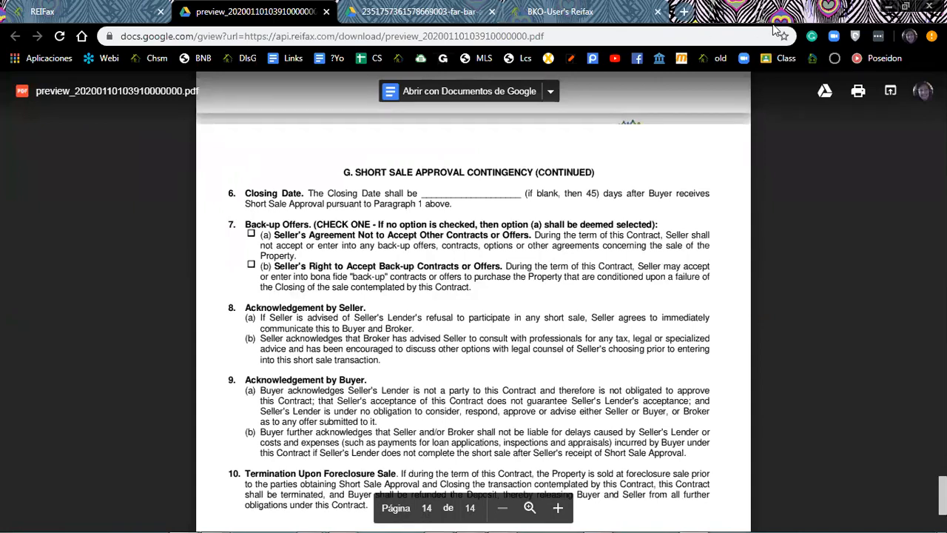
pyautogui.click(118, 9)
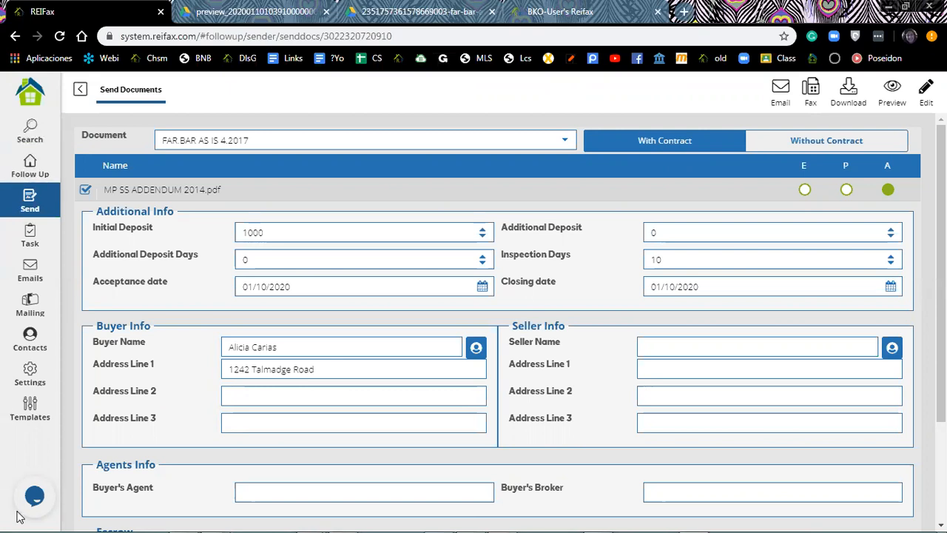
pyautogui.click(34, 496)
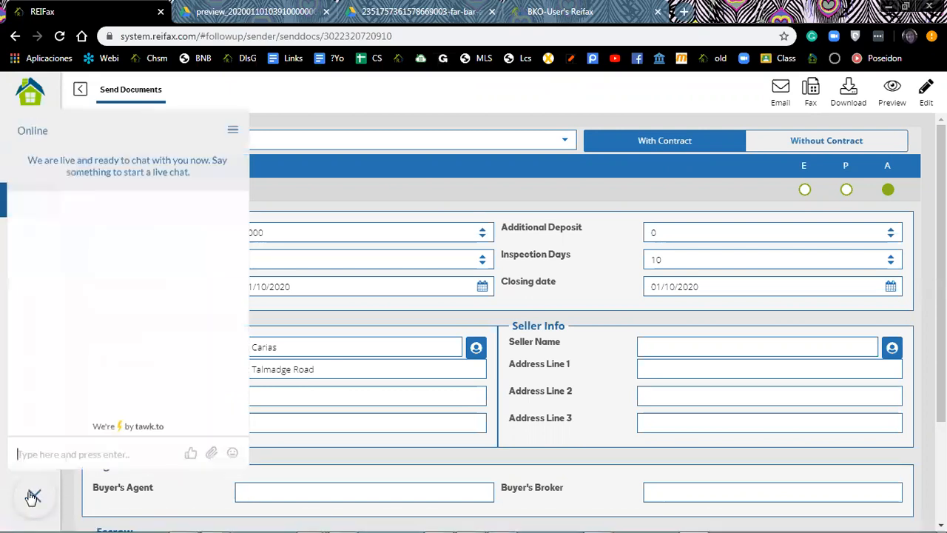